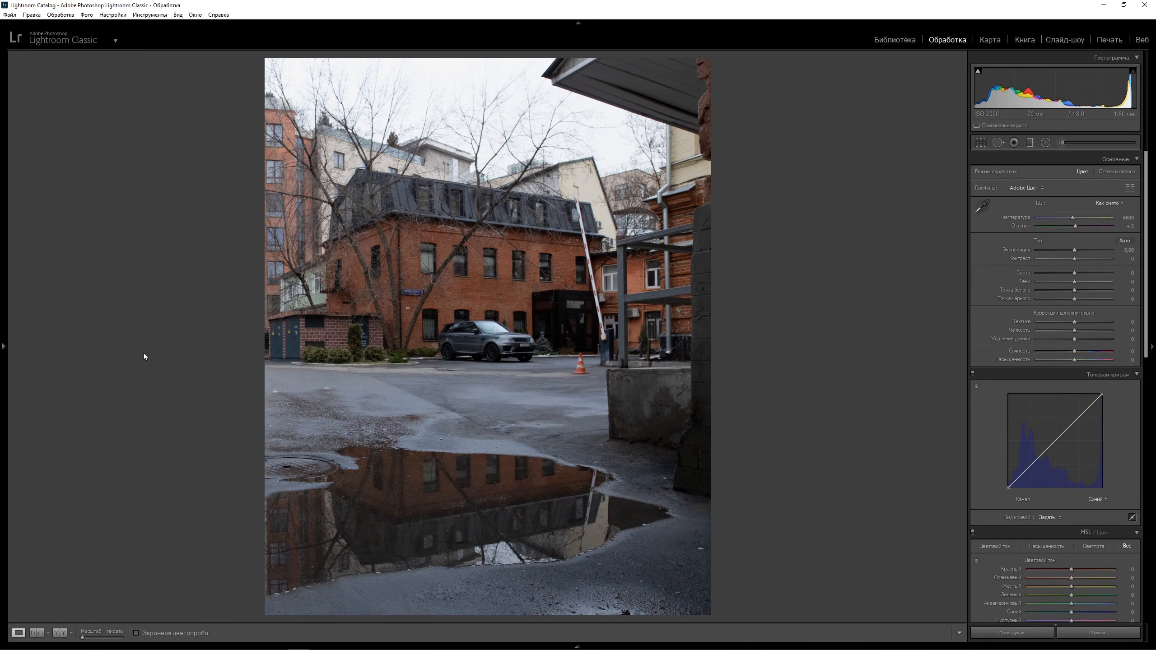
pyautogui.moveTo(374, 646)
pyautogui.click(320, 642)
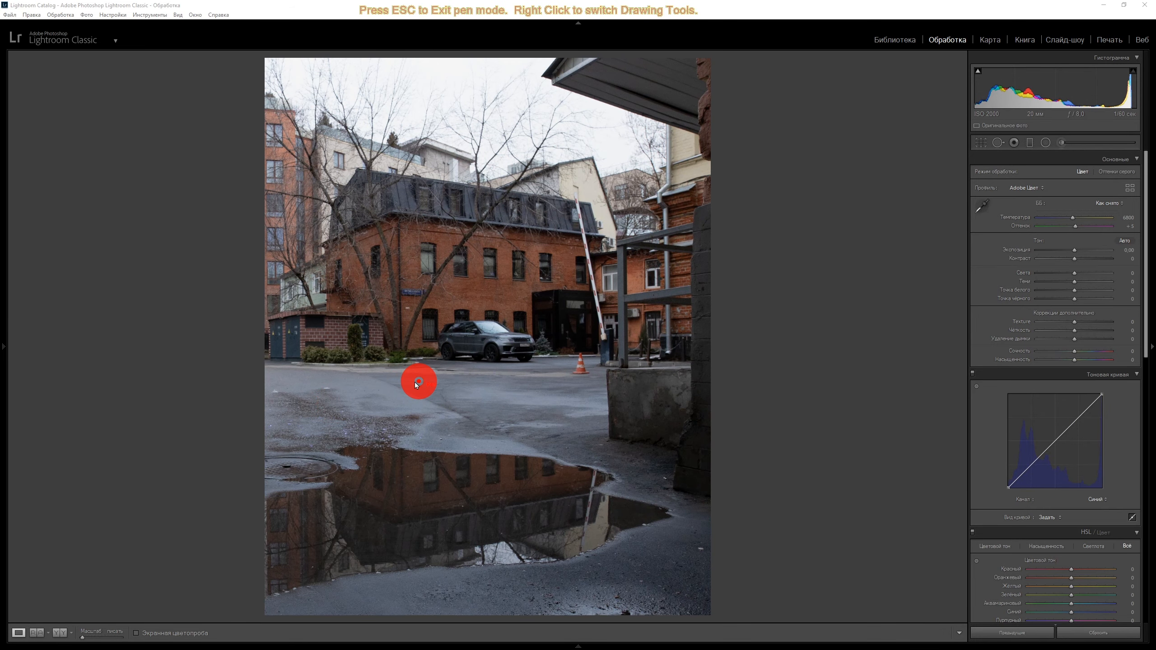
# - Outline the shrubs, brick facade, traffic cone and light-coloured background buildings on the photo with the annotation pen
pyautogui.moveTo(416, 384)
pyautogui.mouseDown()
pyautogui.moveTo(326, 367)
pyautogui.moveTo(315, 334)
pyautogui.mouseUp()
pyautogui.moveTo(421, 328)
pyautogui.mouseDown()
pyautogui.moveTo(430, 359)
pyautogui.moveTo(418, 386)
pyautogui.mouseUp()
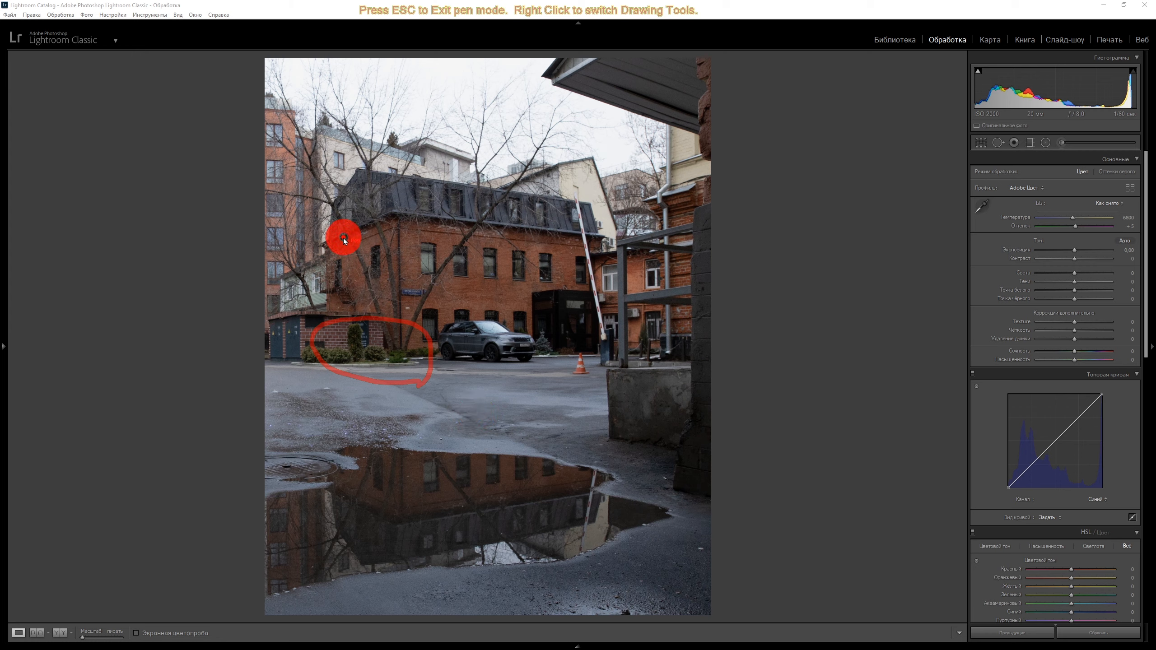
pyautogui.moveTo(343, 239)
pyautogui.mouseDown()
pyautogui.moveTo(331, 285)
pyautogui.moveTo(348, 312)
pyautogui.moveTo(390, 316)
pyautogui.mouseUp()
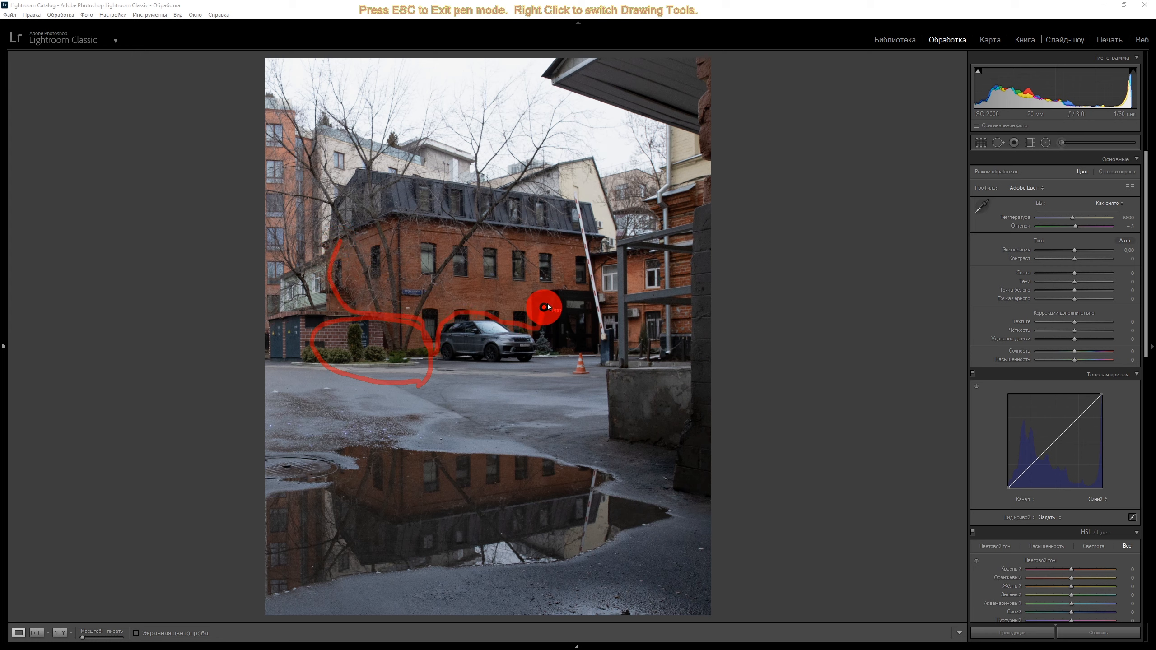
pyautogui.moveTo(547, 305)
pyautogui.mouseDown()
pyautogui.moveTo(611, 272)
pyautogui.moveTo(592, 249)
pyautogui.moveTo(405, 220)
pyautogui.moveTo(346, 227)
pyautogui.mouseUp()
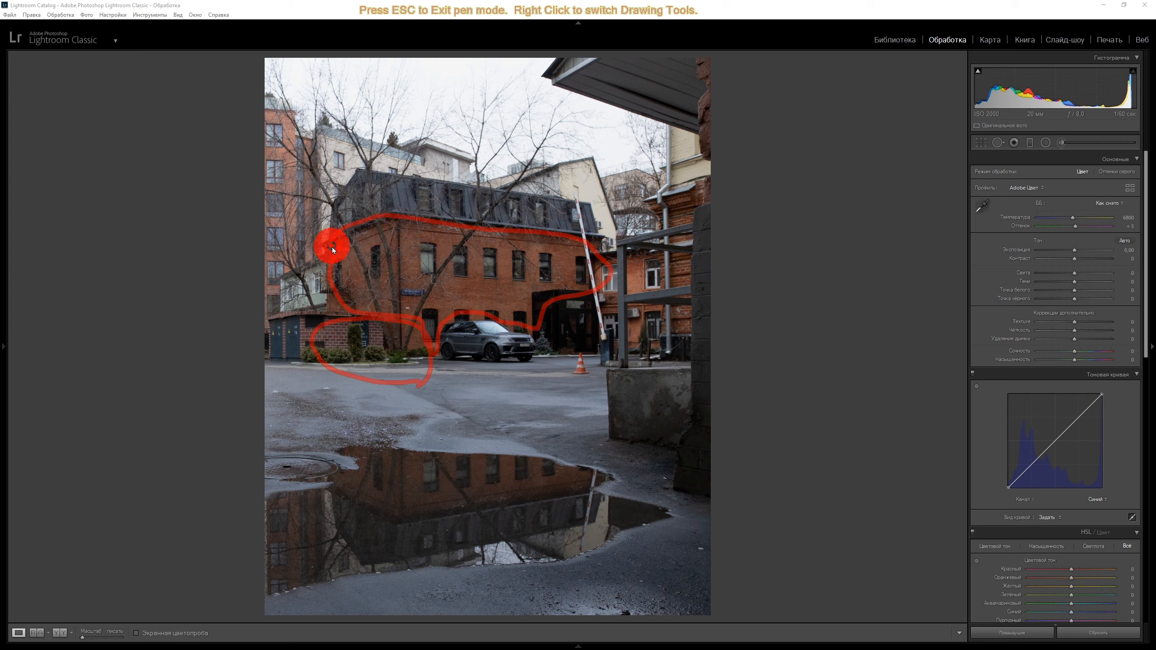
pyautogui.moveTo(593, 361)
pyautogui.mouseDown()
pyautogui.moveTo(573, 351)
pyautogui.moveTo(556, 362)
pyautogui.moveTo(560, 378)
pyautogui.moveTo(599, 379)
pyautogui.mouseUp()
pyautogui.moveTo(321, 227); pyautogui.dragTo(329, 135)
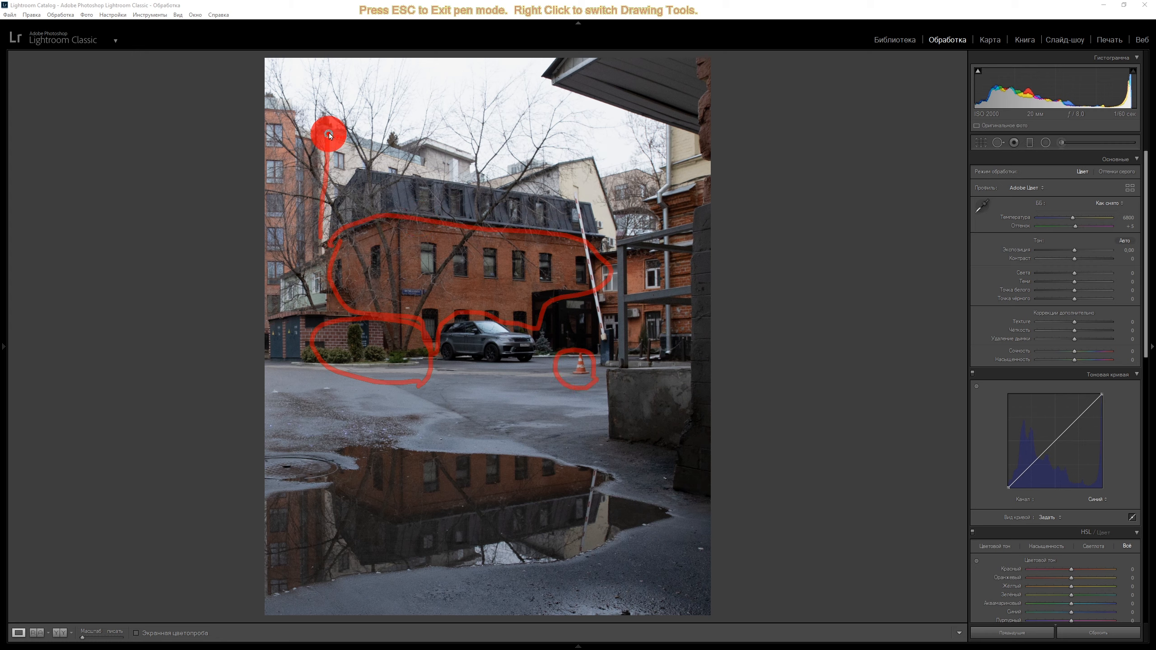
pyautogui.moveTo(483, 178)
pyautogui.mouseDown()
pyautogui.moveTo(565, 160)
pyautogui.moveTo(617, 207)
pyautogui.moveTo(609, 231)
pyautogui.moveTo(535, 191)
pyautogui.moveTo(420, 170)
pyautogui.moveTo(336, 180)
pyautogui.moveTo(324, 234)
pyautogui.mouseUp()
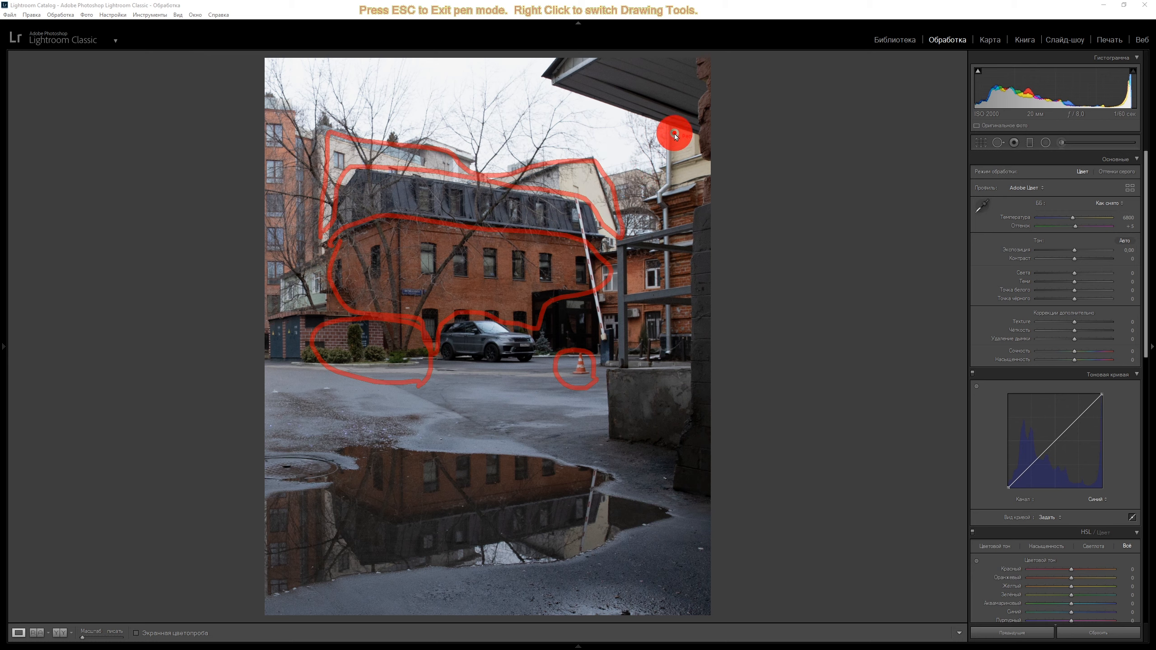
pyautogui.moveTo(674, 134)
pyautogui.mouseDown()
pyautogui.moveTo(672, 171)
pyautogui.moveTo(688, 189)
pyautogui.moveTo(712, 171)
pyautogui.mouseUp()
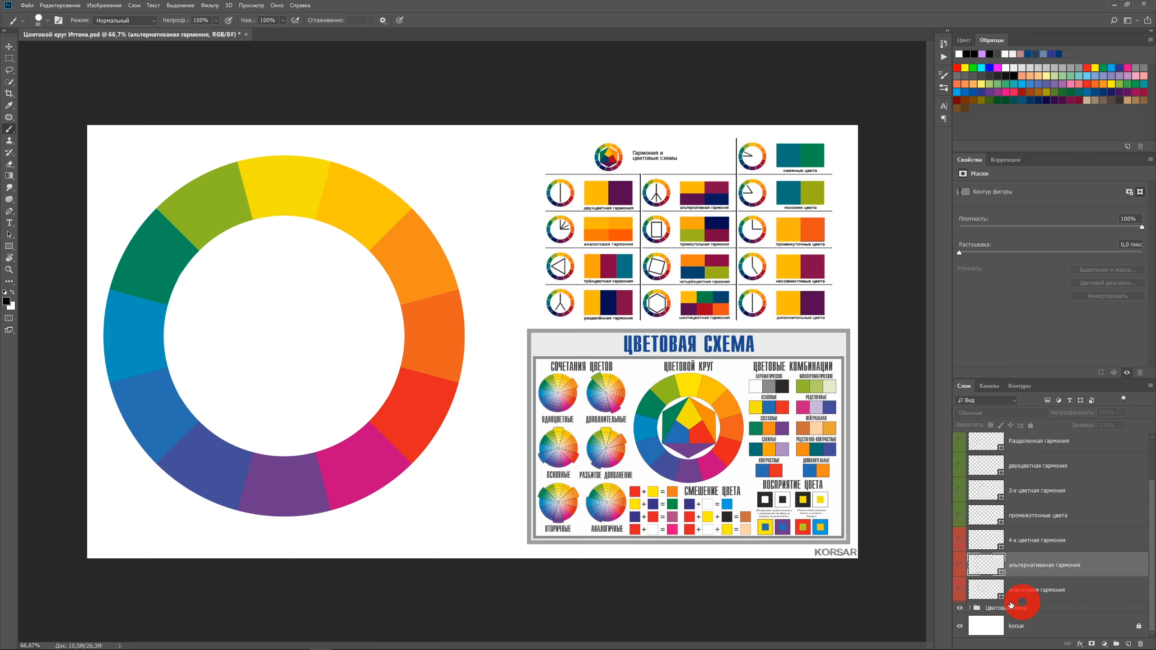
# - In Photoshop, show the "аналоговая гармония" layer and rotate its overlay about 8.8° around the colour wheel's centre
pyautogui.click(960, 591)
pyautogui.click(1043, 590)
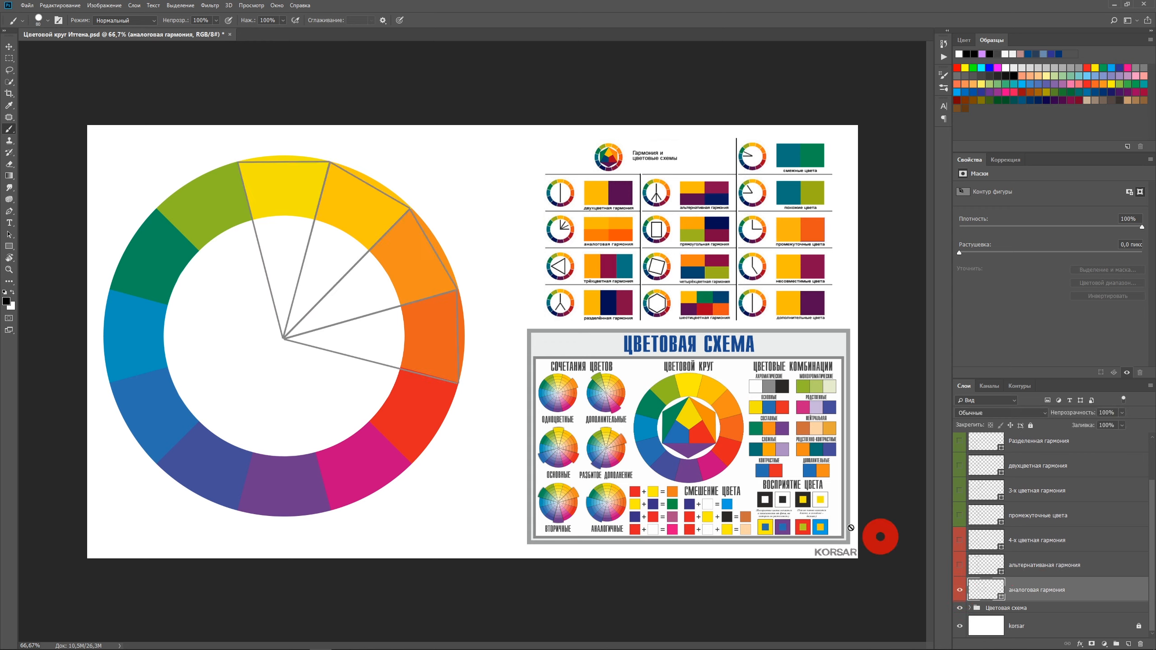
pyautogui.hotkey('ctrl', 't')
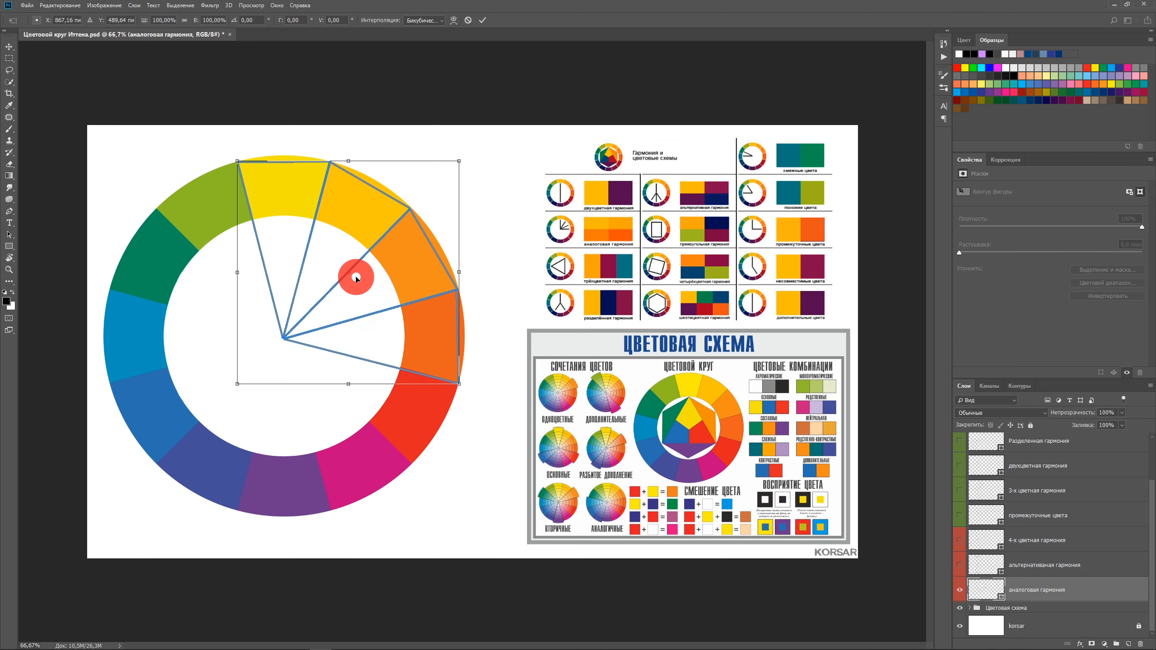
pyautogui.moveTo(349, 272); pyautogui.dragTo(284, 340)
pyautogui.moveTo(468, 156); pyautogui.dragTo(482, 197)
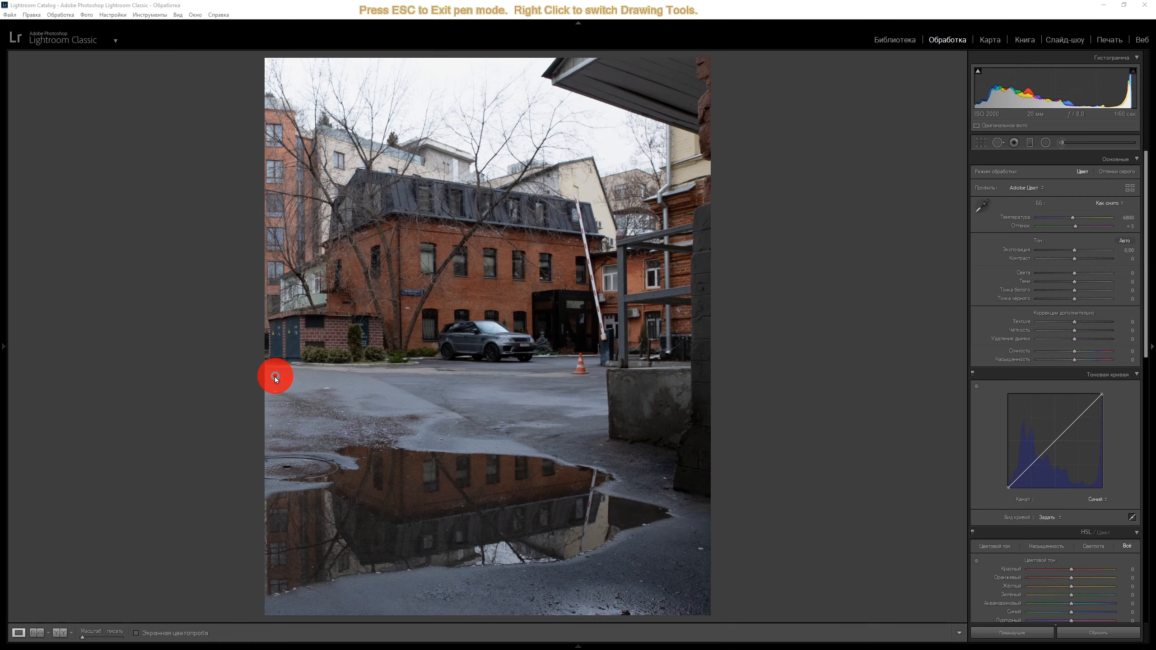
# - Mark the asphalt area and the grey-blue utility doors on the Lightroom photo, and close the secondary window
pyautogui.moveTo(272, 375); pyautogui.dragTo(370, 372)
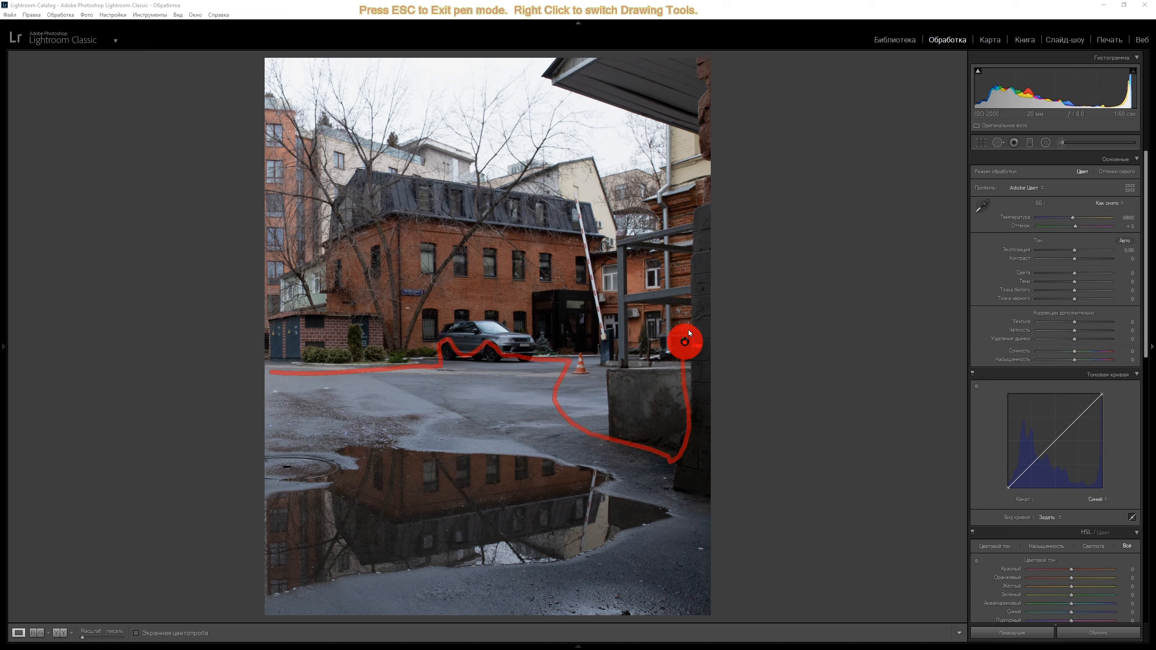
pyautogui.moveTo(706, 212)
pyautogui.mouseDown()
pyautogui.moveTo(730, 283)
pyautogui.moveTo(742, 557)
pyautogui.moveTo(728, 640)
pyautogui.moveTo(496, 627)
pyautogui.moveTo(270, 594)
pyautogui.moveTo(599, 551)
pyautogui.moveTo(536, 462)
pyautogui.moveTo(318, 430)
pyautogui.moveTo(273, 374)
pyautogui.mouseUp()
pyautogui.press('F11')
pyautogui.moveTo(284, 334)
pyautogui.mouseDown()
pyautogui.moveTo(342, 305)
pyautogui.moveTo(342, 277)
pyautogui.moveTo(327, 277)
pyautogui.mouseUp()
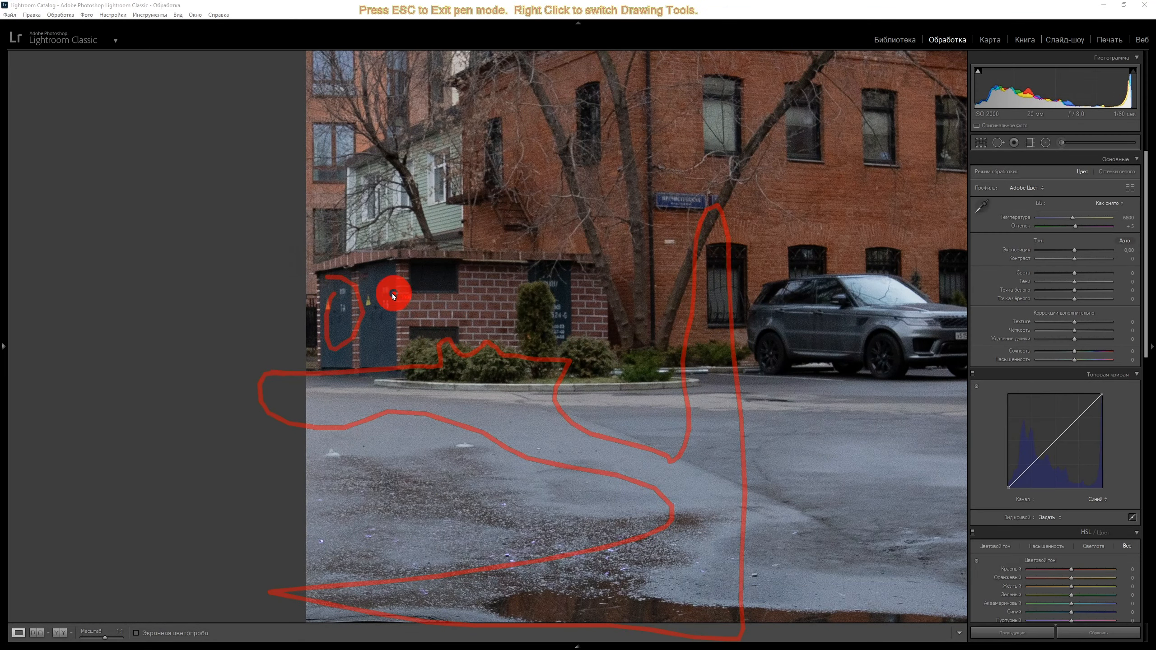
pyautogui.moveTo(571, 287); pyautogui.dragTo(549, 301)
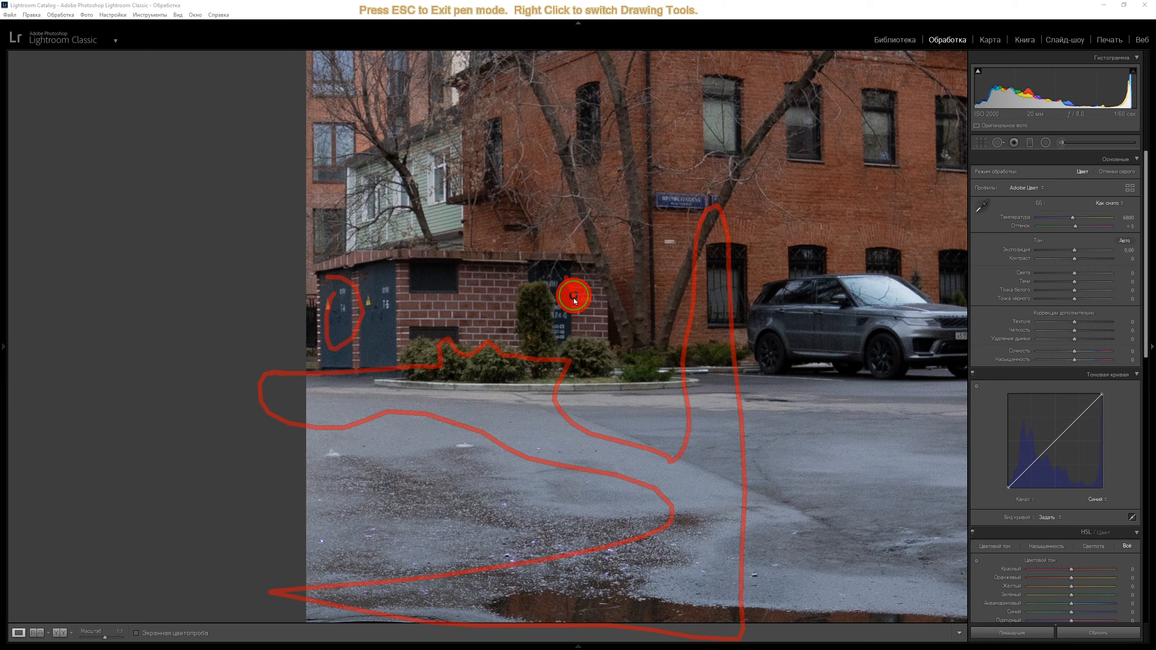
pyautogui.press('Escape')
pyautogui.click(645, 444)
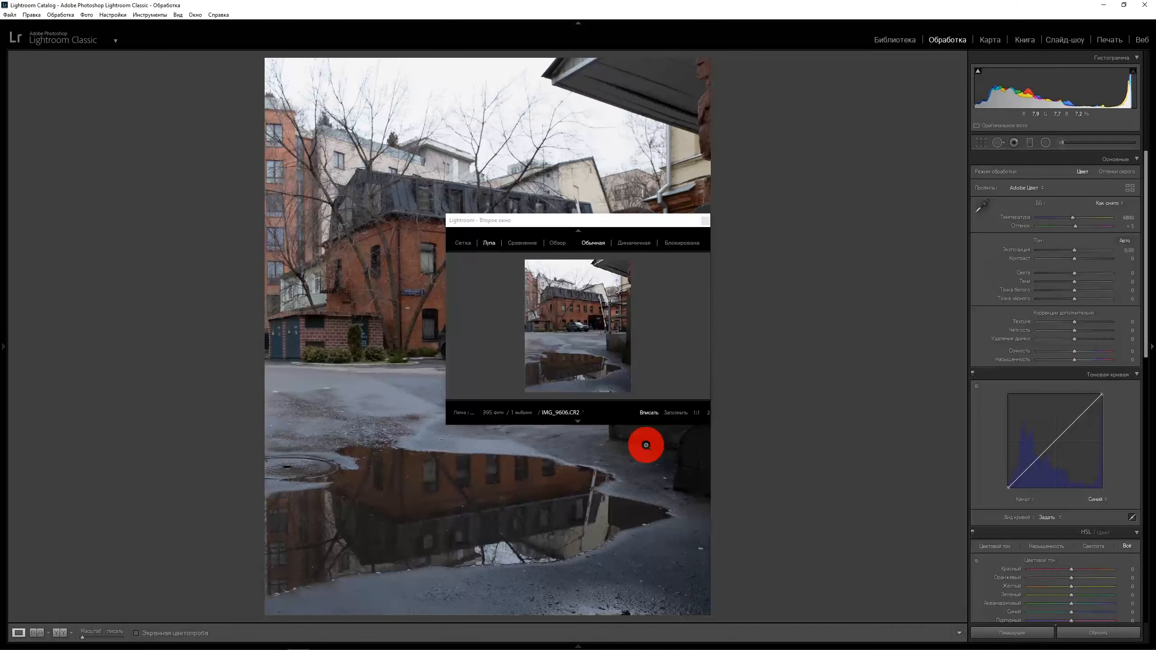
pyautogui.click(705, 223)
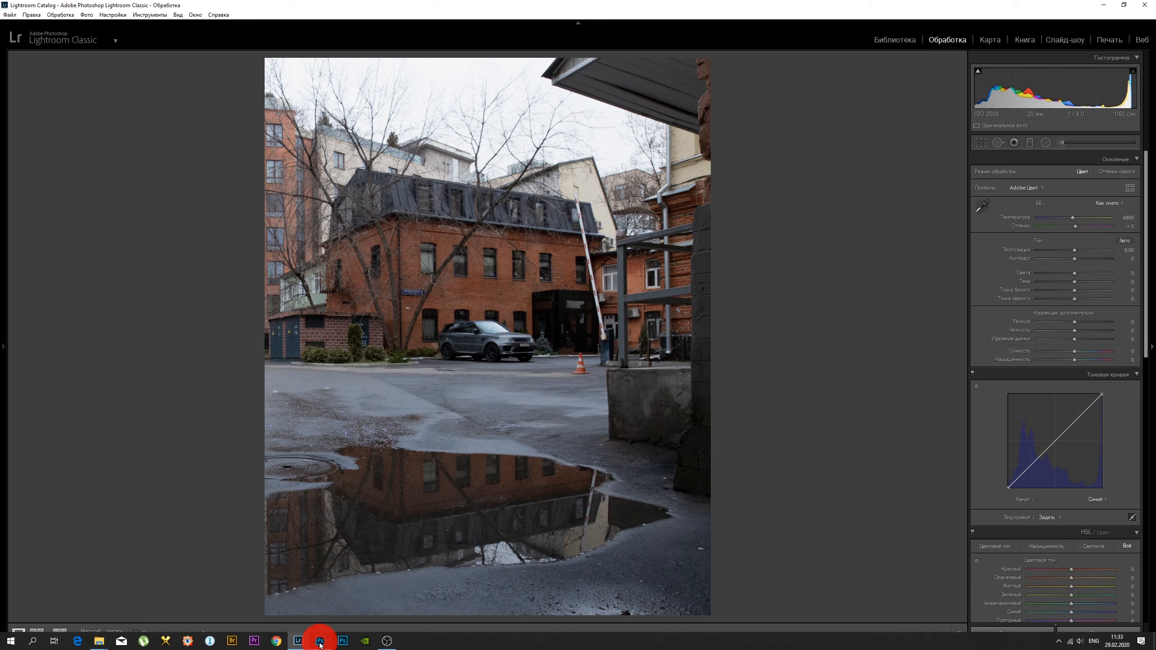
# - In Photoshop, apply the pending rotation and show the "альтернативаная гармония" layer instead of "аналоговая гармония"
pyautogui.click(320, 641)
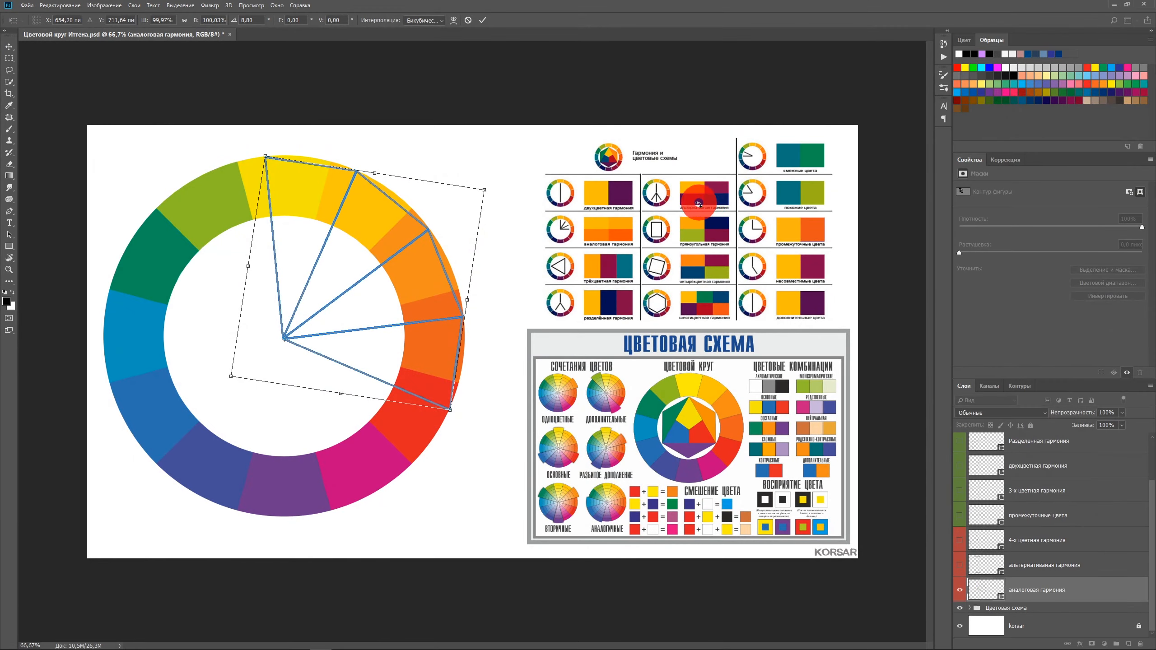
pyautogui.press('Return')
pyautogui.click(959, 590)
pyautogui.click(960, 565)
pyautogui.click(1038, 565)
# - Rotate the alternative harmony overlay about 90° so it spans the orange-red and blue sectors of the wheel
pyautogui.hotkey('ctrl', 't')
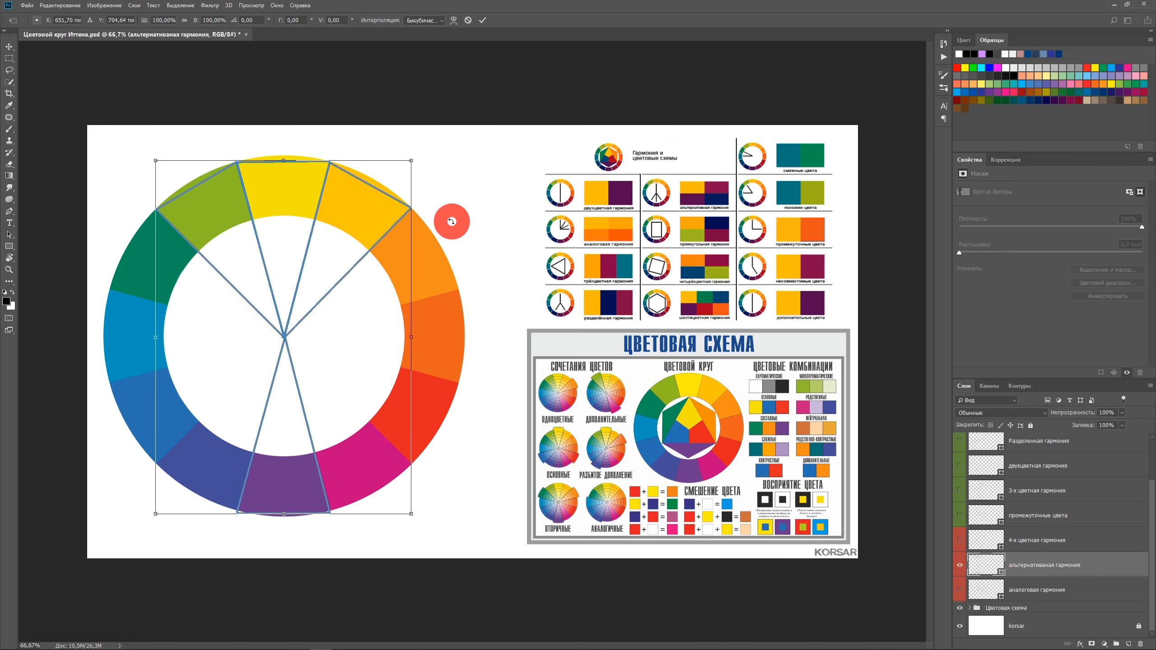
pyautogui.moveTo(429, 155); pyautogui.dragTo(460, 278)
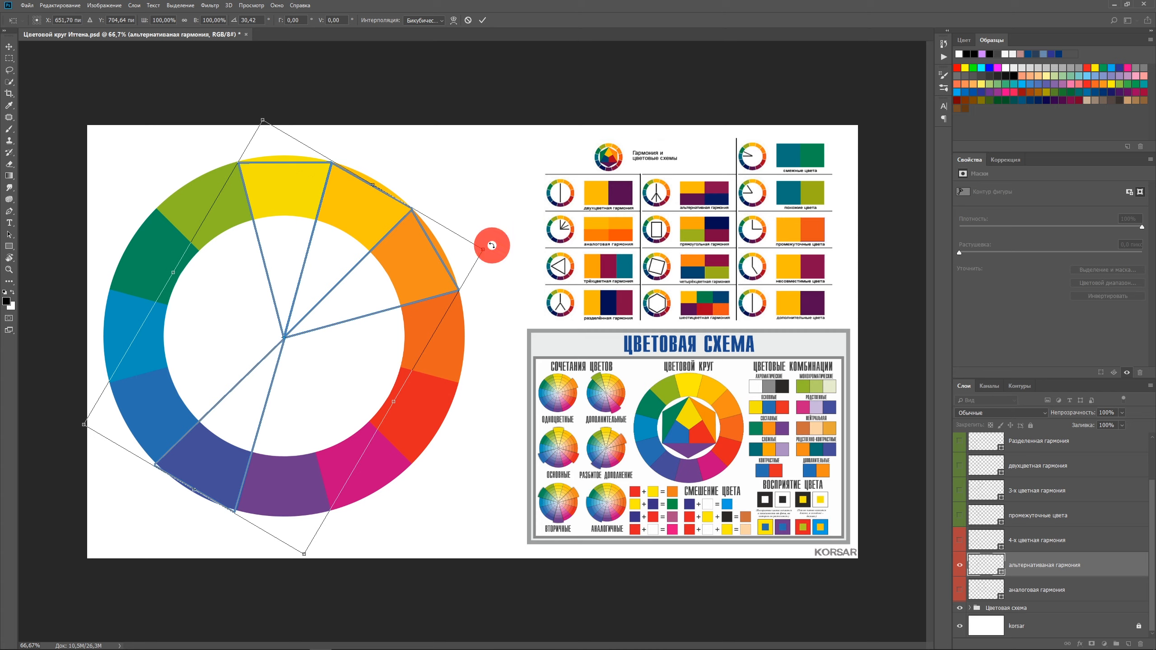
pyautogui.moveTo(492, 247); pyautogui.dragTo(476, 475)
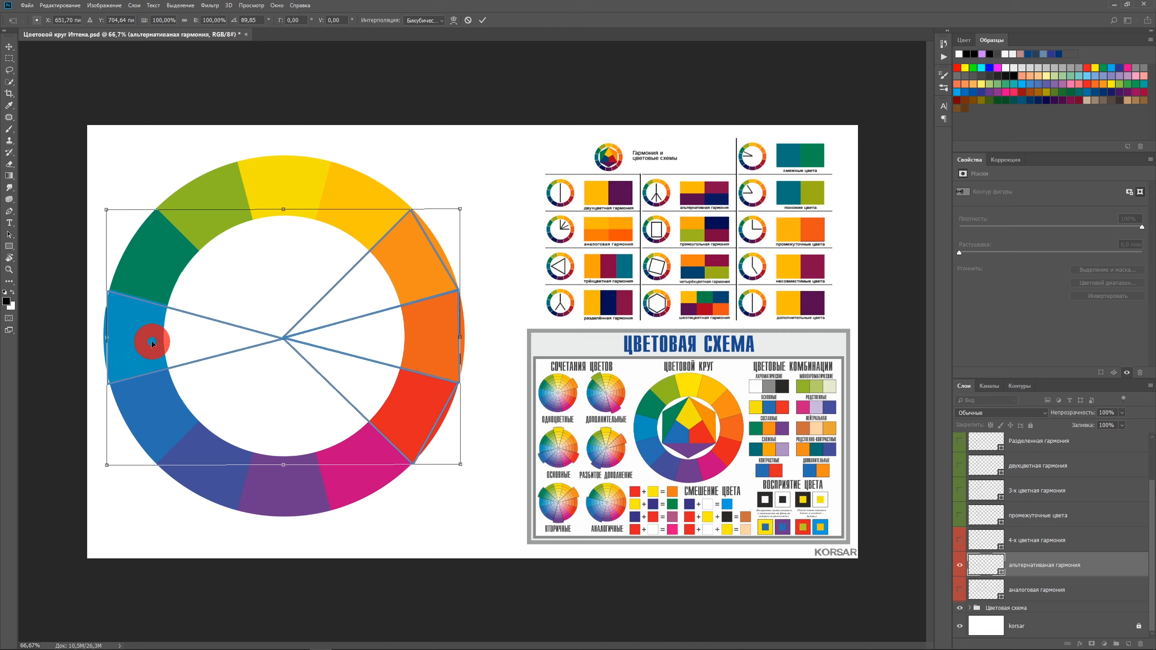
# - In Lightroom, enable chromatic aberration removal and lens profile correction for the photo
pyautogui.moveTo(374, 645)
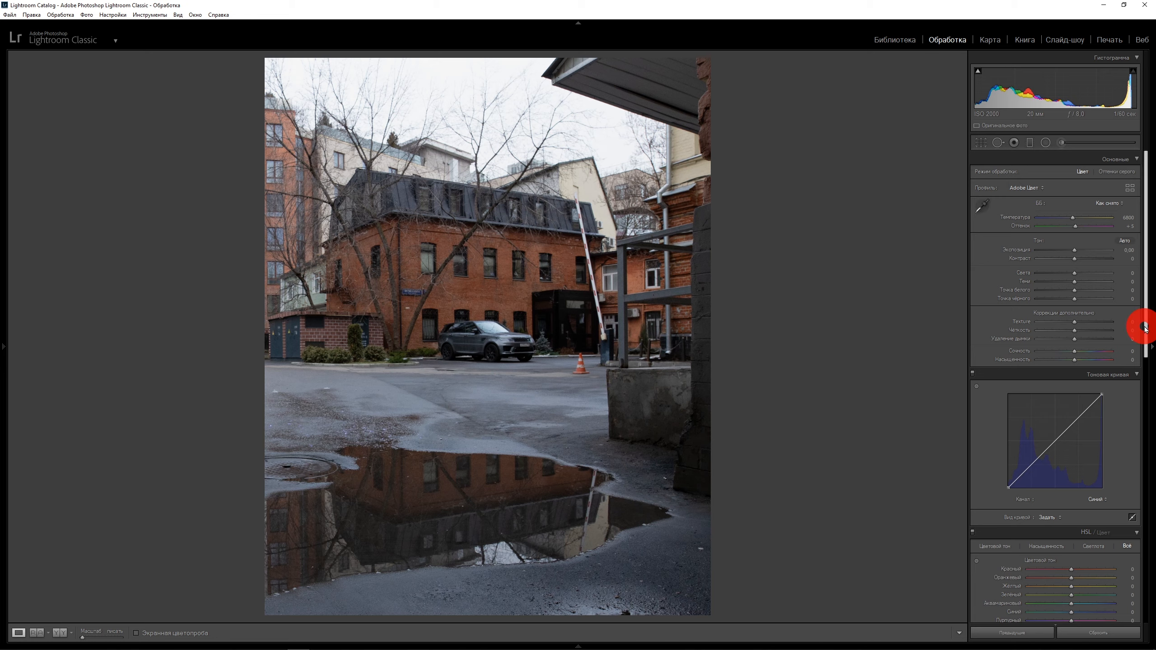
pyautogui.moveTo(1144, 325); pyautogui.dragTo(1143, 550)
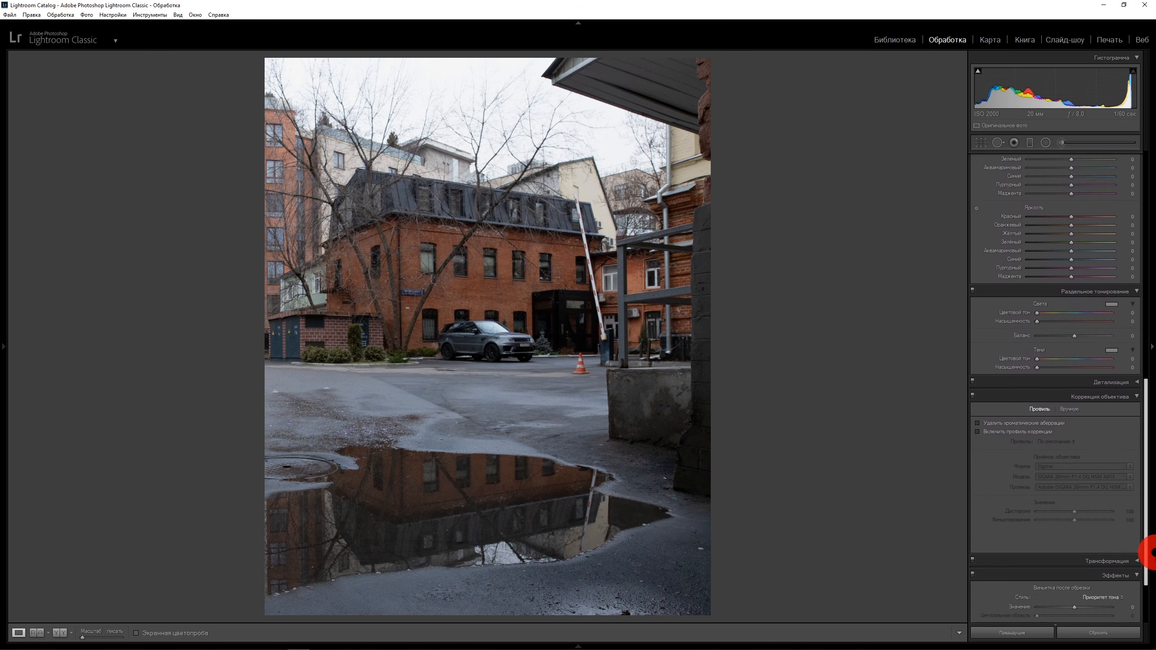
pyautogui.click(977, 398)
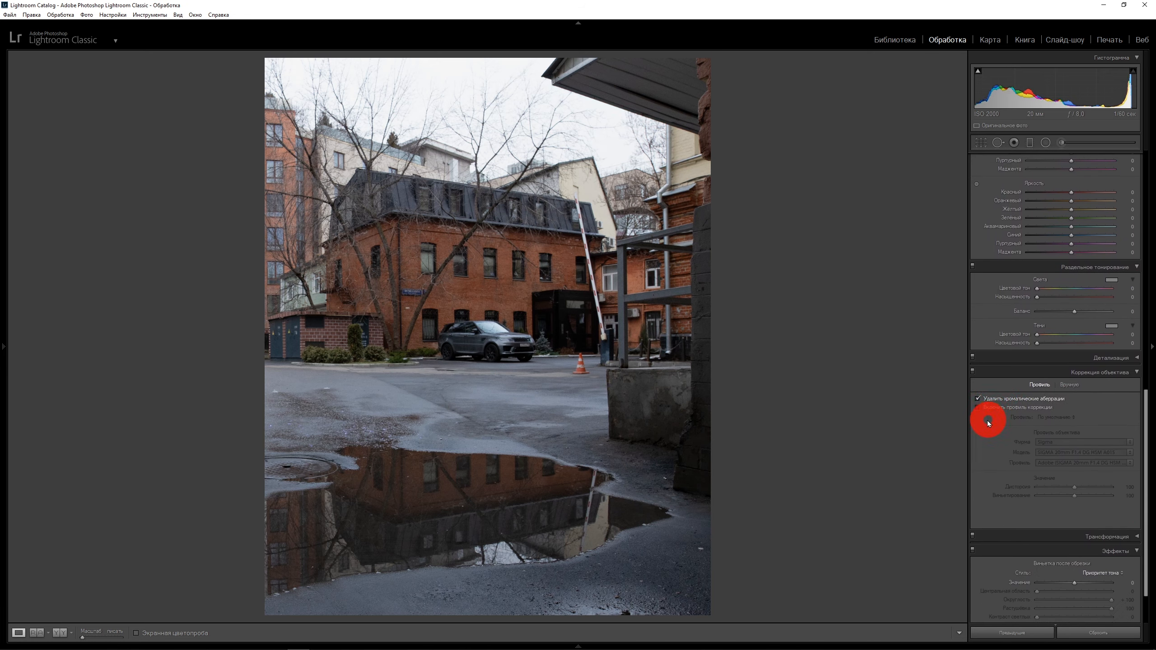
pyautogui.click(976, 408)
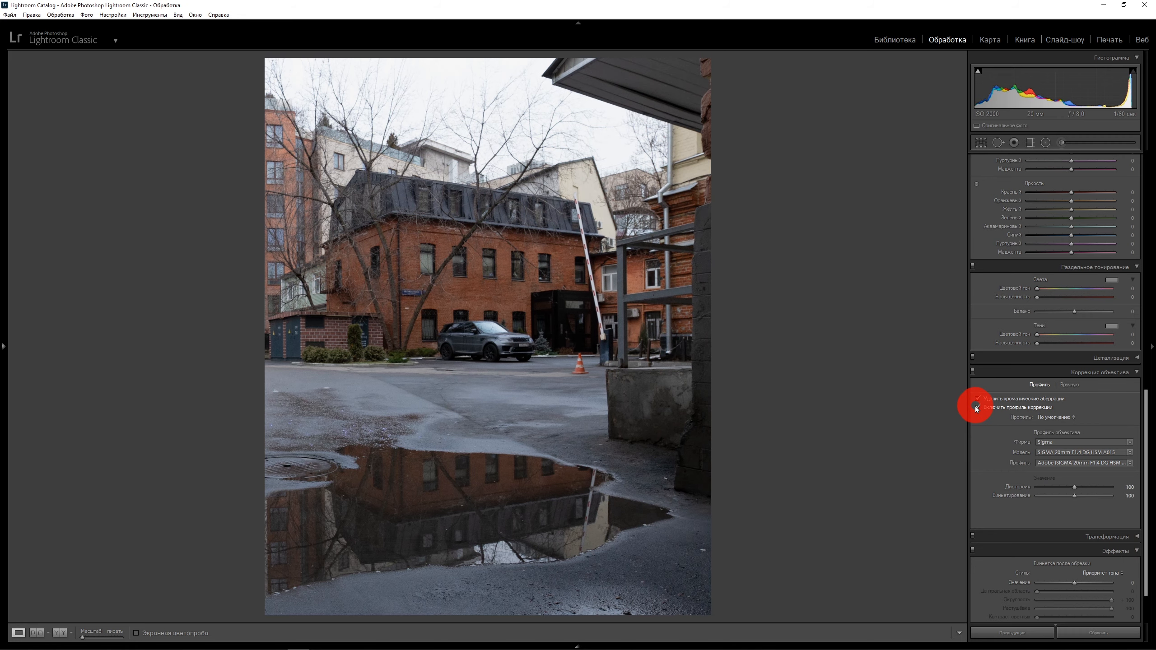
pyautogui.click(1136, 372)
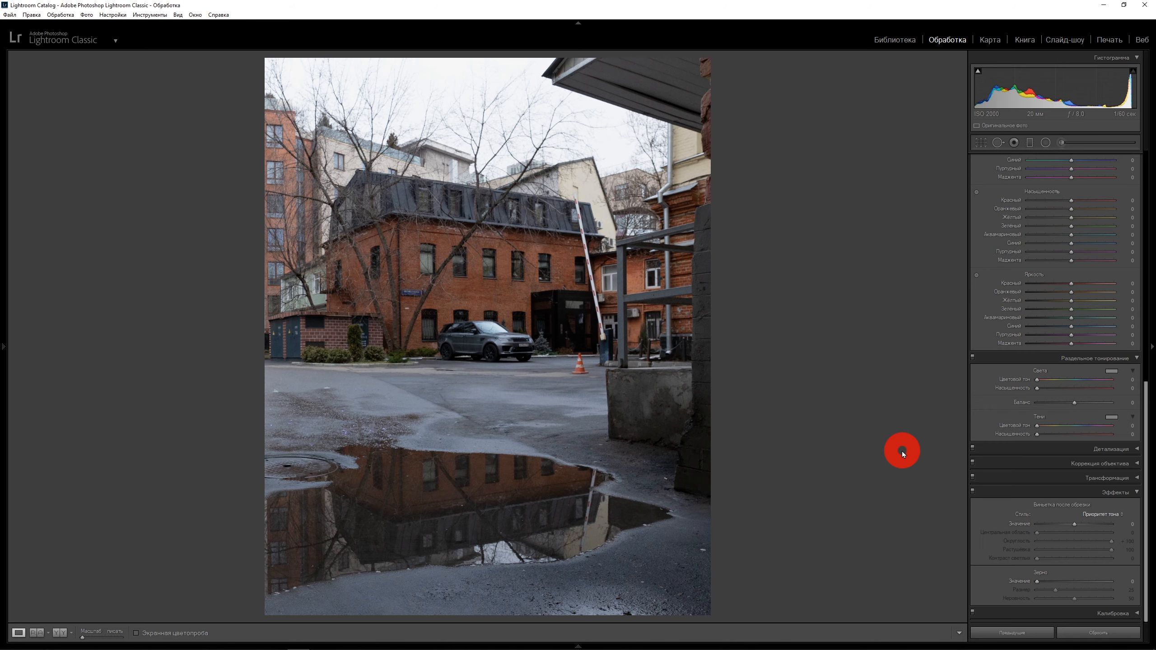
# - View the photo's crop frame against the full image and leave cropping without changes
pyautogui.click(982, 144)
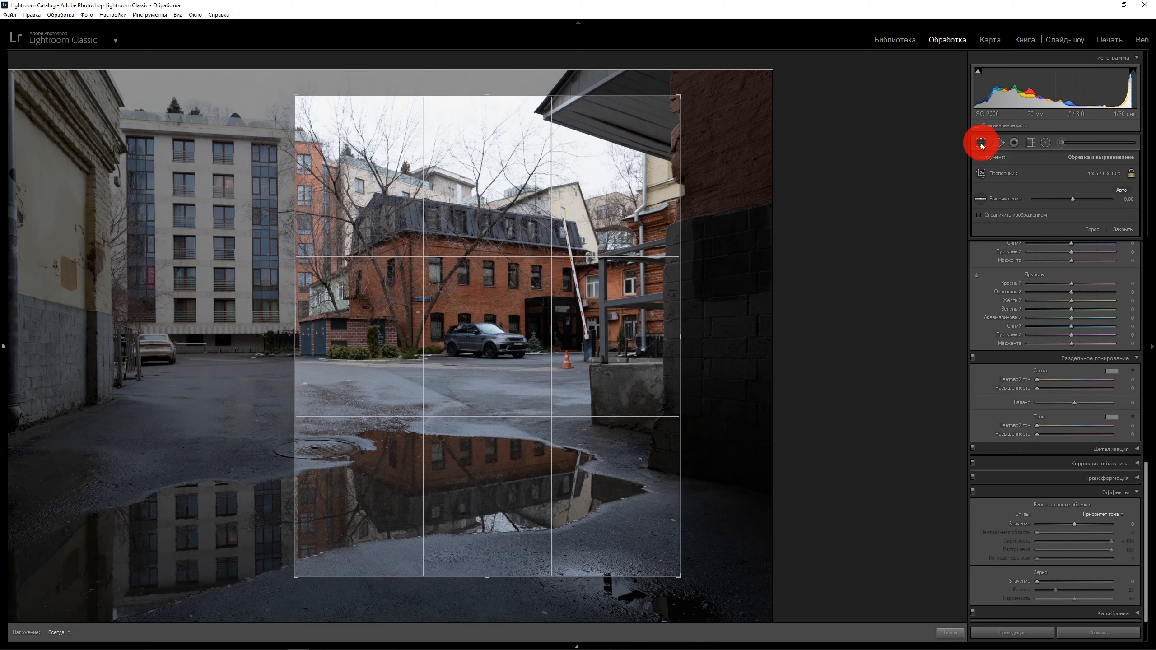
pyautogui.click(982, 143)
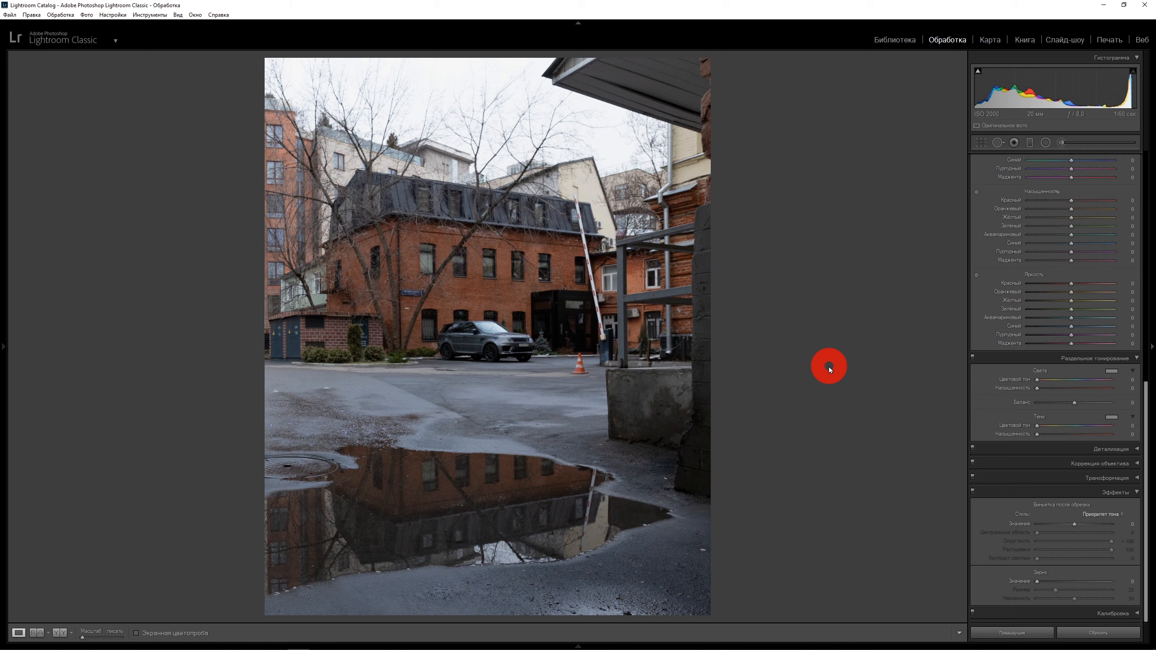
# - Set the photo's highlights to −81 and shadows to +90
pyautogui.moveTo(1144, 425); pyautogui.dragTo(881, 369)
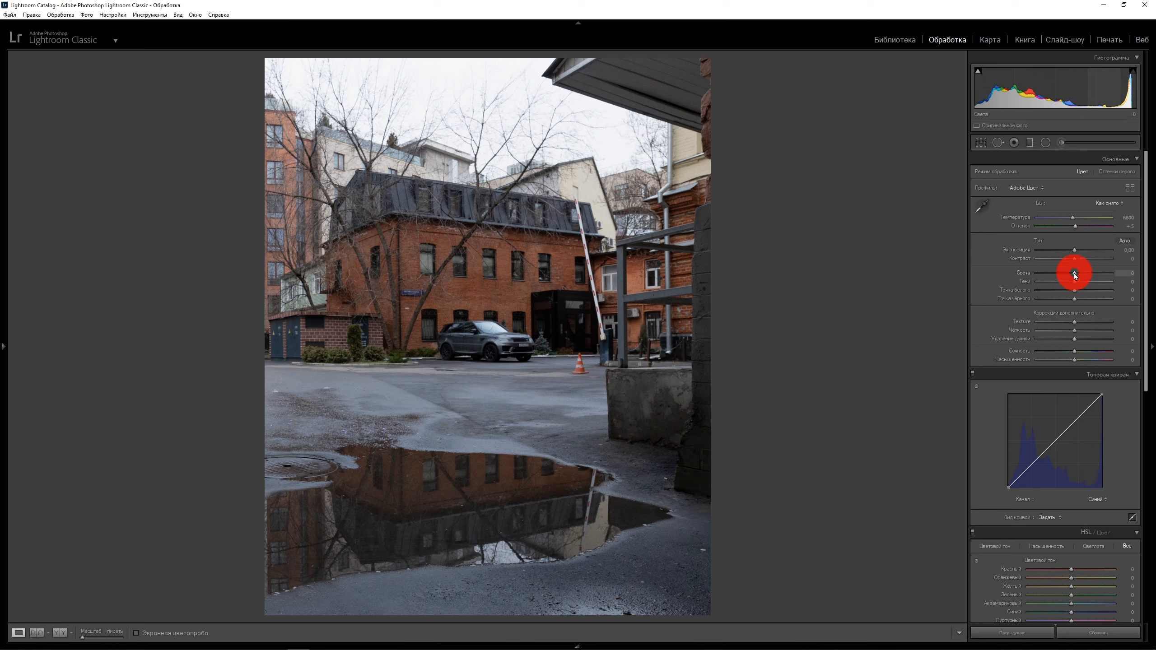
pyautogui.moveTo(1075, 273); pyautogui.dragTo(1043, 276)
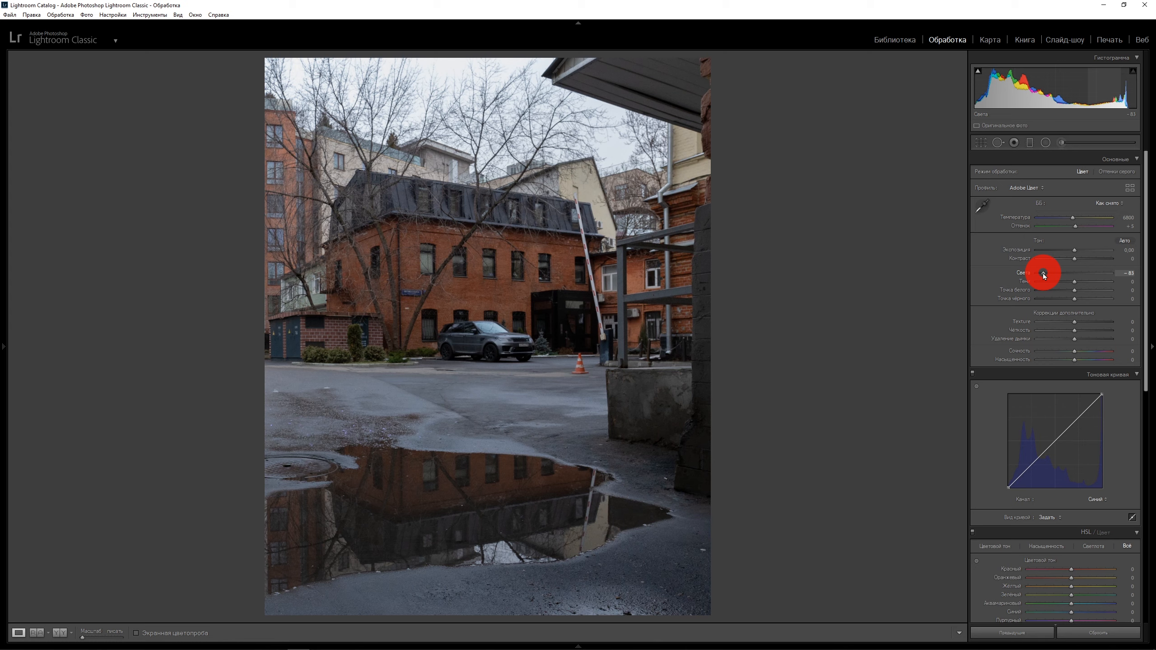
pyautogui.moveTo(1044, 275); pyautogui.dragTo(1045, 274)
pyautogui.click(1075, 284)
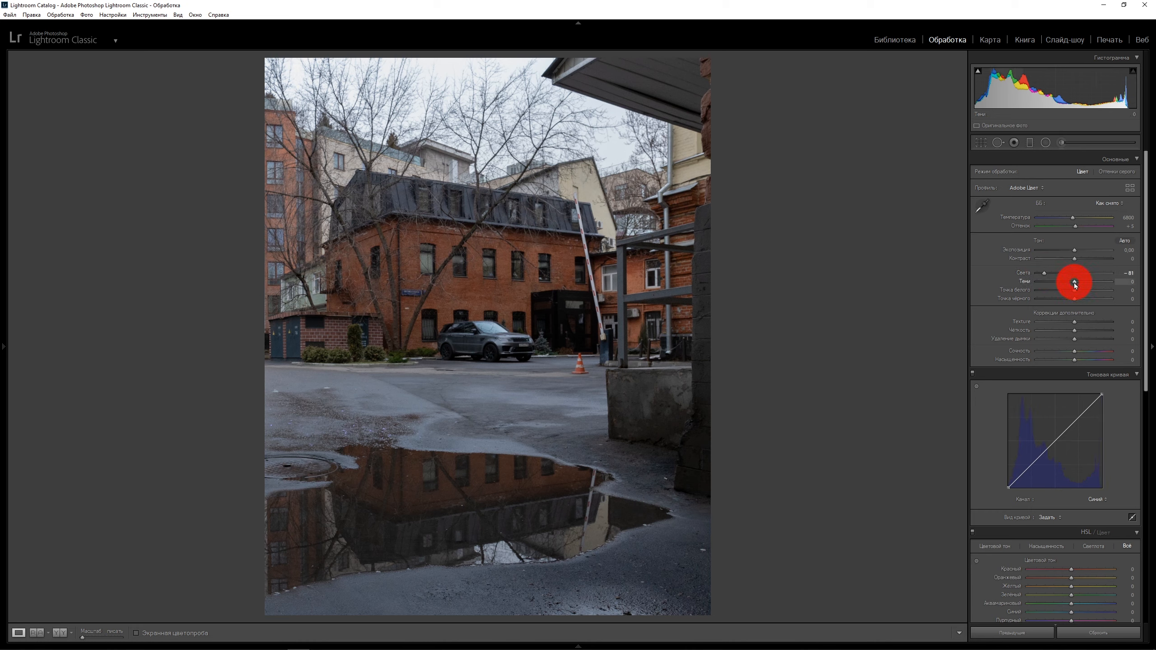
pyautogui.moveTo(1075, 285); pyautogui.dragTo(1108, 280)
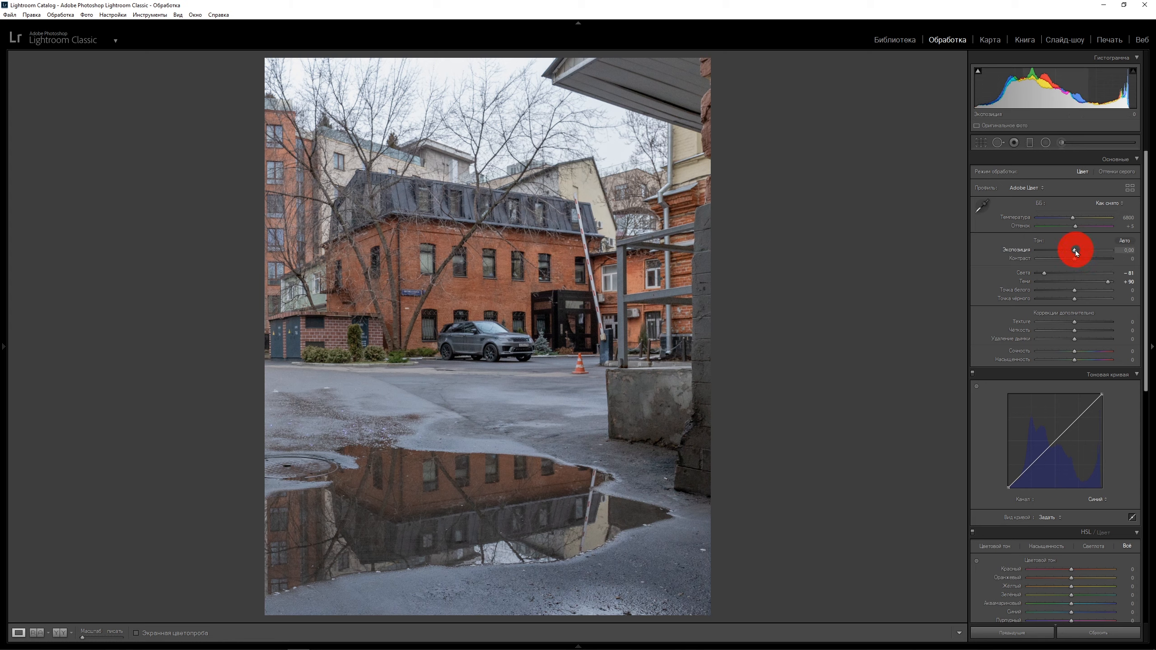
# - Adjust the photo's exposure, trying −0.52, +0.27 and −0.88, and leave it slightly above zero
pyautogui.moveTo(1076, 253); pyautogui.dragTo(1071, 254)
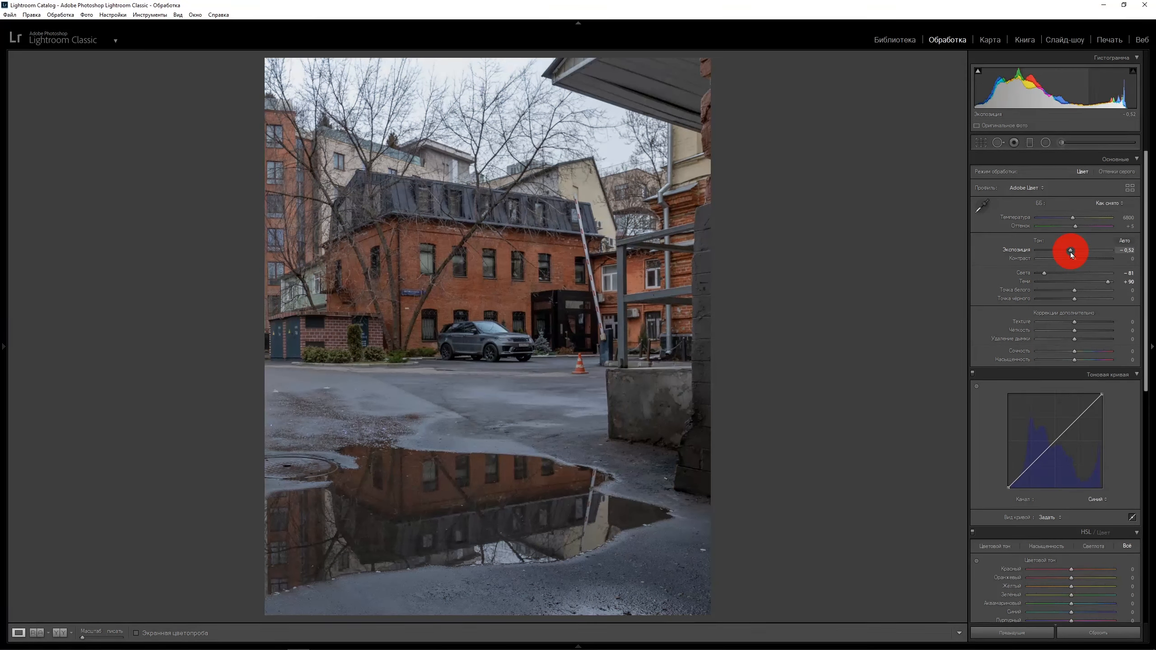
pyautogui.moveTo(1071, 254); pyautogui.dragTo(1077, 254)
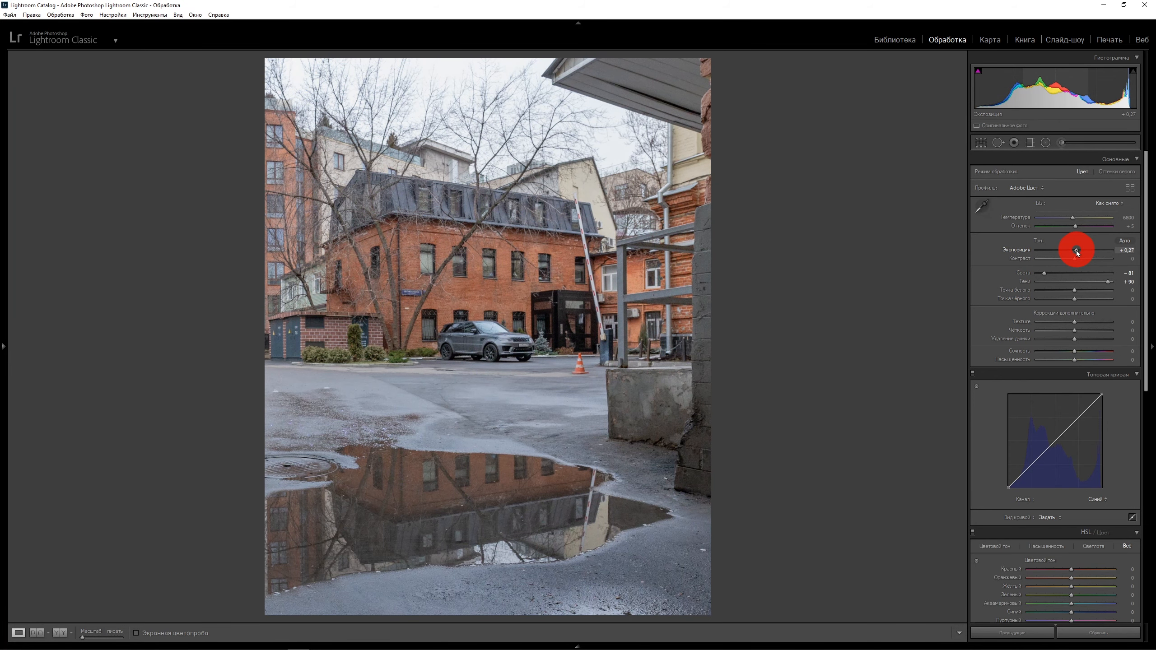
pyautogui.moveTo(1078, 253); pyautogui.dragTo(1077, 253)
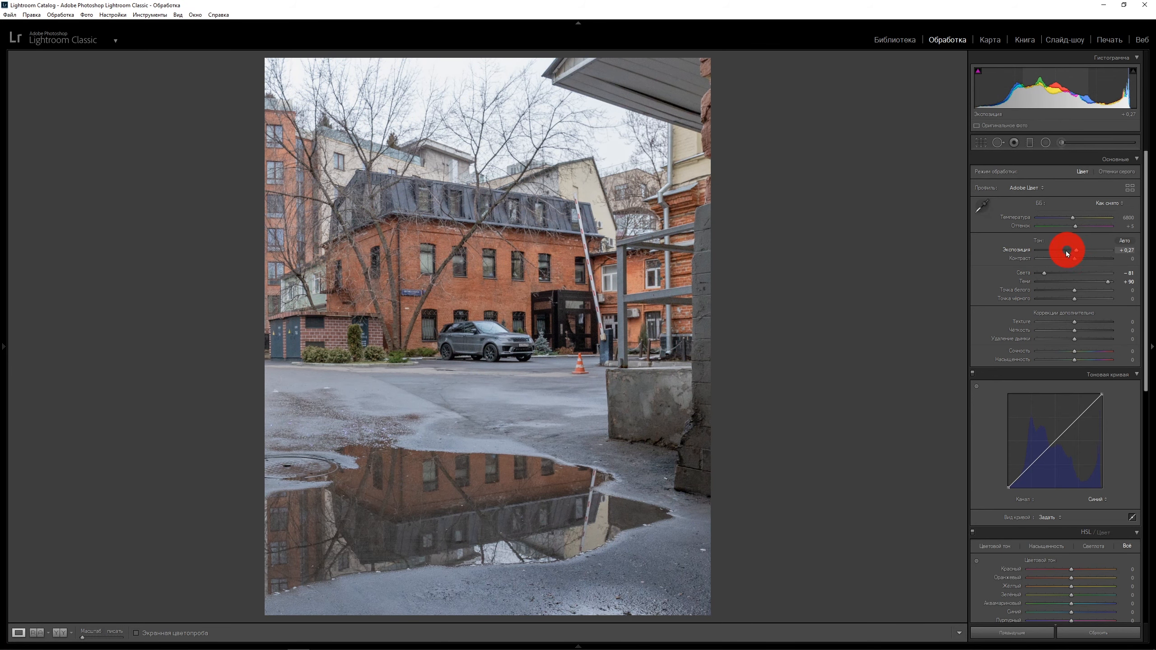
pyautogui.click(948, 49)
pyautogui.moveTo(1076, 251); pyautogui.dragTo(1068, 255)
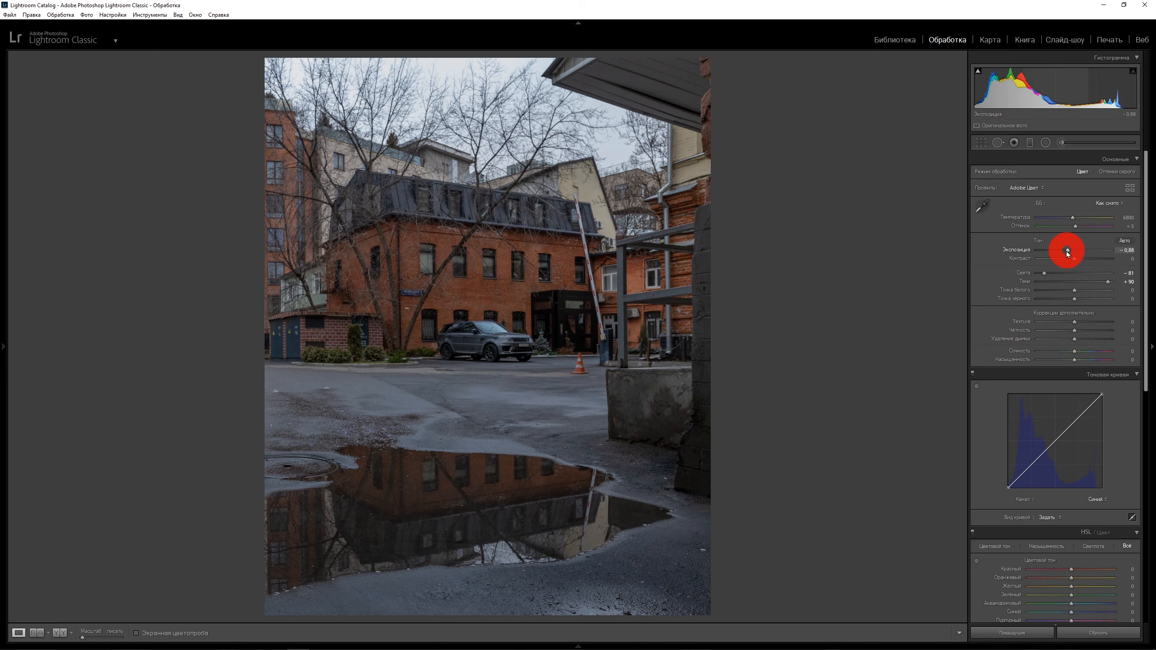
pyautogui.moveTo(1068, 254); pyautogui.dragTo(1079, 254)
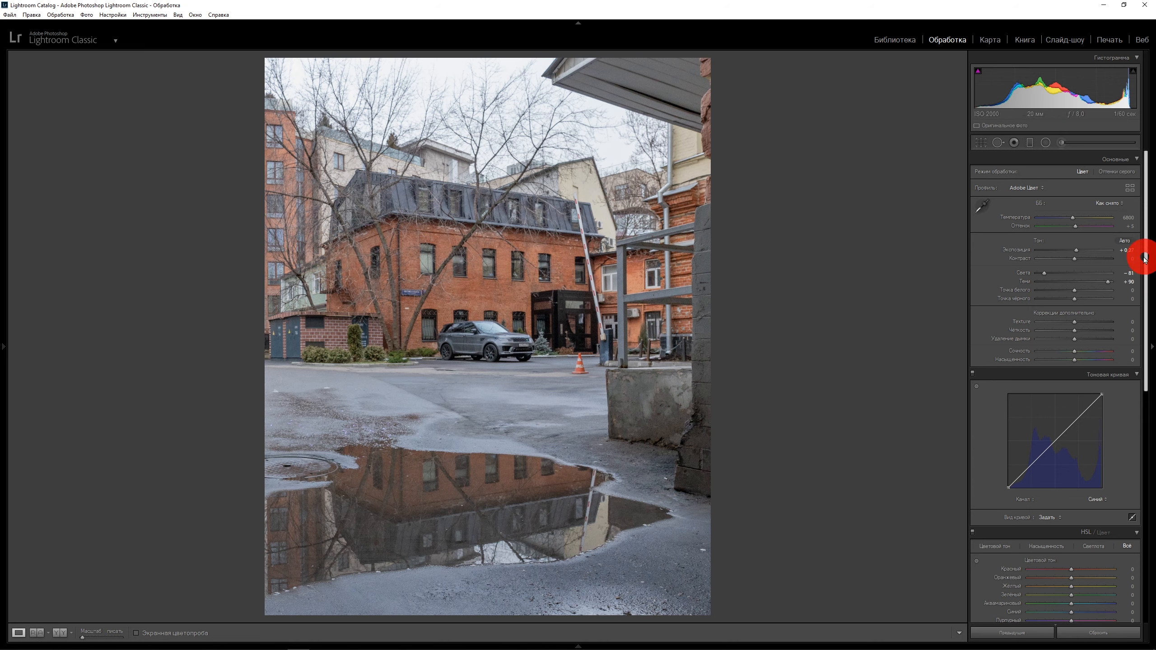
# - Fine-tune the photo's exposure to +0.17
pyautogui.click(1124, 250)
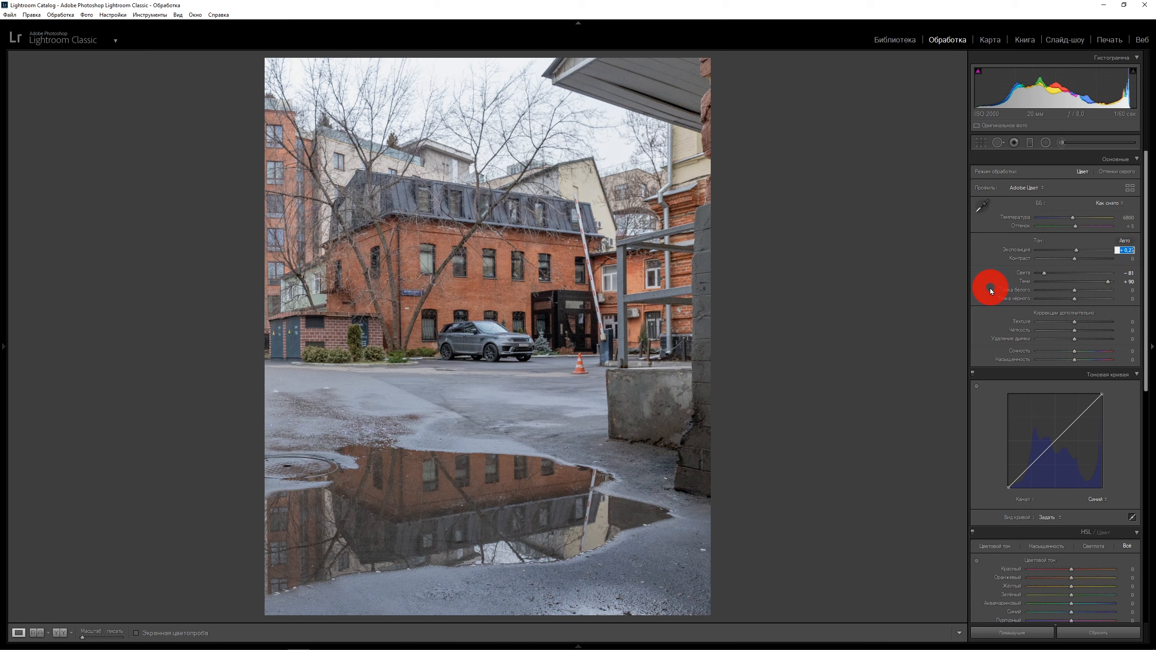
pyautogui.press('Down')
pyautogui.press('Down')
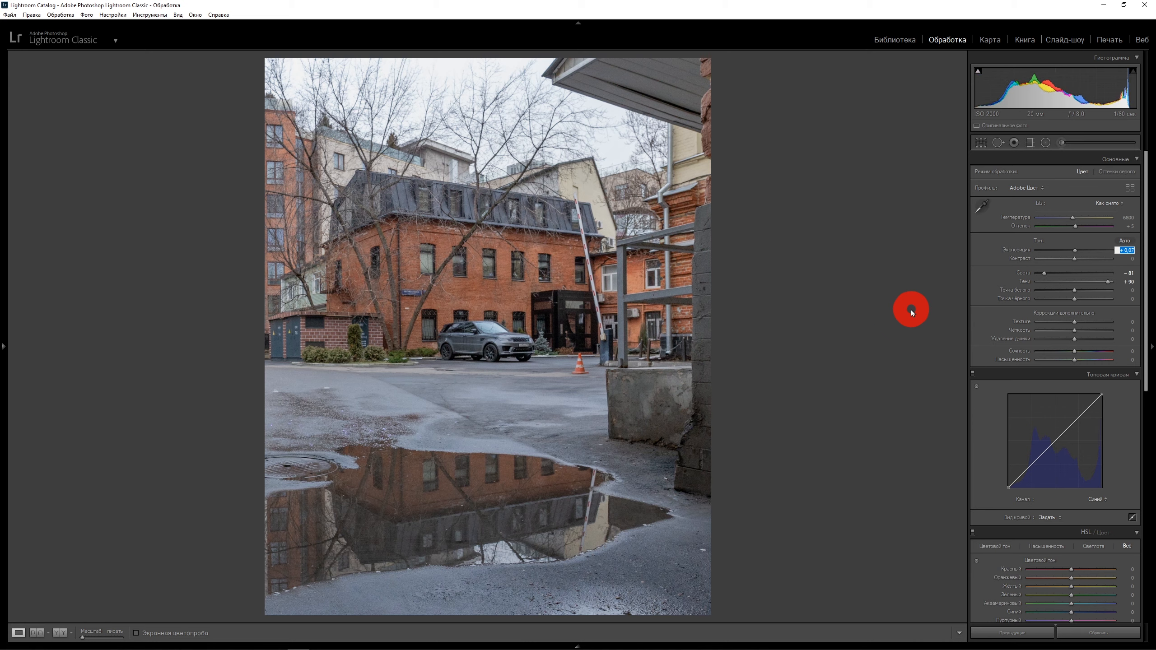
pyautogui.press('Up')
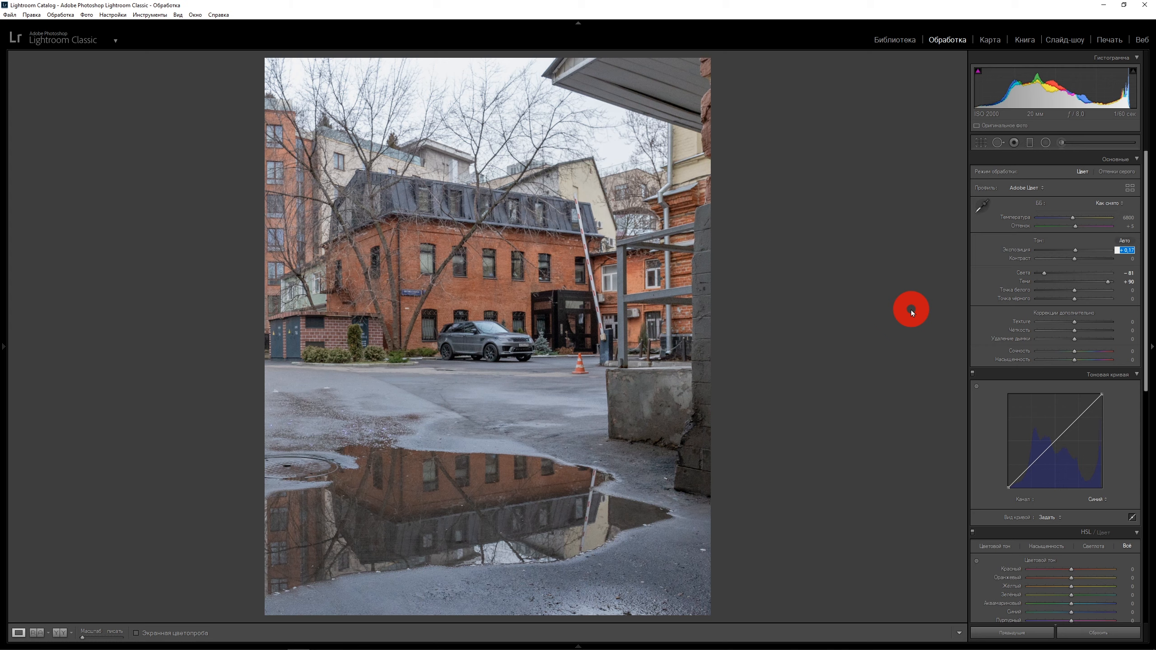
pyautogui.press('Return')
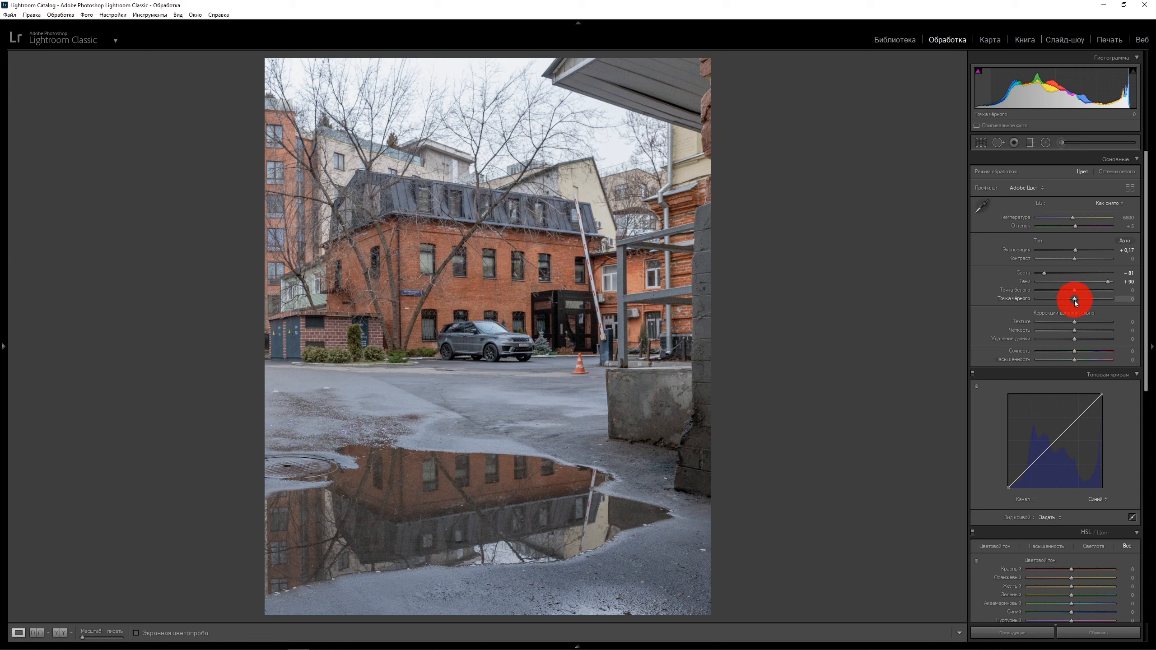
# - Lower the black point to about −43 and, after trying a brighter white point, set the whites to −15
pyautogui.moveTo(1075, 301); pyautogui.dragTo(1058, 302)
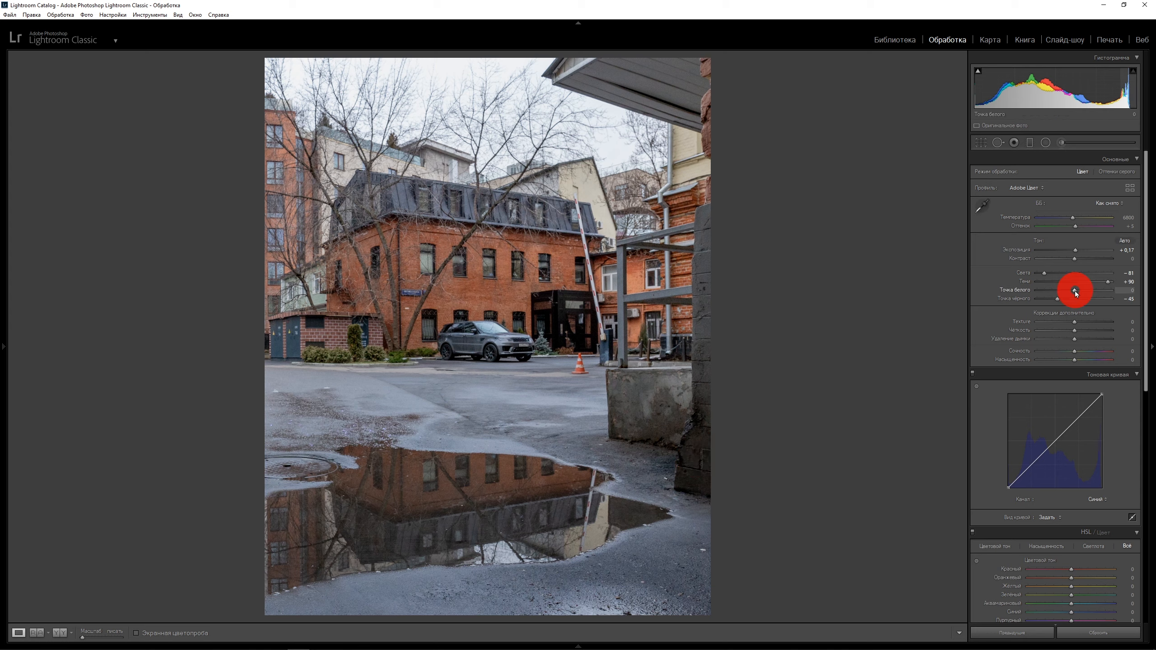
pyautogui.moveTo(1076, 292); pyautogui.dragTo(1097, 296)
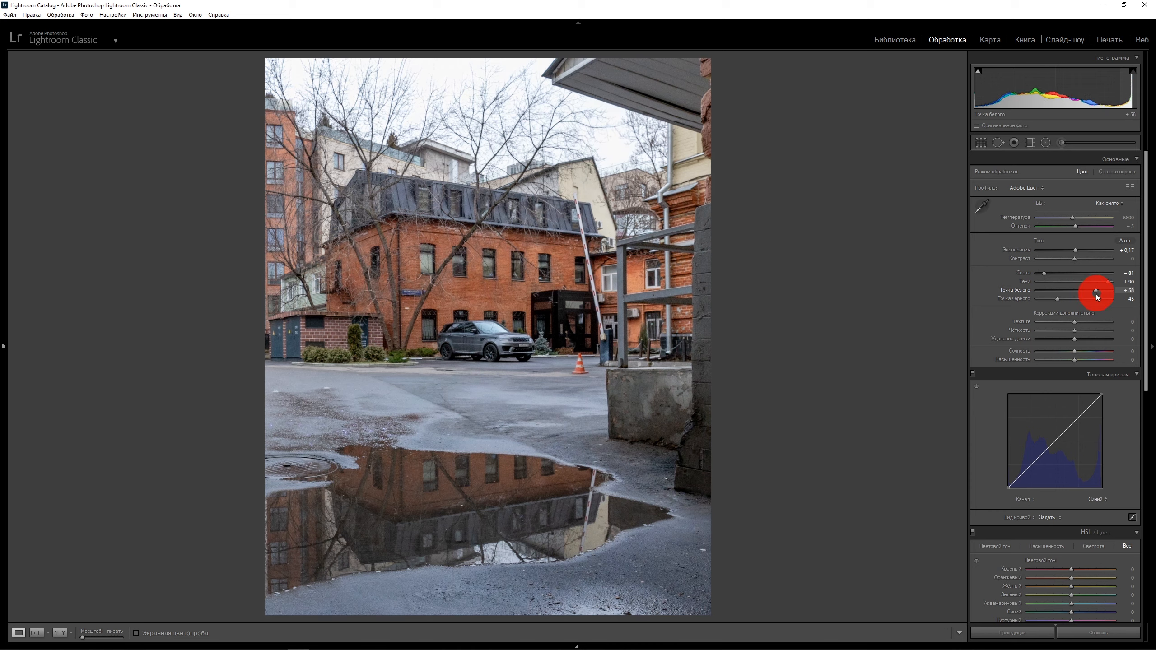
pyautogui.moveTo(1097, 297); pyautogui.dragTo(1070, 298)
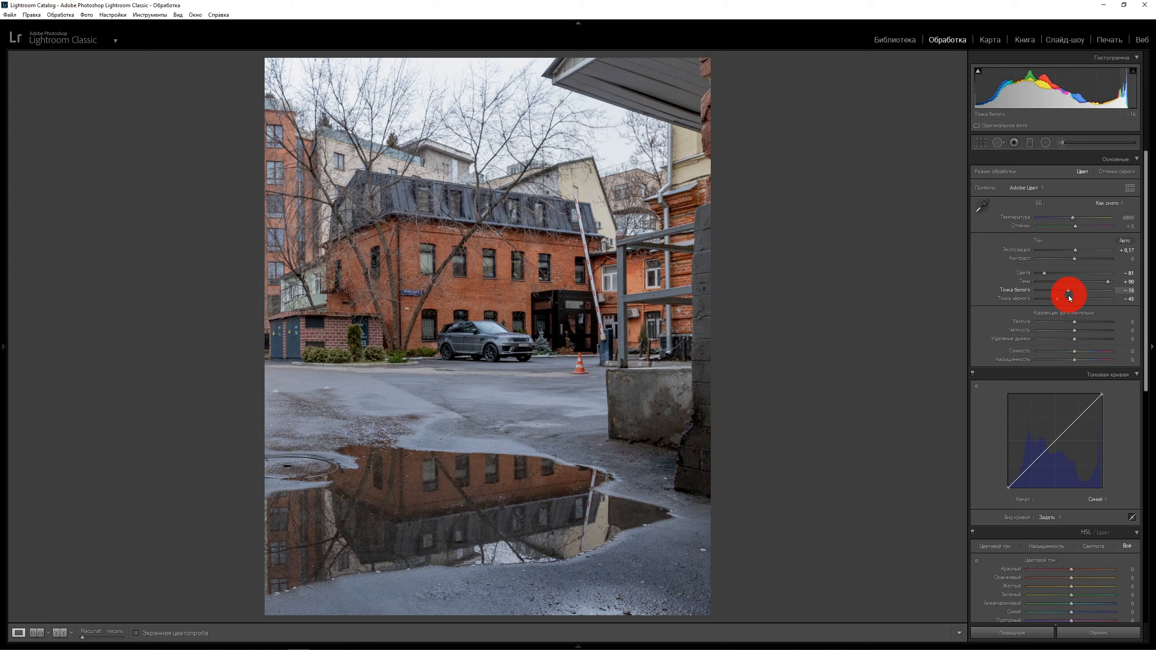
pyautogui.moveTo(1070, 298); pyautogui.dragTo(1071, 299)
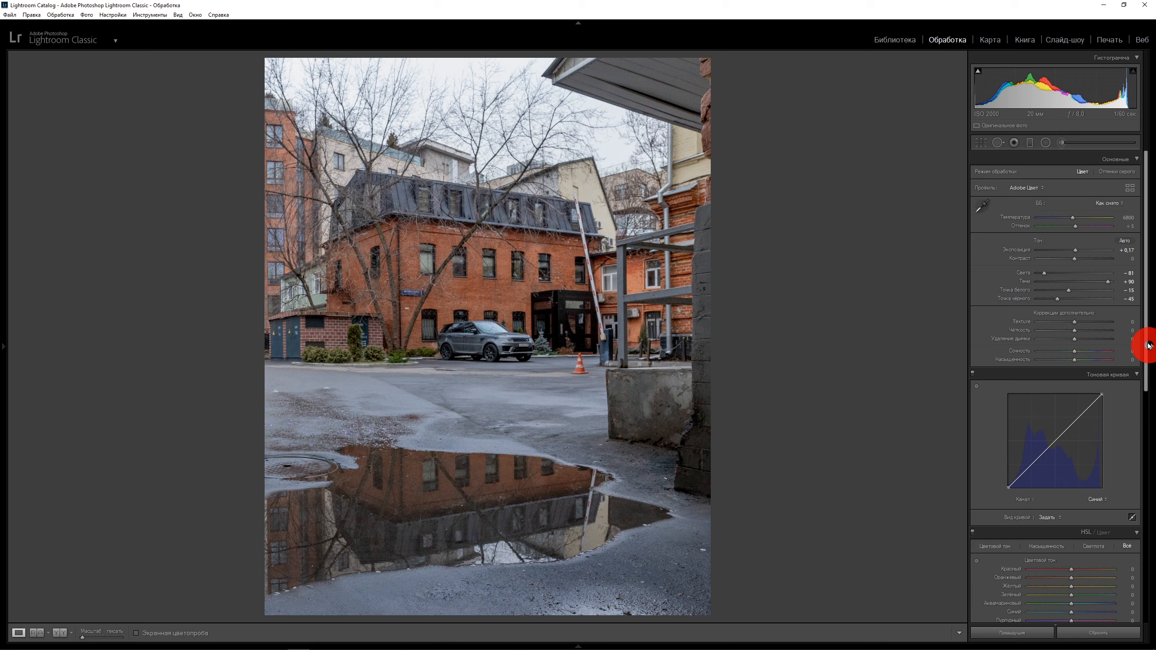
# - Set the photo's texture to +15 and clarity to +10
pyautogui.click(1131, 323)
pyautogui.write('15')
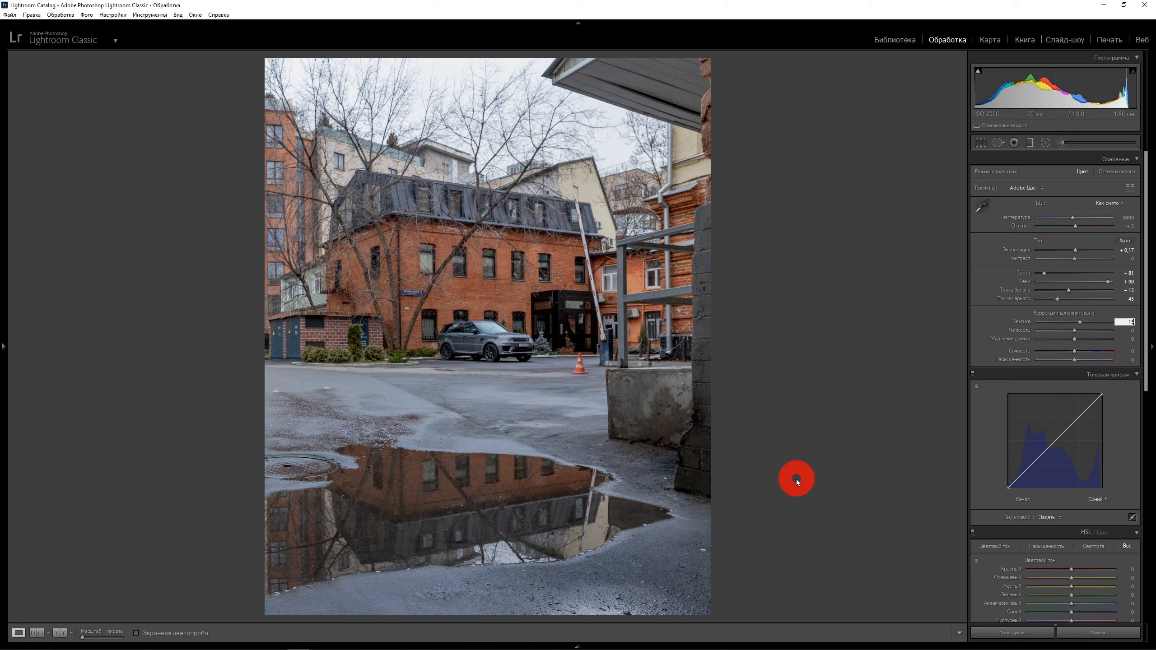
pyautogui.press('Return')
pyautogui.click(1125, 330)
pyautogui.write('10')
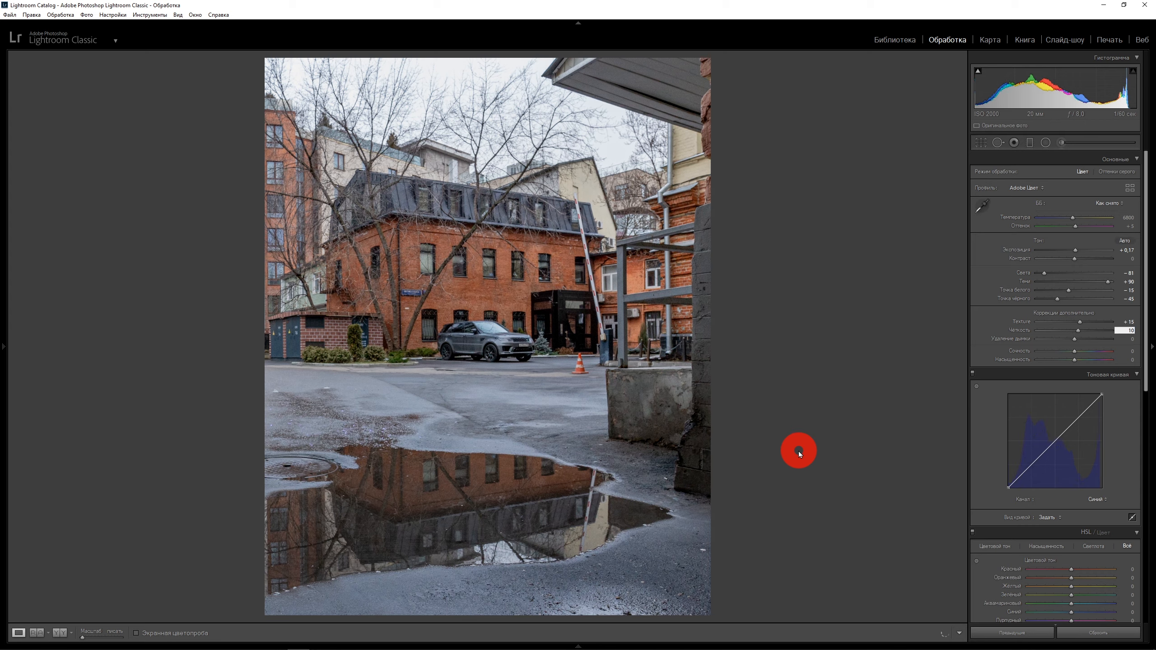
pyautogui.press('Return')
# - Reduce the photo's overall saturation to −30 and raise vibrance to +41
pyautogui.moveTo(1074, 360); pyautogui.dragTo(1064, 363)
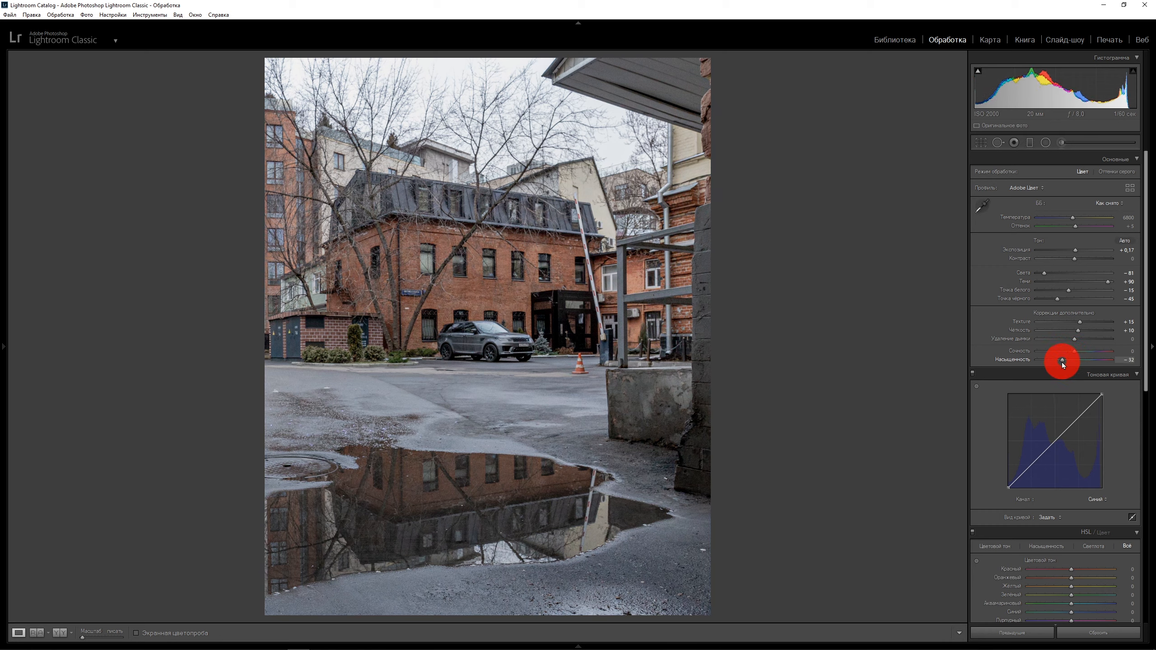
pyautogui.click(1075, 351)
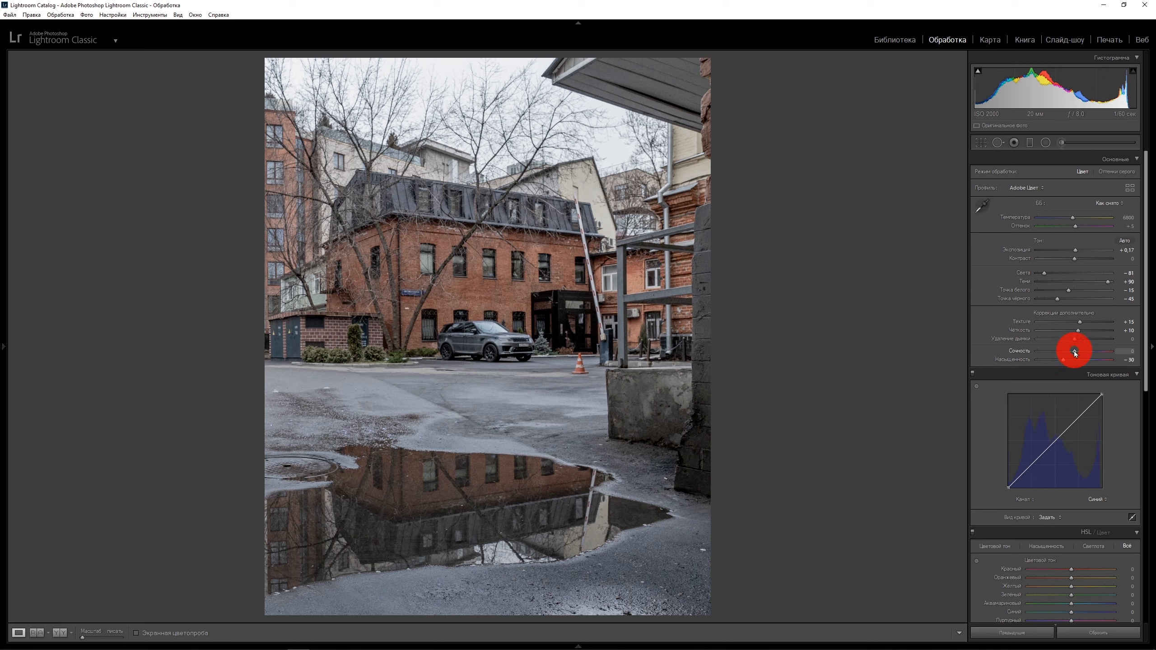
pyautogui.moveTo(1075, 351); pyautogui.dragTo(1091, 349)
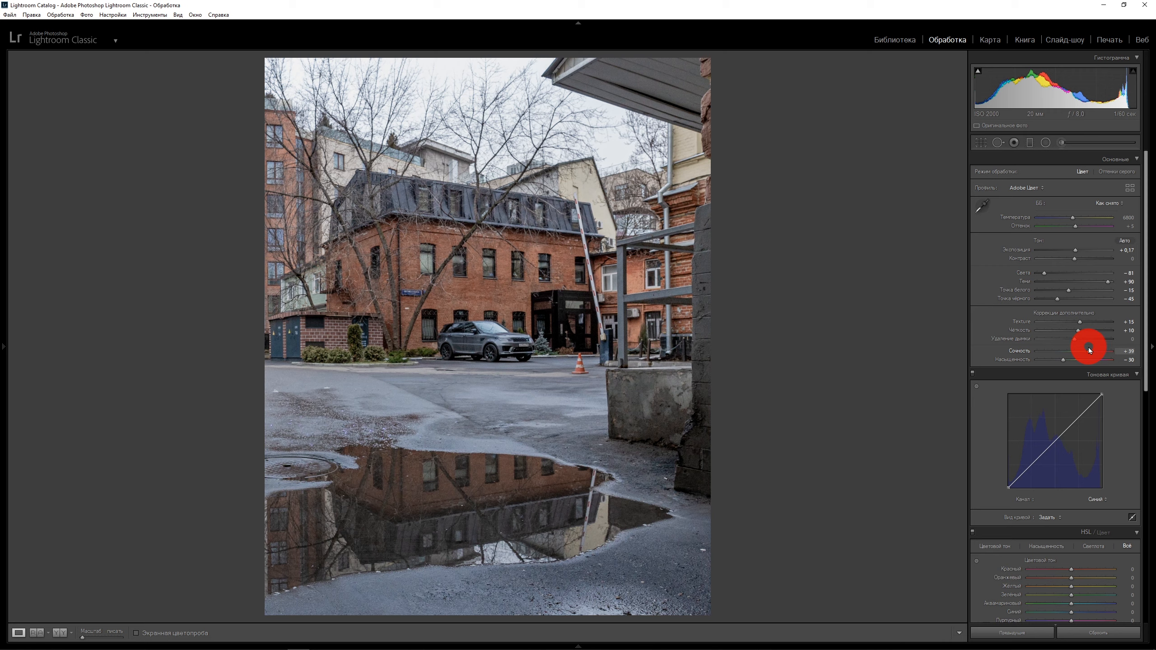
pyautogui.moveTo(1089, 350); pyautogui.dragTo(1091, 349)
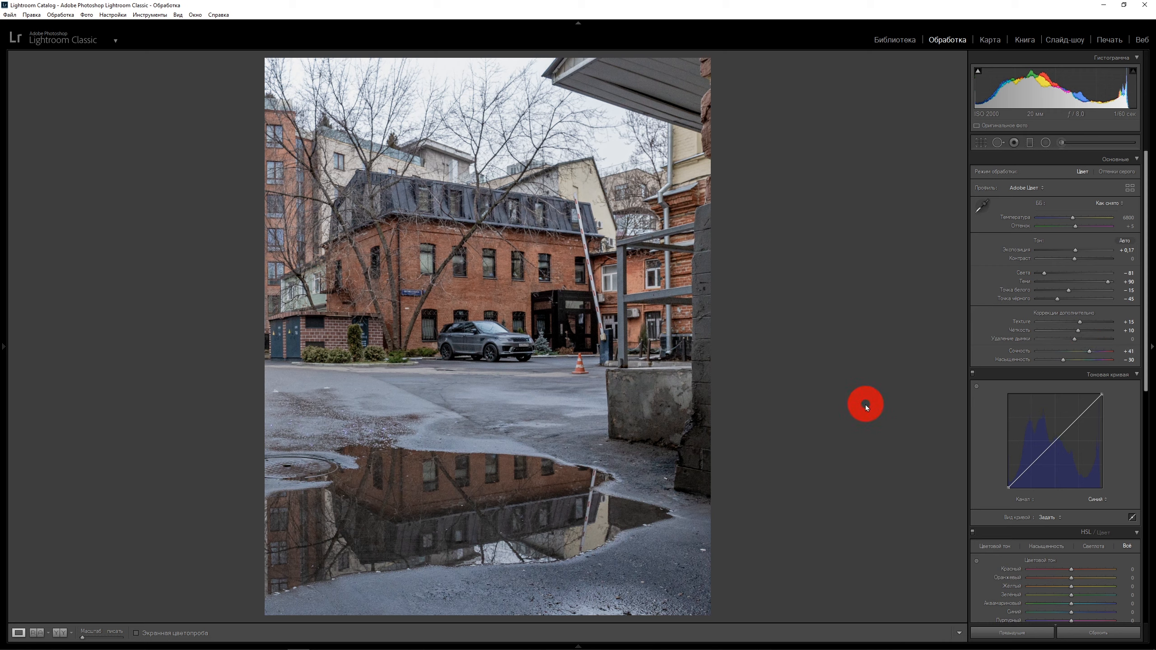
# - Anchor the midpoint of the RGB tone curve and pull the quarter-tone shadow point slightly down
pyautogui.click(1136, 159)
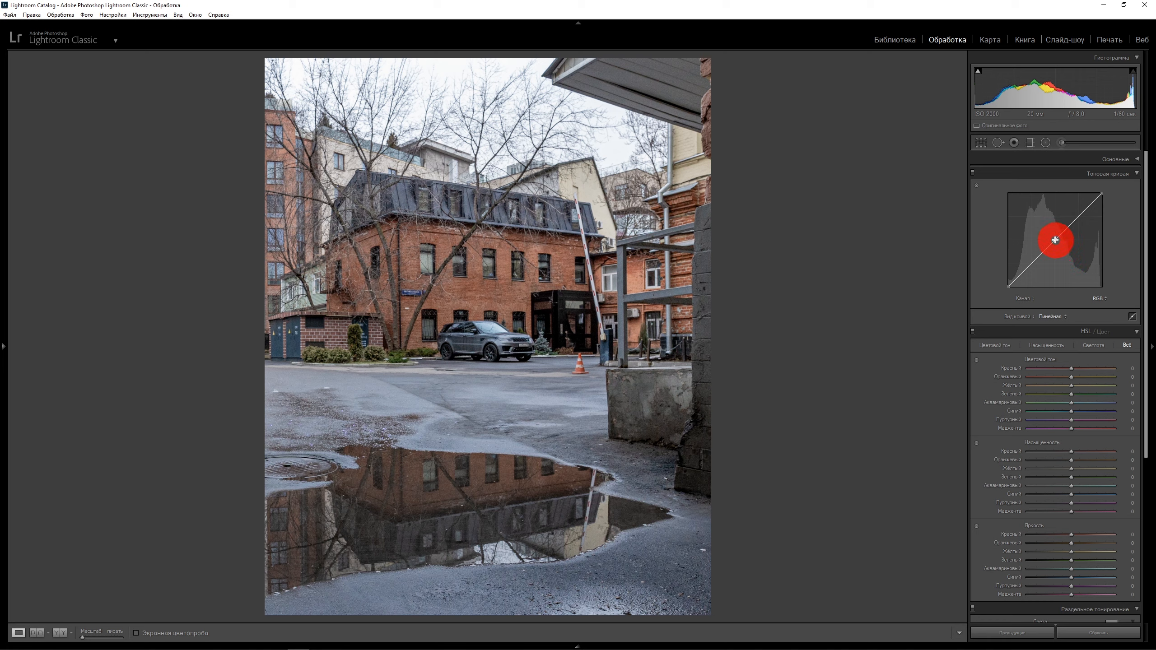
pyautogui.click(1055, 240)
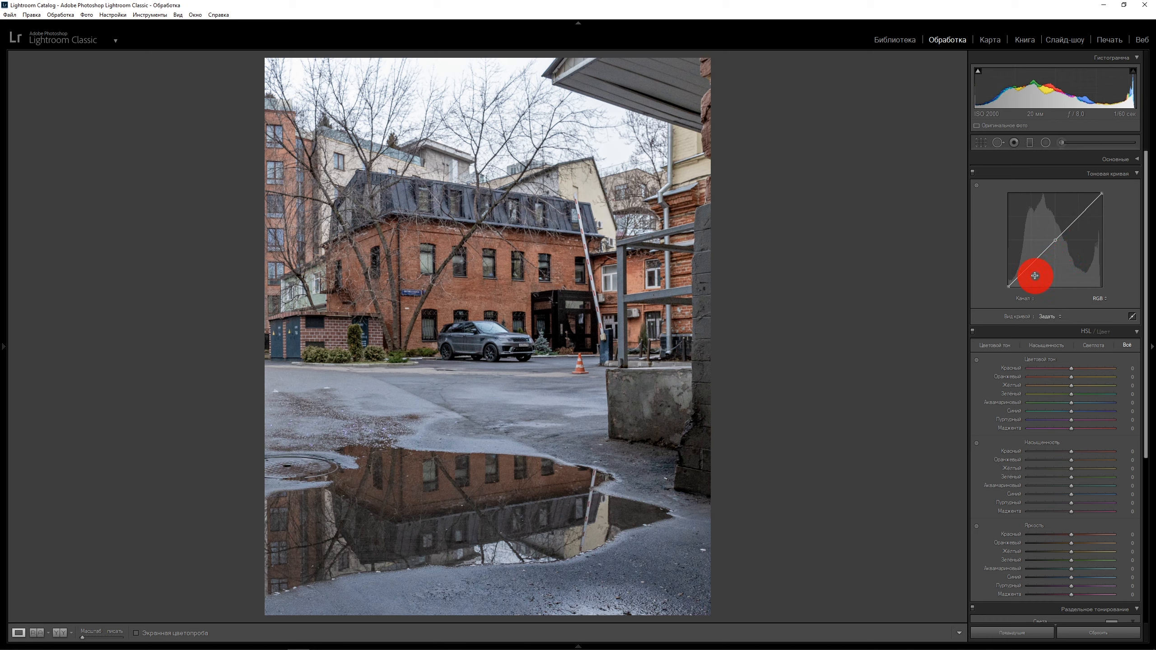
pyautogui.moveTo(1031, 266); pyautogui.dragTo(1031, 272)
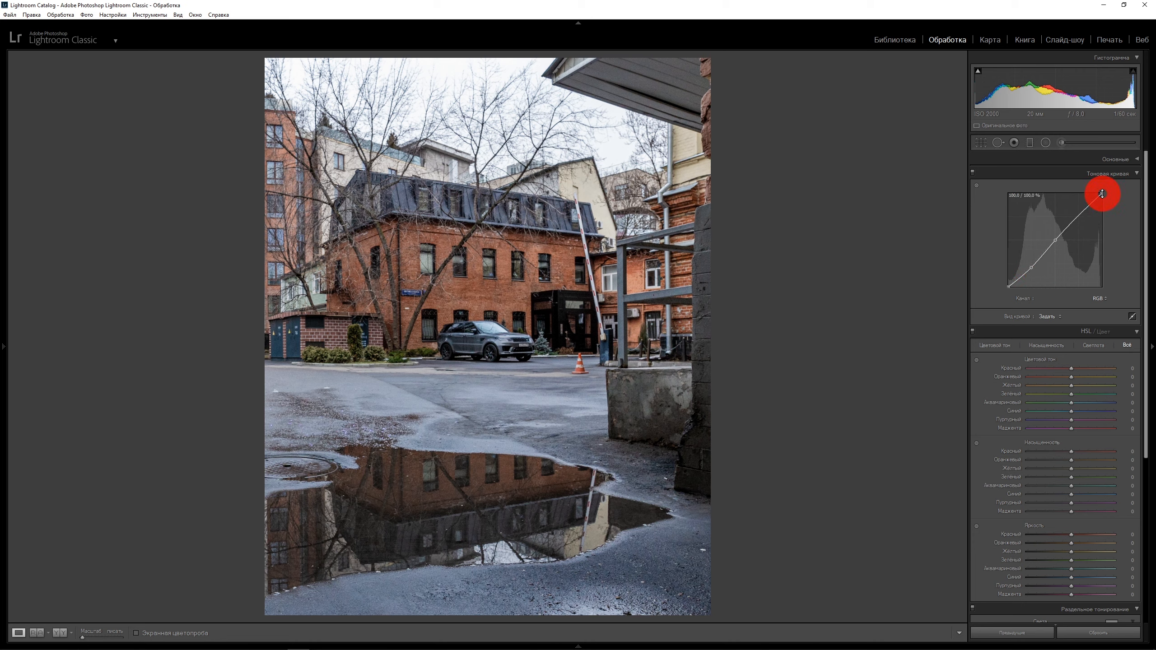
# - Fade the RGB tone curve by lowering its white point and lifting its black point, with an added upper point raised for highlight contrast
pyautogui.moveTo(1102, 194); pyautogui.dragTo(1104, 204)
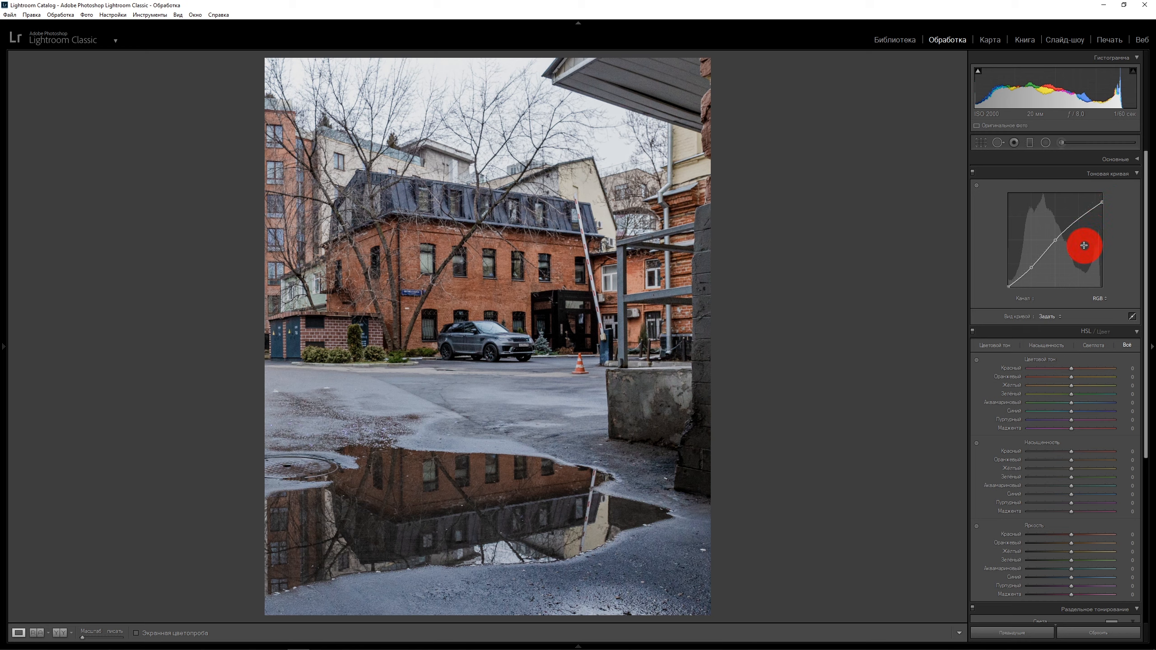
pyautogui.click(1080, 220)
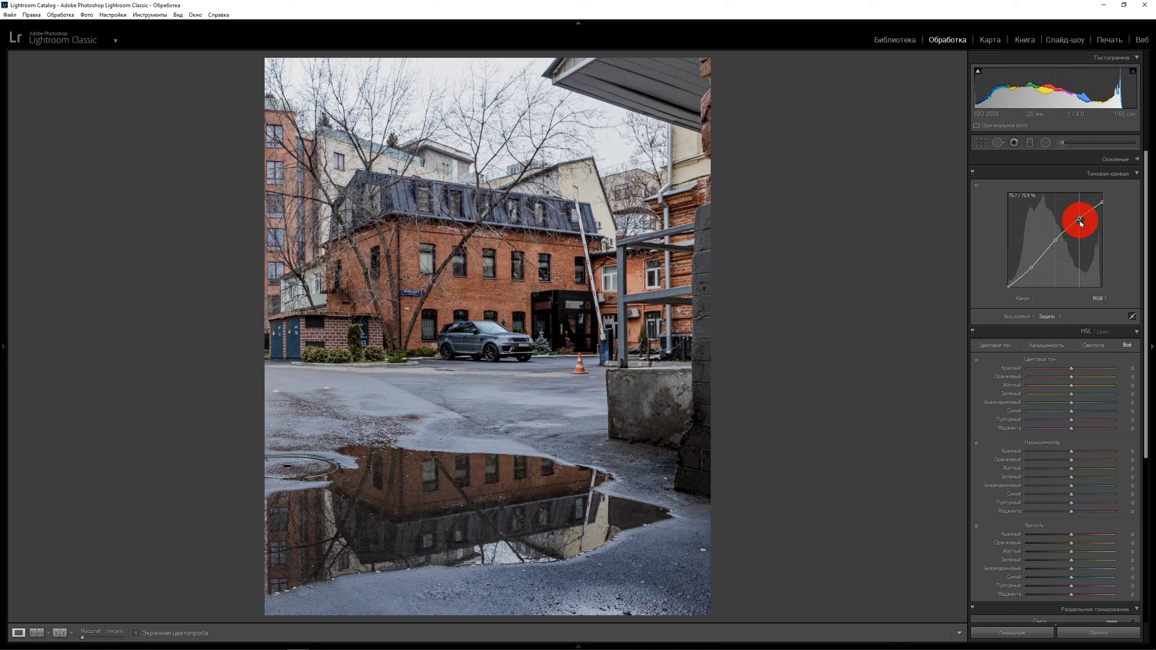
pyautogui.moveTo(1081, 223)
pyautogui.mouseDown()
pyautogui.moveTo(1079, 202)
pyautogui.moveTo(1084, 248)
pyautogui.moveTo(1087, 222)
pyautogui.mouseUp()
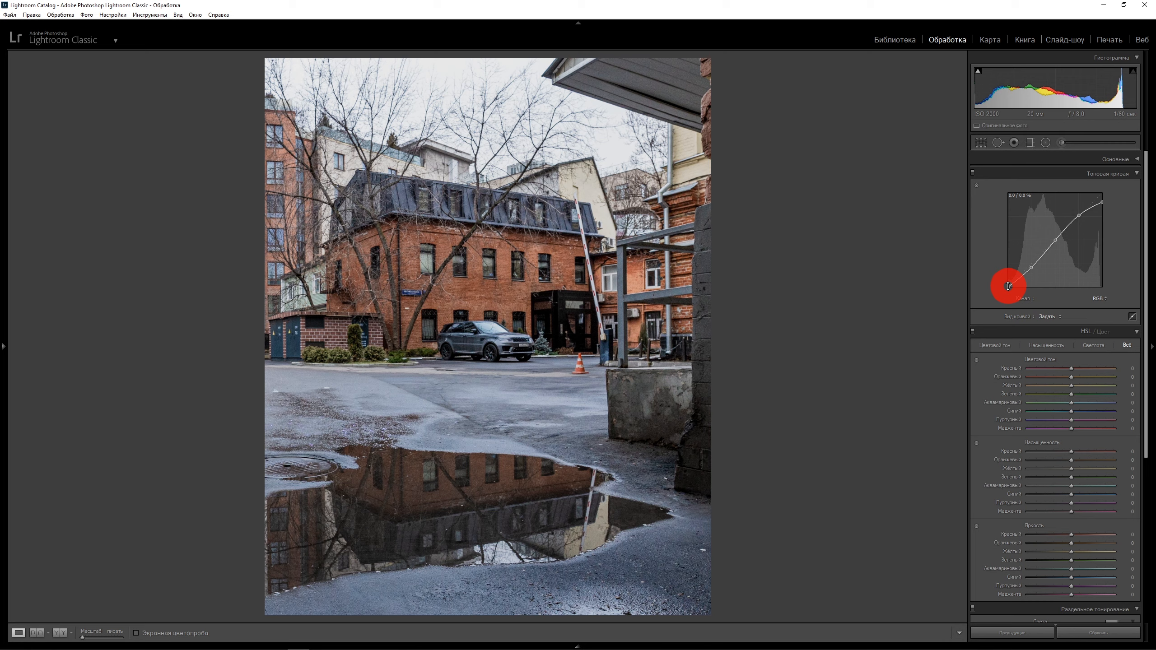
pyautogui.moveTo(1008, 286); pyautogui.dragTo(1007, 280)
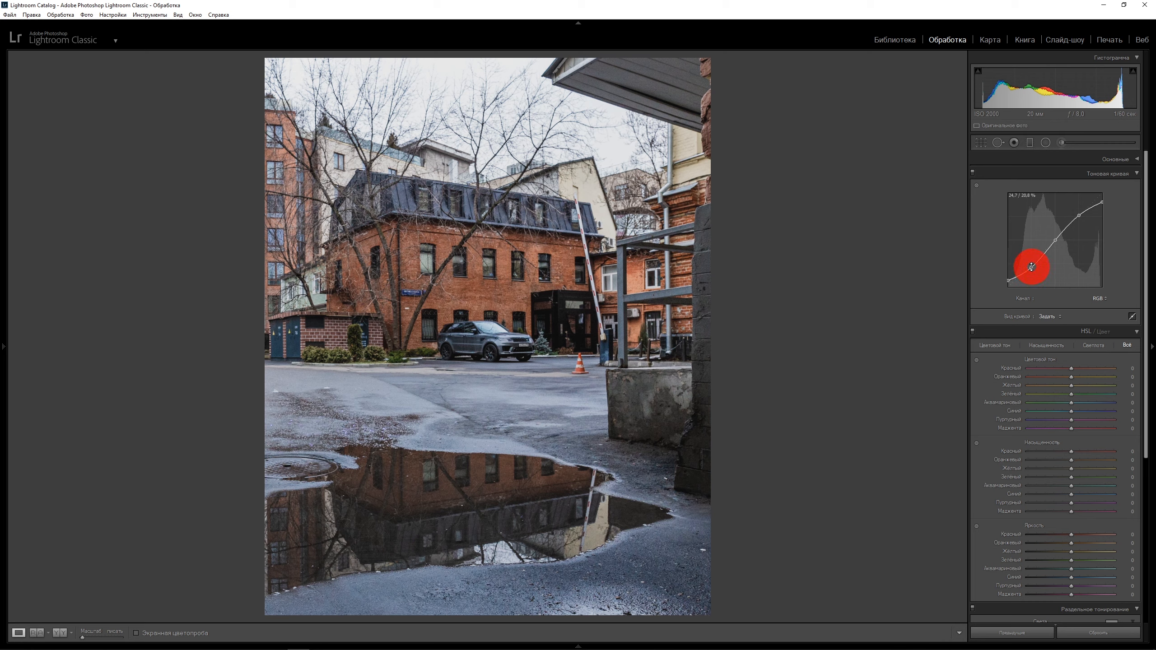
pyautogui.moveTo(1032, 267); pyautogui.dragTo(1032, 266)
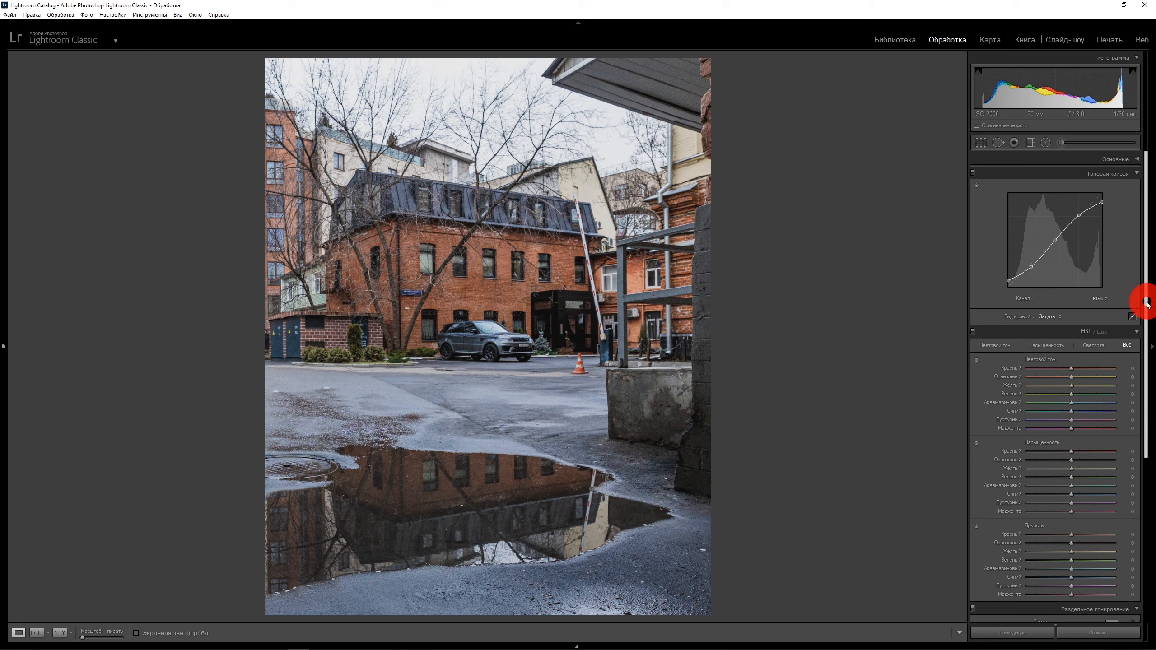
# - Switch to Photoshop to consult the Itten colour wheel before shifting the photo's hues
pyautogui.moveTo(1148, 305); pyautogui.dragTo(1147, 405)
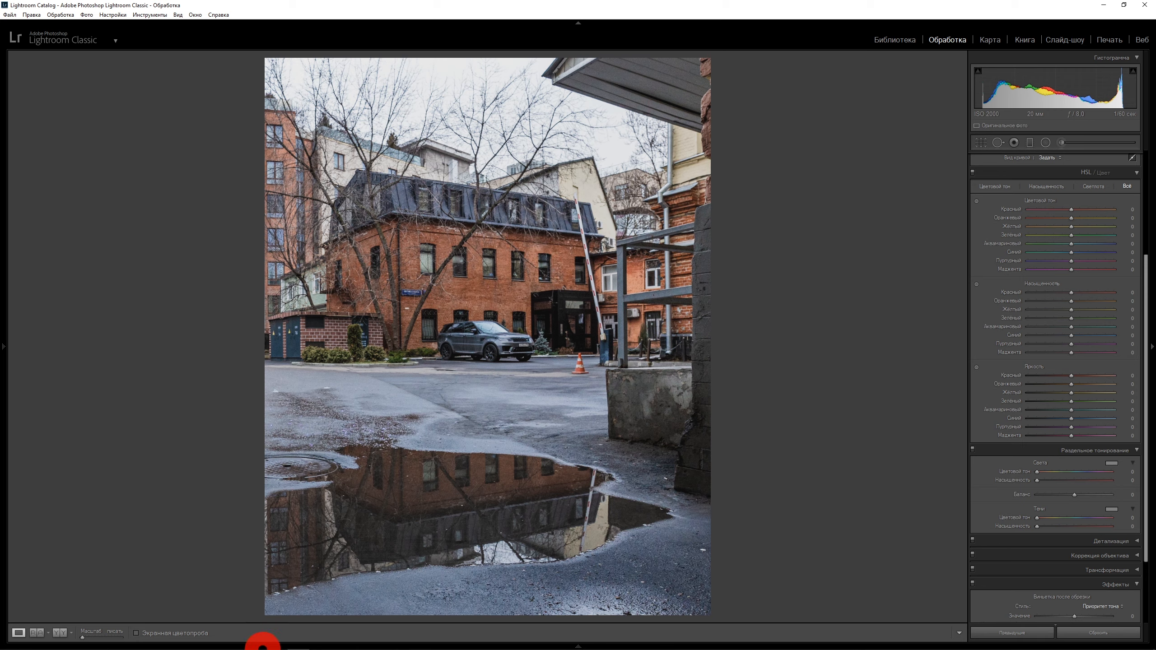
pyautogui.moveTo(262, 642)
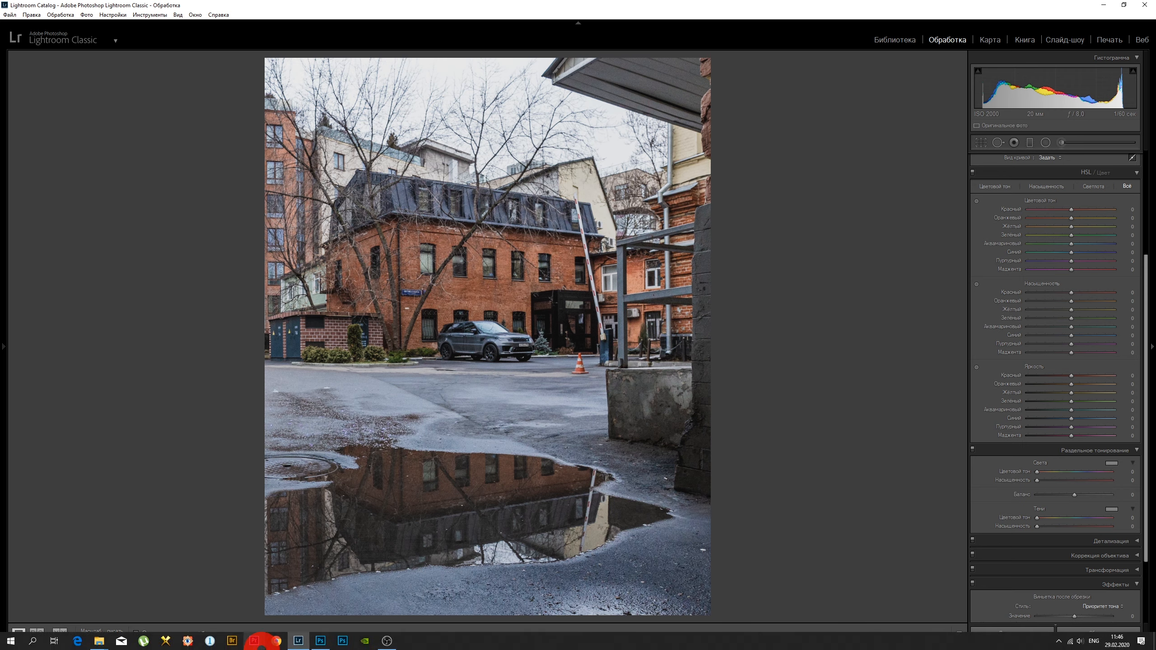
pyautogui.click(320, 642)
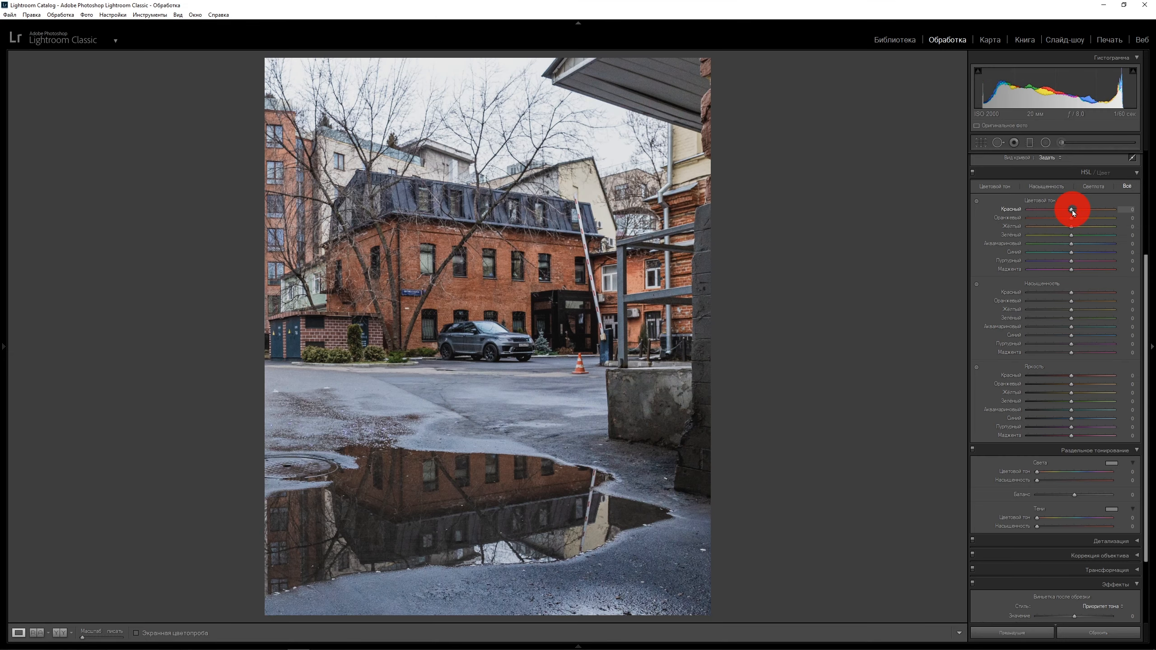
# - In Lightroom's HSL hue adjustments, set red to +30 and orange to −15
pyautogui.moveTo(1072, 212); pyautogui.dragTo(1084, 212)
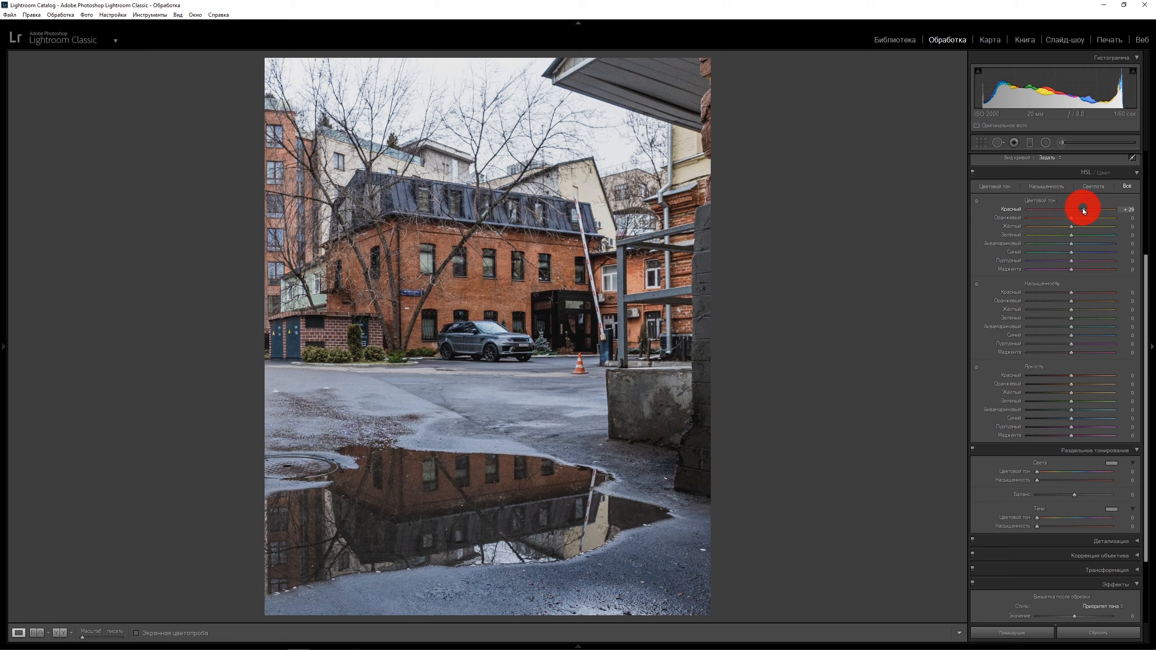
pyautogui.click(1073, 219)
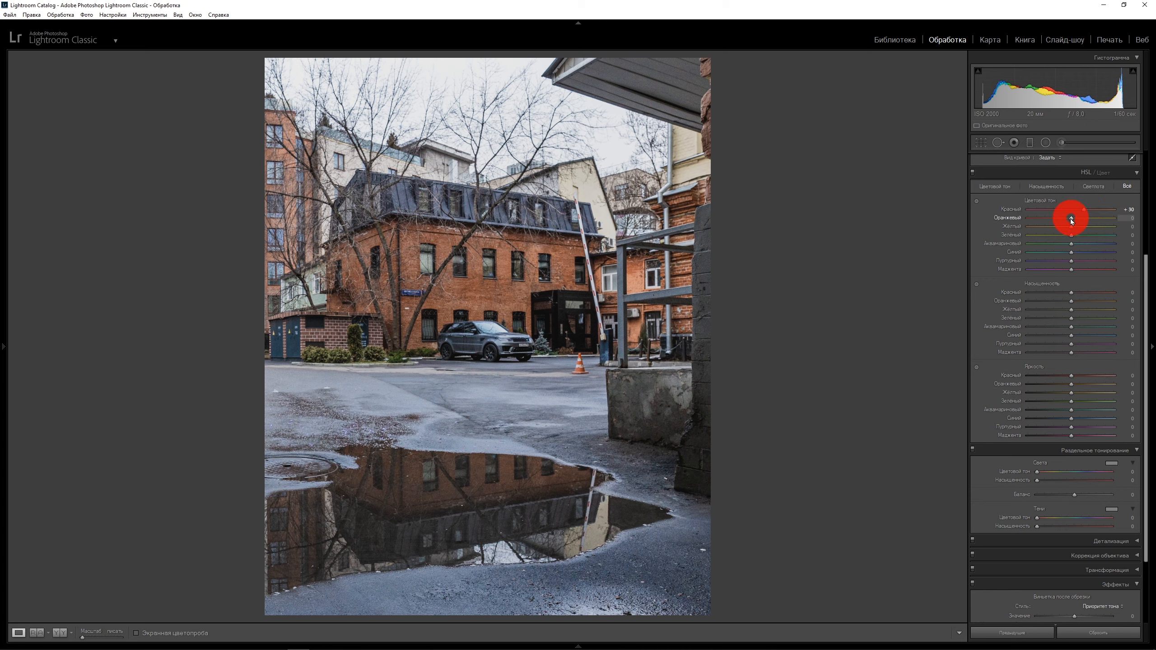
pyautogui.moveTo(1073, 221); pyautogui.dragTo(1069, 220)
# - Shift the yellow hue to −45, checking the cream building wall up close
pyautogui.moveTo(1067, 221)
pyautogui.mouseDown()
pyautogui.moveTo(1049, 228)
pyautogui.moveTo(1085, 226)
pyautogui.moveTo(1049, 226)
pyautogui.mouseUp()
pyautogui.click(1073, 230)
pyautogui.click(596, 195)
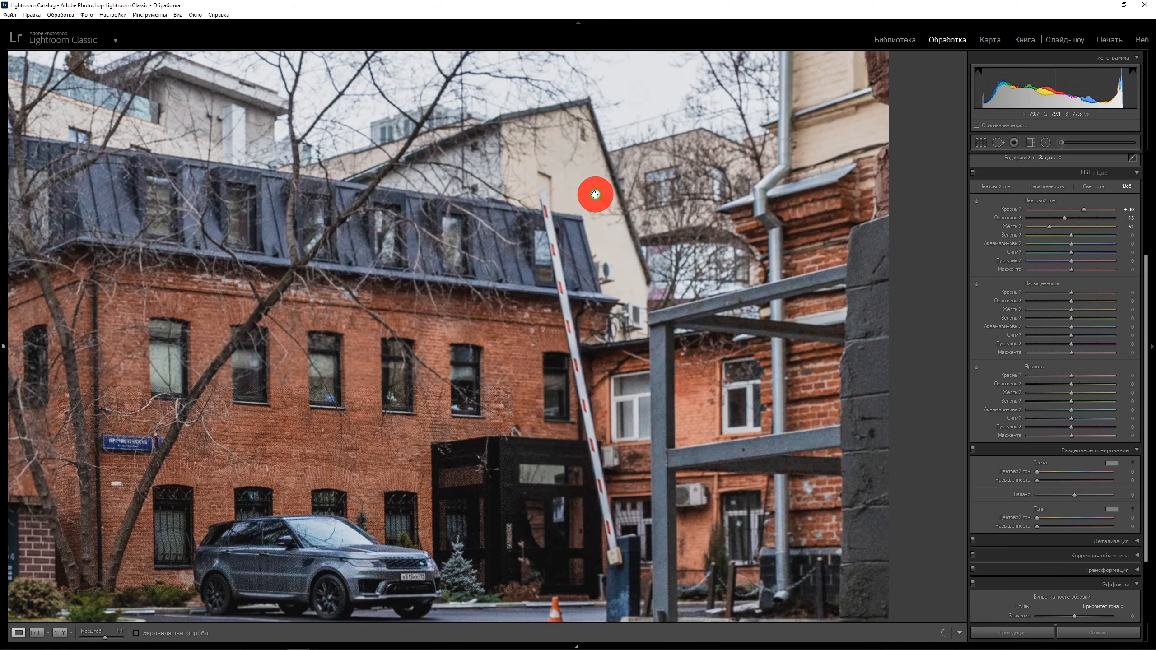
pyautogui.click(609, 209)
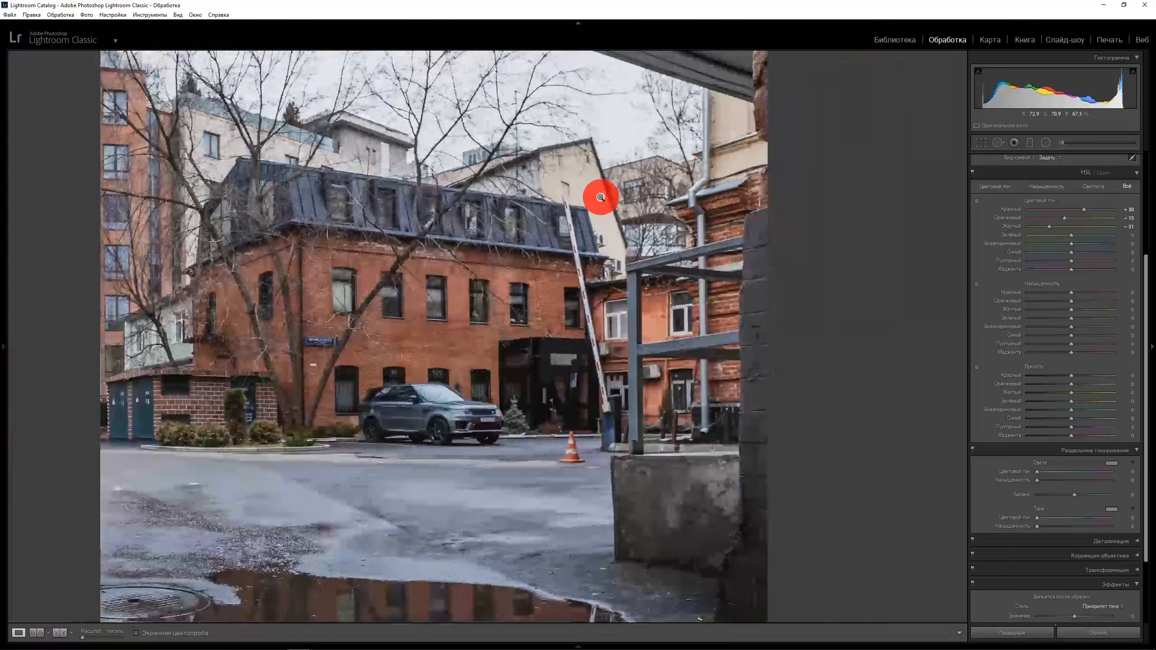
pyautogui.click(599, 188)
pyautogui.moveTo(1049, 226)
pyautogui.mouseDown()
pyautogui.moveTo(1098, 228)
pyautogui.moveTo(1052, 229)
pyautogui.mouseUp()
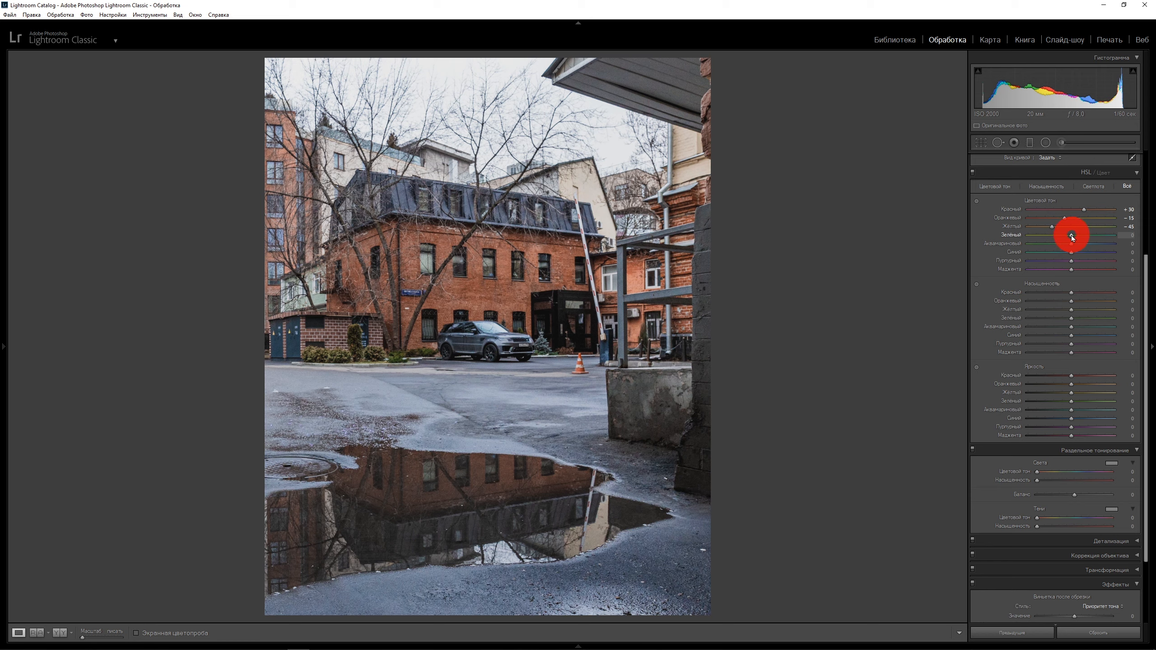
# - Try the green hue at +100 and settle it at −50
pyautogui.moveTo(1072, 236); pyautogui.dragTo(1121, 239)
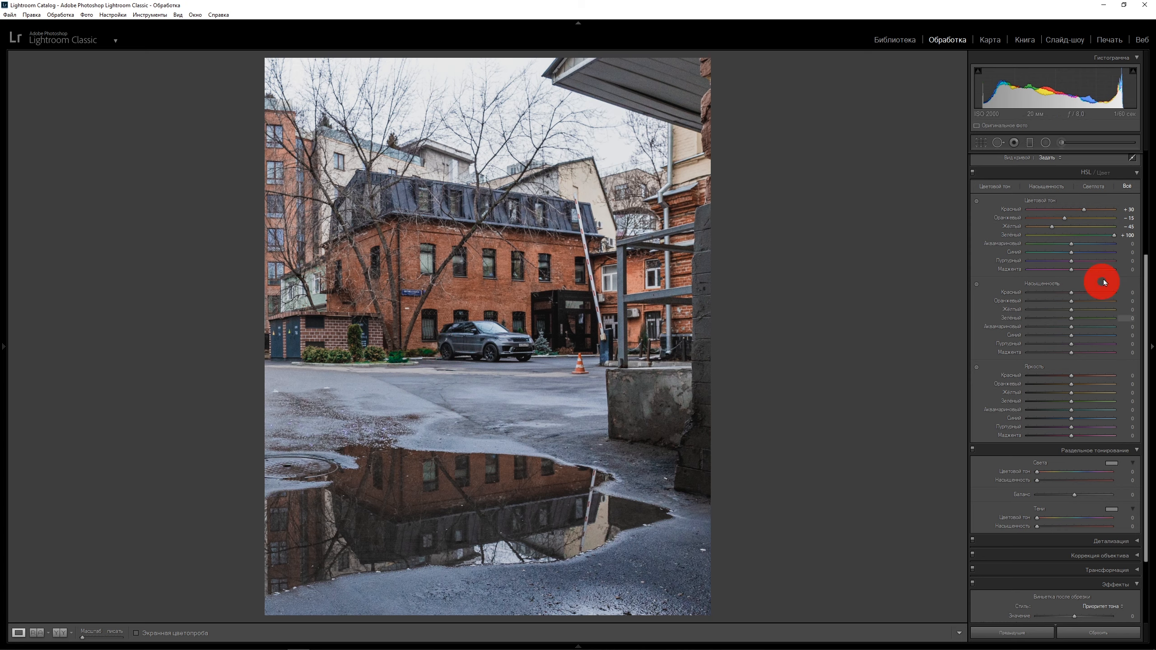
pyautogui.doubleClick(1102, 240)
pyautogui.moveTo(1101, 244); pyautogui.dragTo(1046, 236)
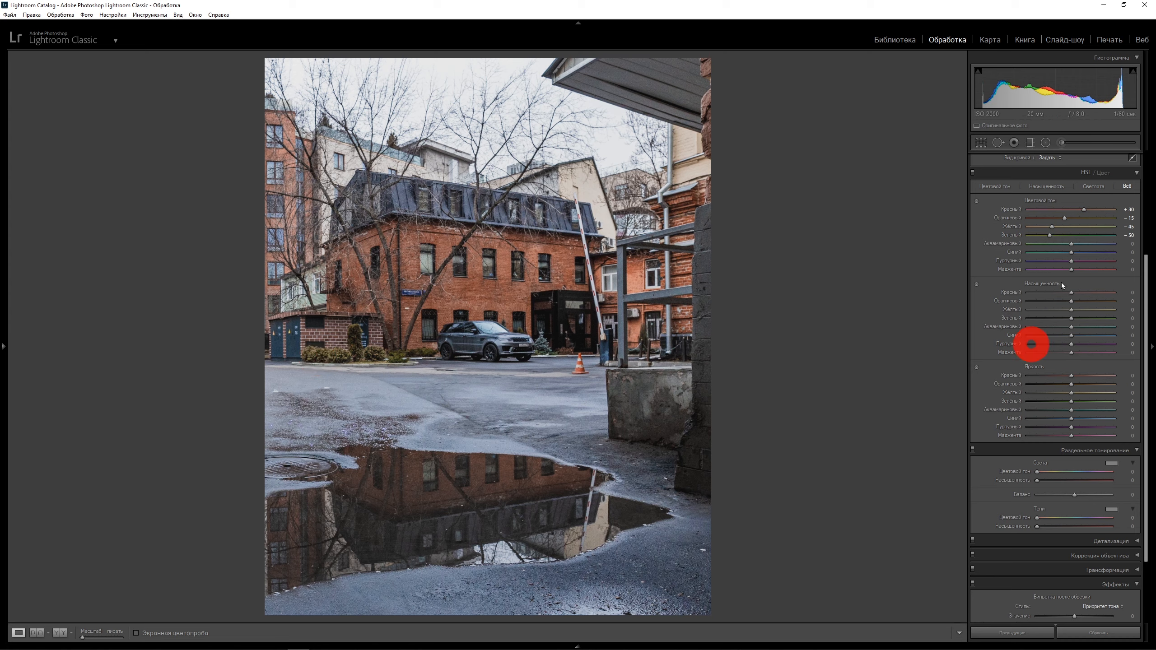
# - Set the aqua hue to +60 and the blue hue to −36, checking the car and building up close
pyautogui.click(407, 294)
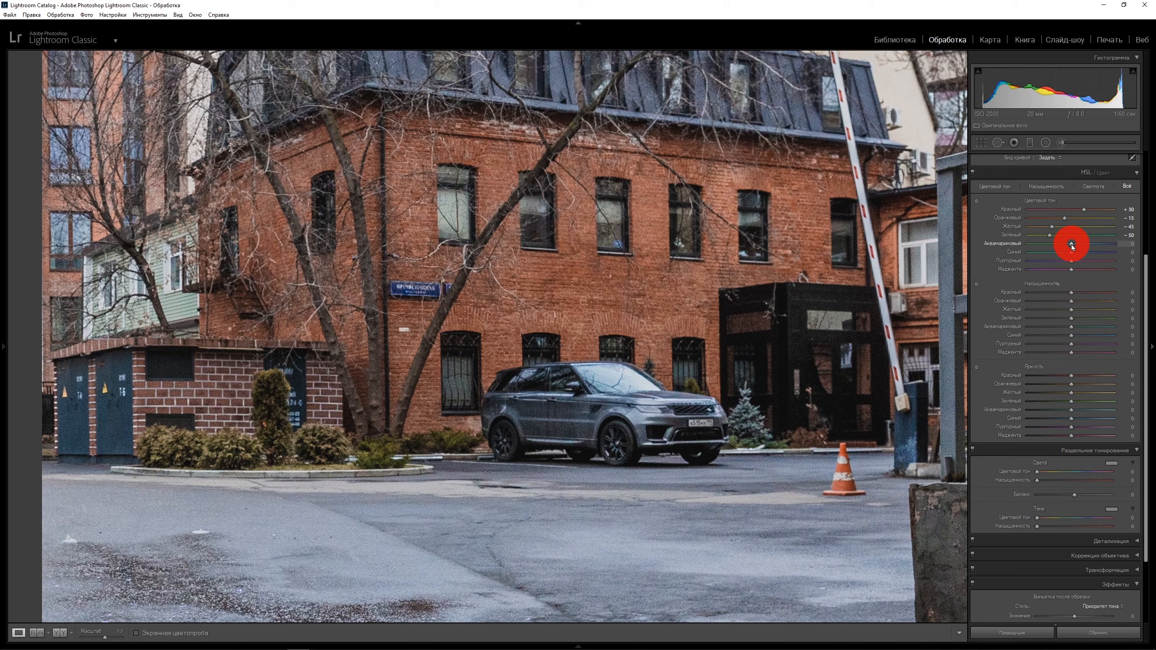
pyautogui.moveTo(1072, 247); pyautogui.dragTo(1098, 246)
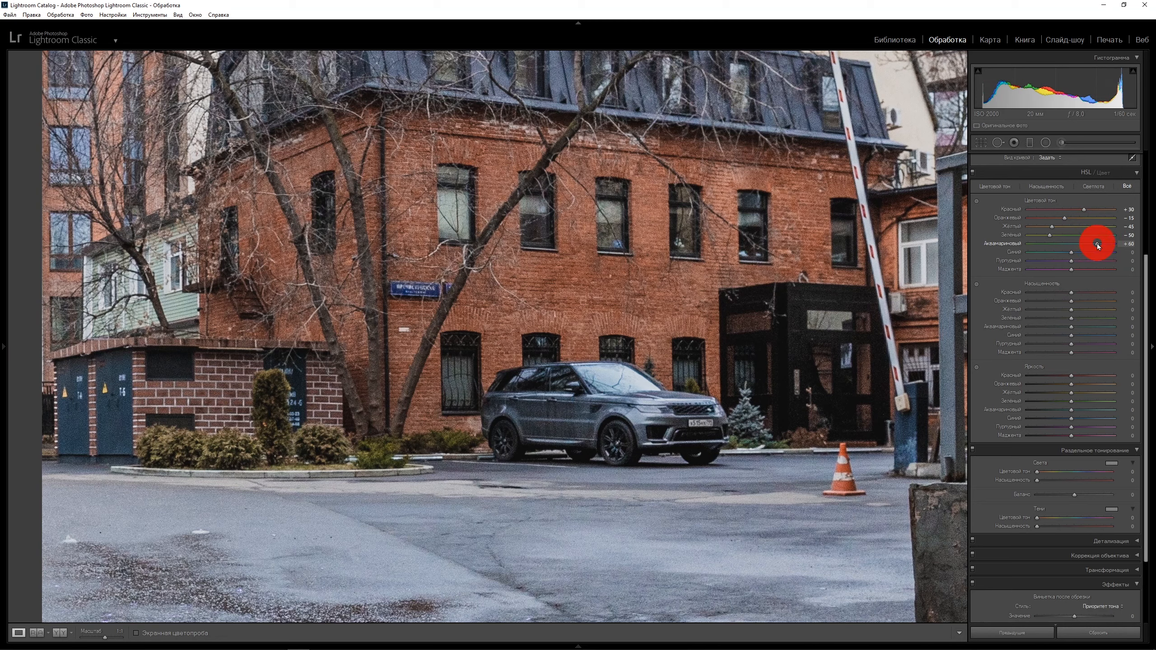
pyautogui.click(1073, 255)
pyautogui.moveTo(1072, 254)
pyautogui.mouseDown()
pyautogui.moveTo(1039, 254)
pyautogui.moveTo(1056, 254)
pyautogui.mouseUp()
pyautogui.click(877, 426)
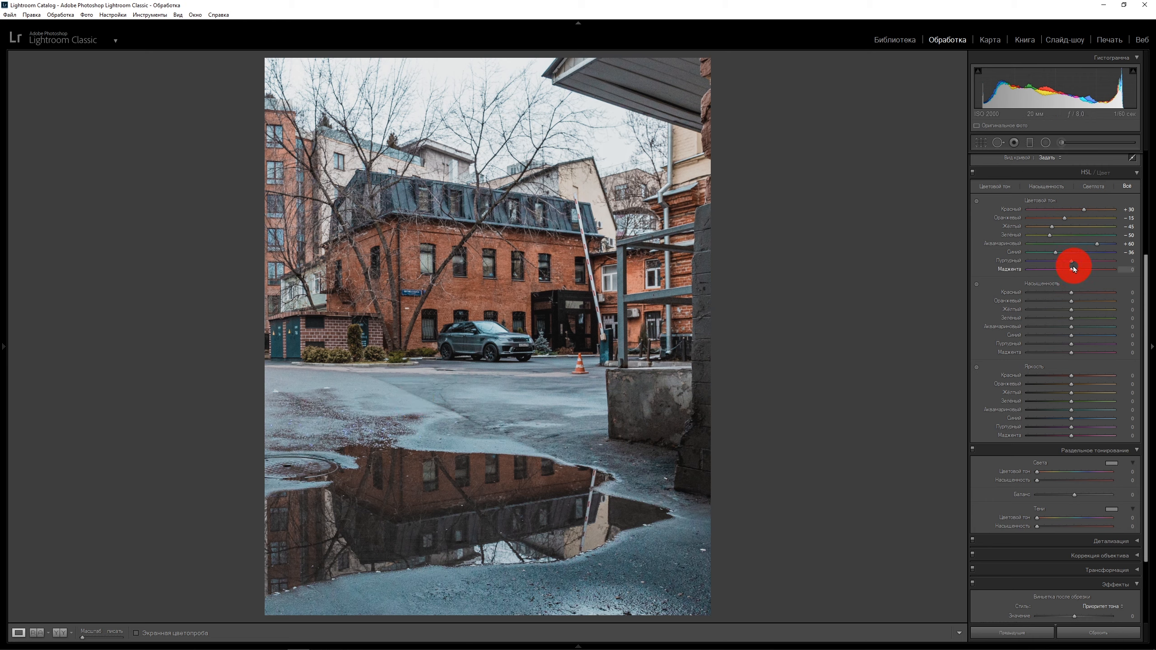
# - Set the purple hue to −50 and the magenta hue to +59 in the HSL adjustments
pyautogui.moveTo(1073, 264); pyautogui.dragTo(1052, 265)
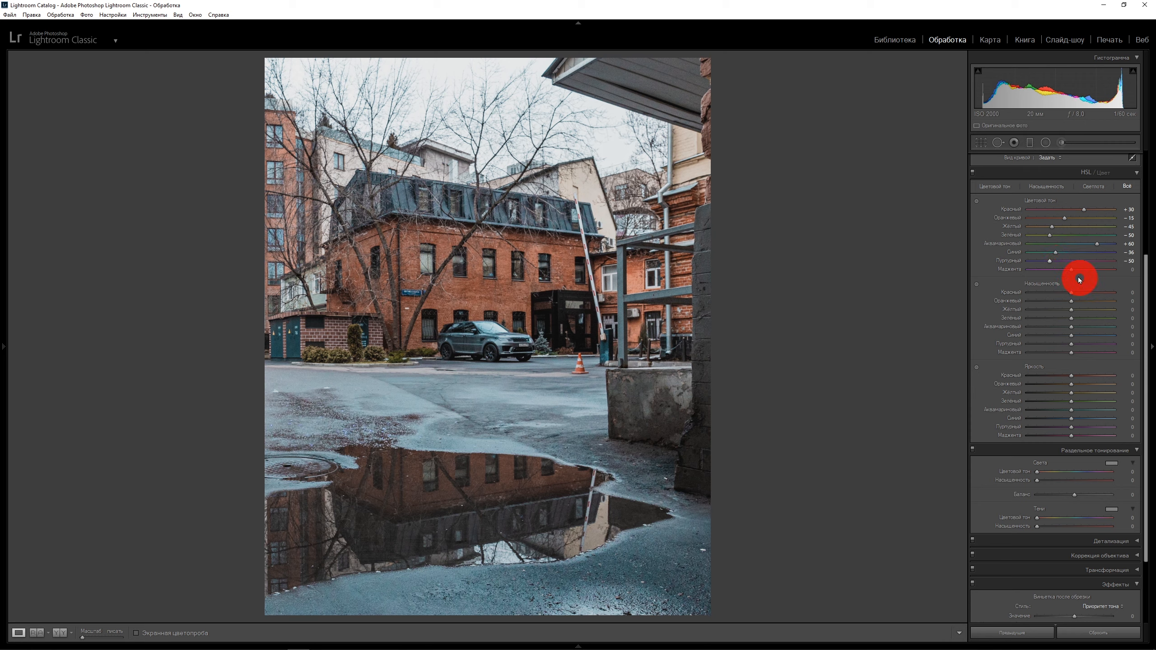
pyautogui.moveTo(1073, 272); pyautogui.dragTo(1100, 279)
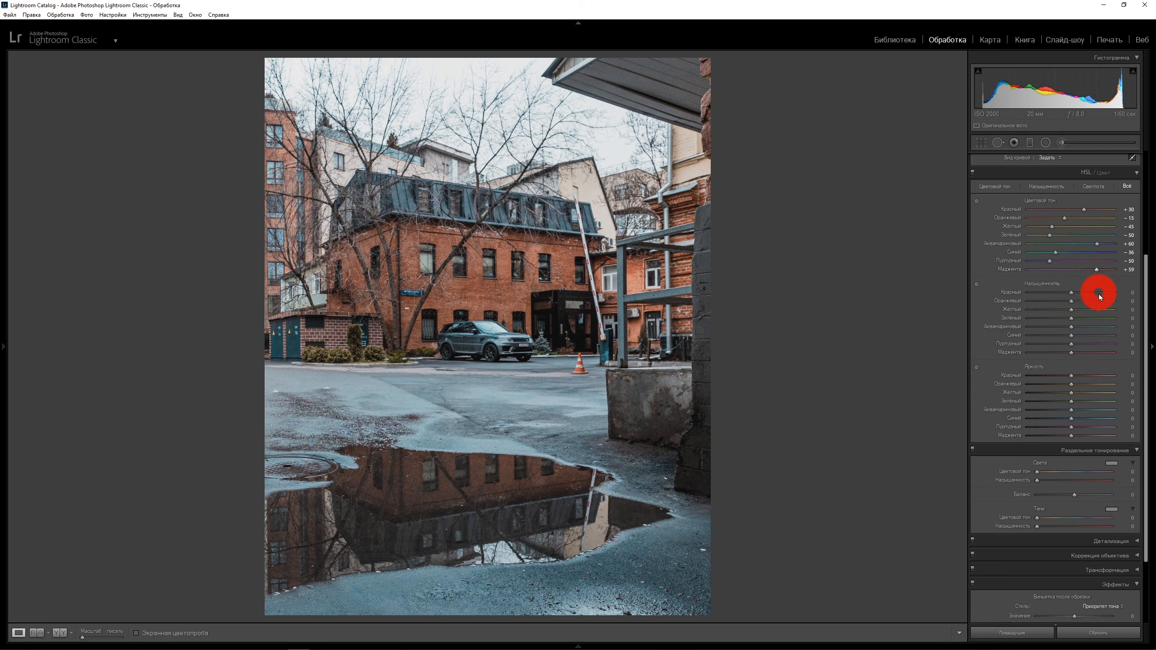
# - Set the HSL saturation of red to −10 and orange to +17, and try yellow at −100 before settling it at −70
pyautogui.click(1072, 294)
pyautogui.moveTo(1072, 295); pyautogui.dragTo(1039, 317)
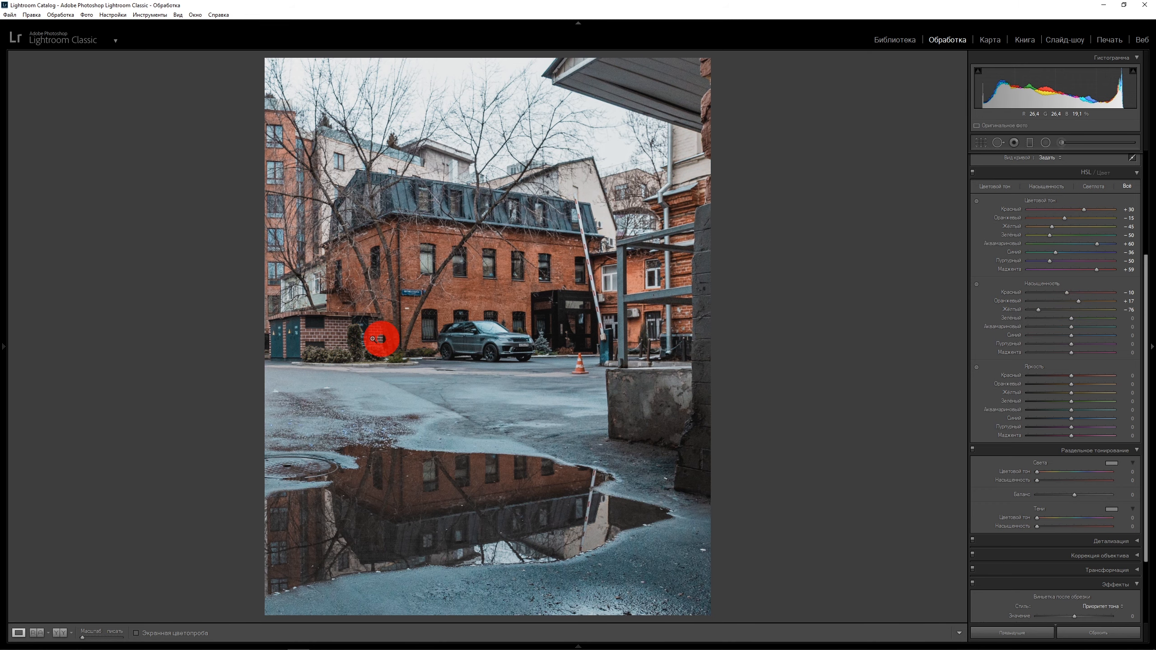
pyautogui.moveTo(1038, 310); pyautogui.dragTo(1021, 314)
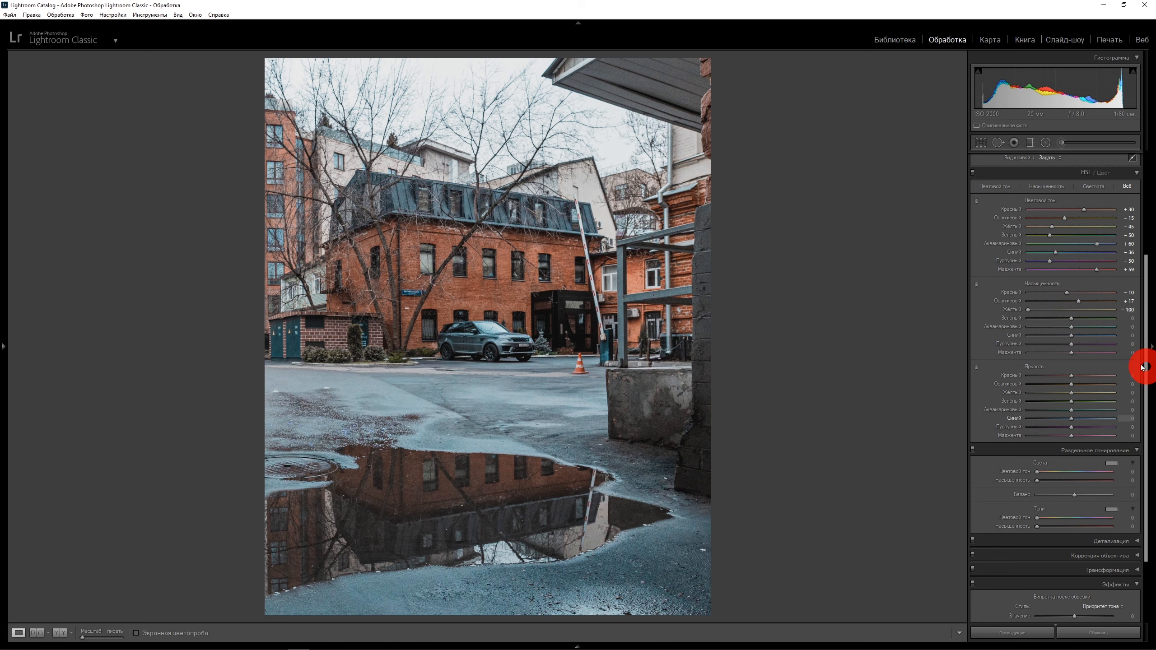
pyautogui.moveTo(1027, 309); pyautogui.dragTo(1043, 310)
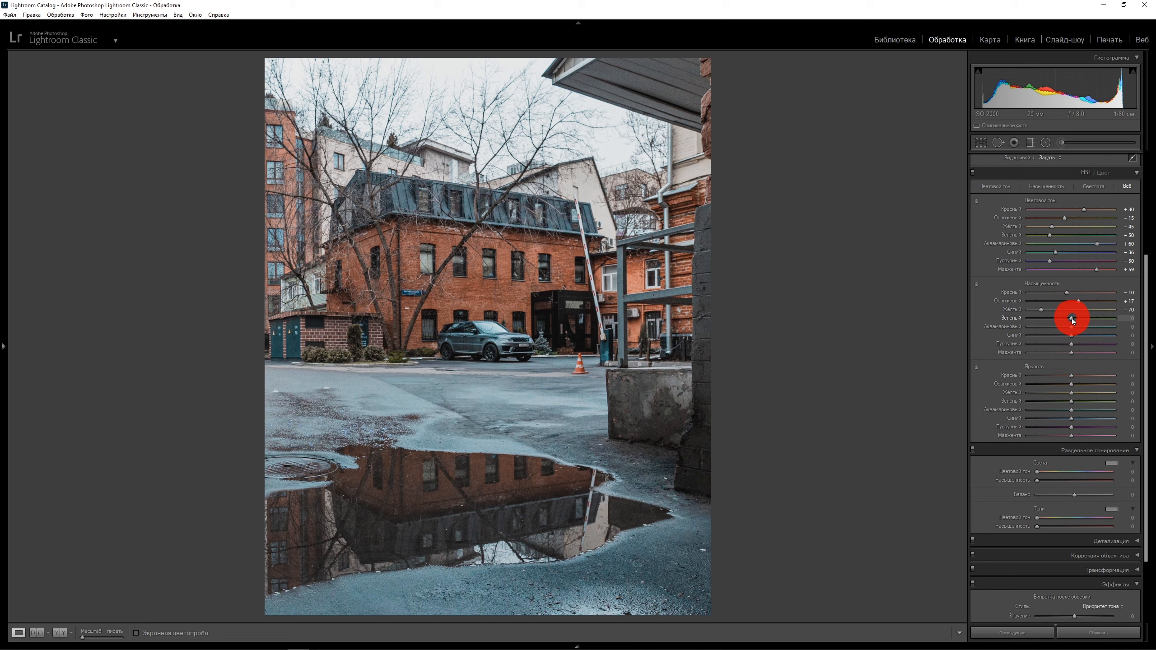
# - Set the green saturation to −57 and check the roofs and building walls up close
pyautogui.moveTo(1072, 318); pyautogui.dragTo(1046, 315)
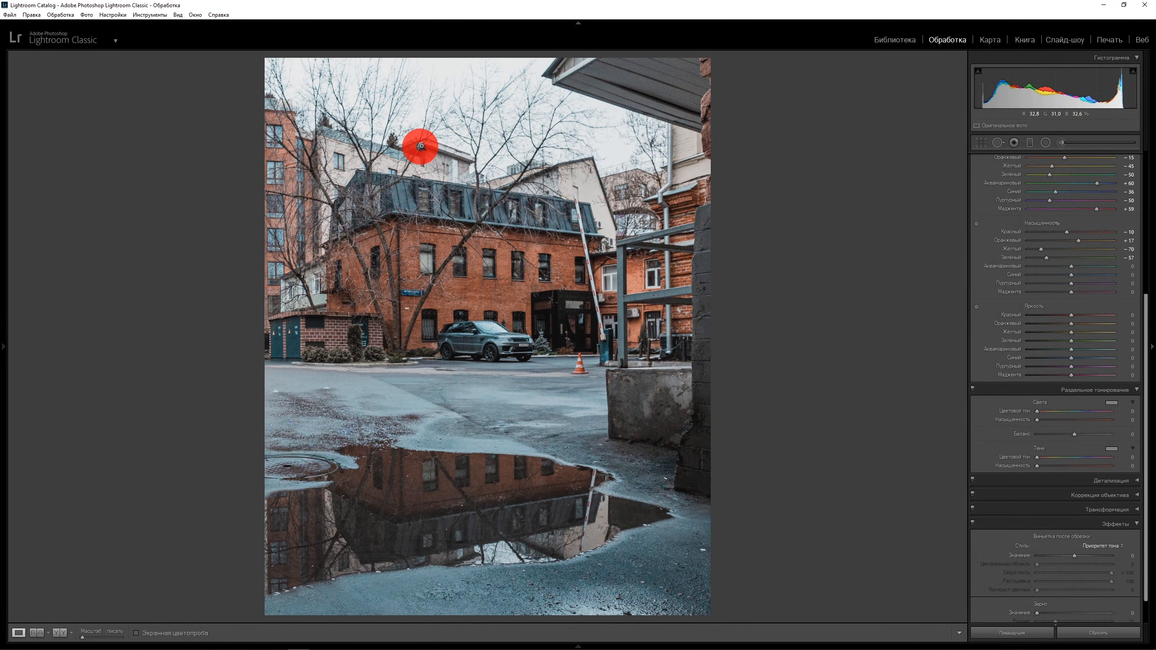
pyautogui.click(509, 146)
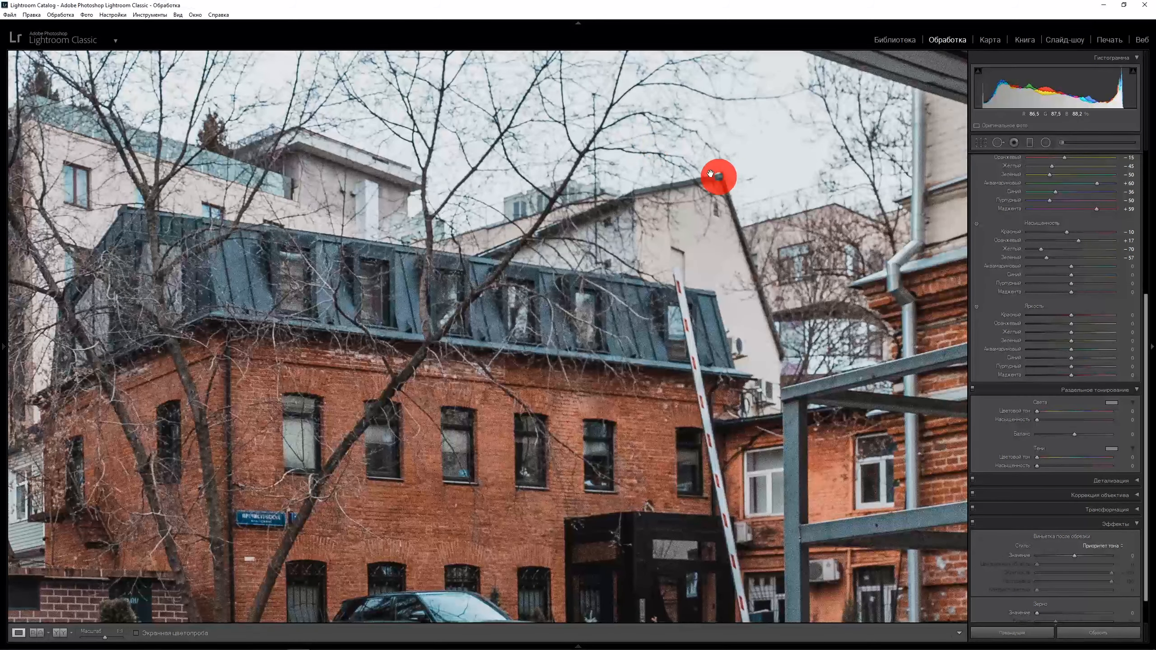
pyautogui.click(601, 159)
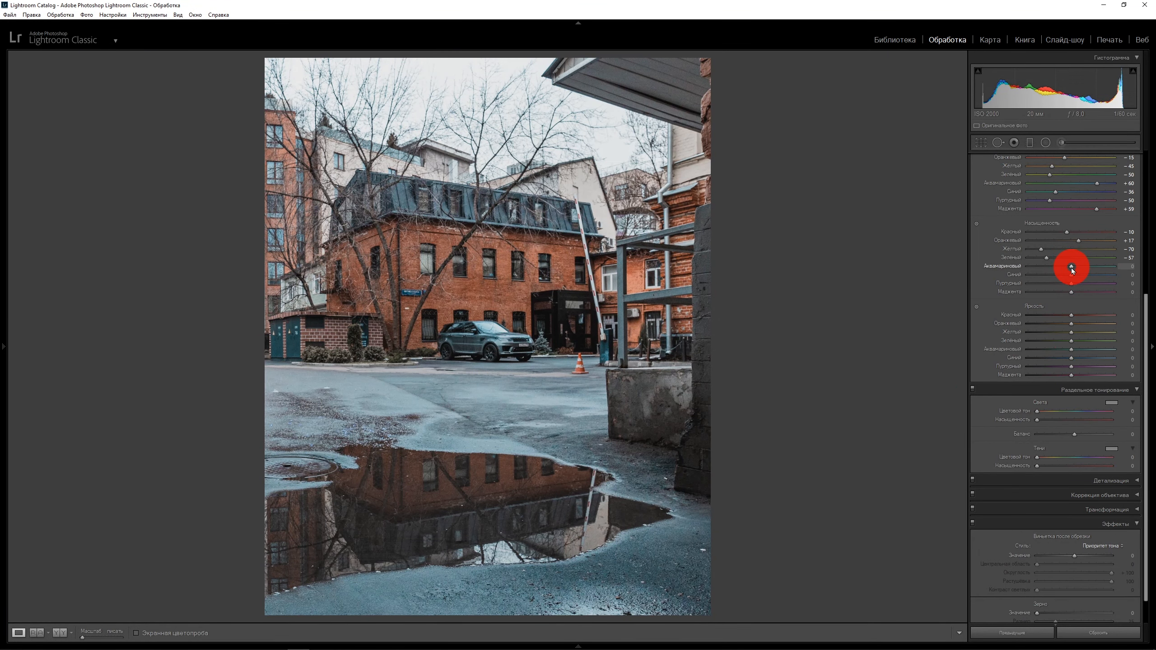
# - Set the aqua, blue, purple and magenta saturation to −100 each
pyautogui.moveTo(1072, 270); pyautogui.dragTo(950, 266)
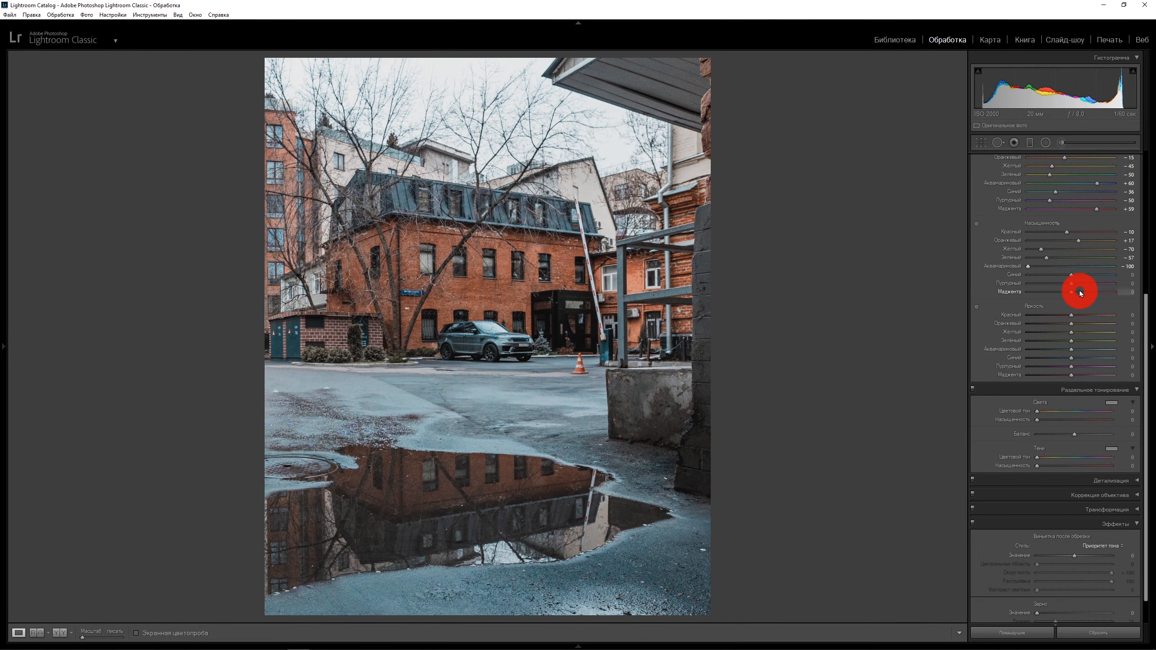
pyautogui.moveTo(1072, 276); pyautogui.dragTo(934, 282)
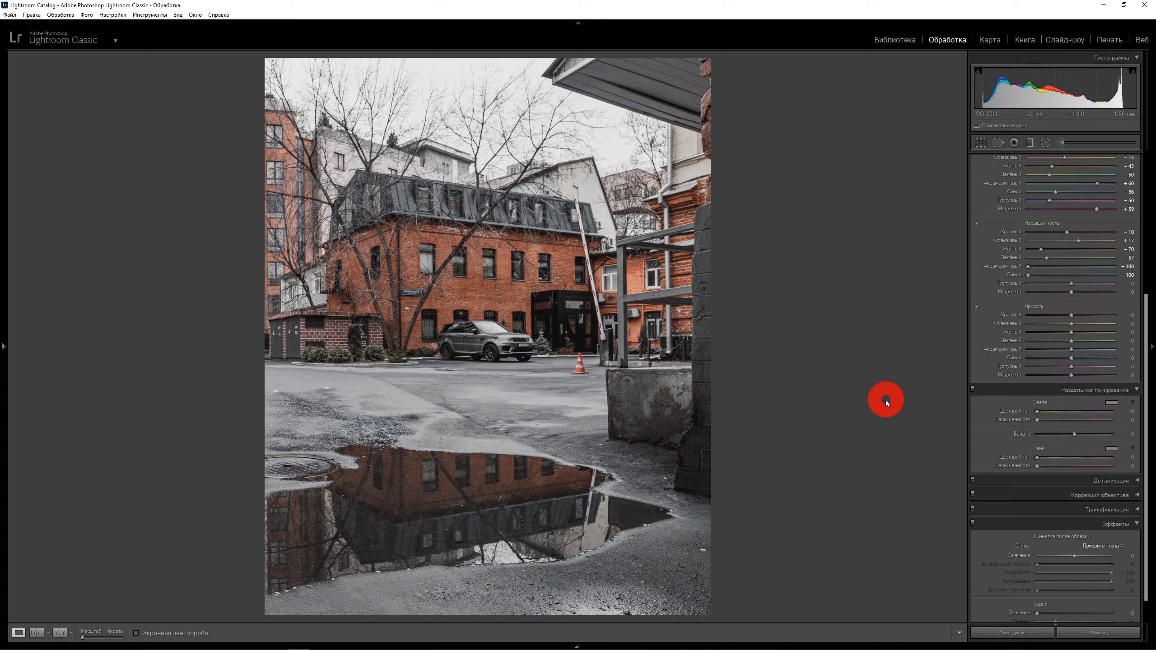
pyautogui.moveTo(1071, 284); pyautogui.dragTo(957, 286)
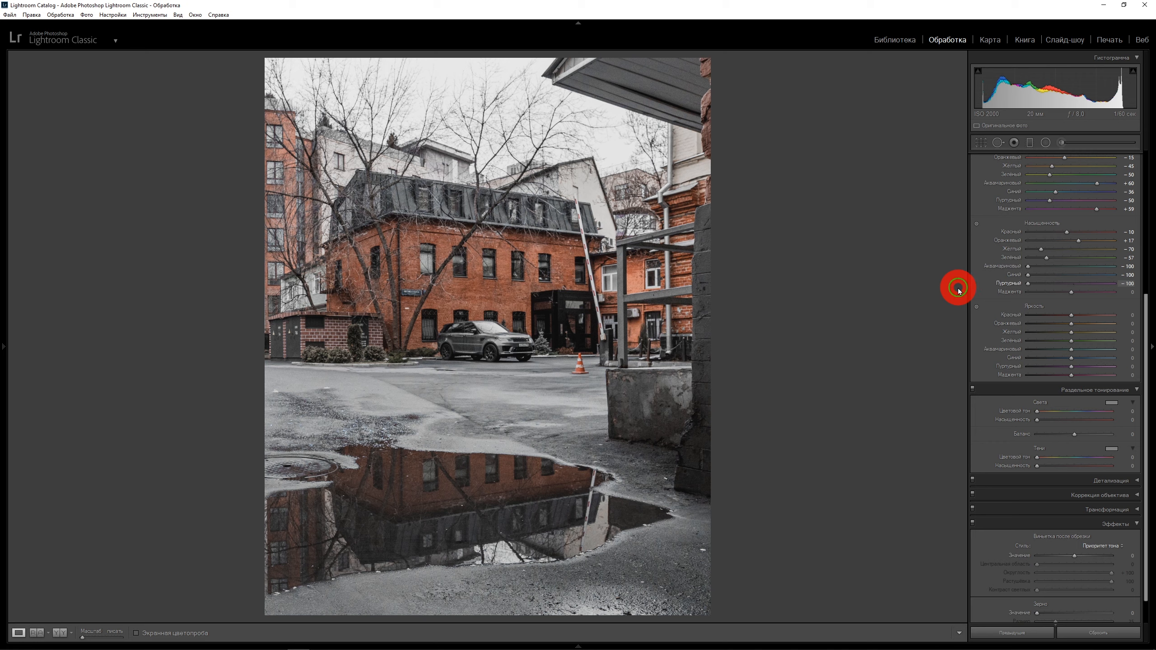
pyautogui.moveTo(1072, 292); pyautogui.dragTo(980, 299)
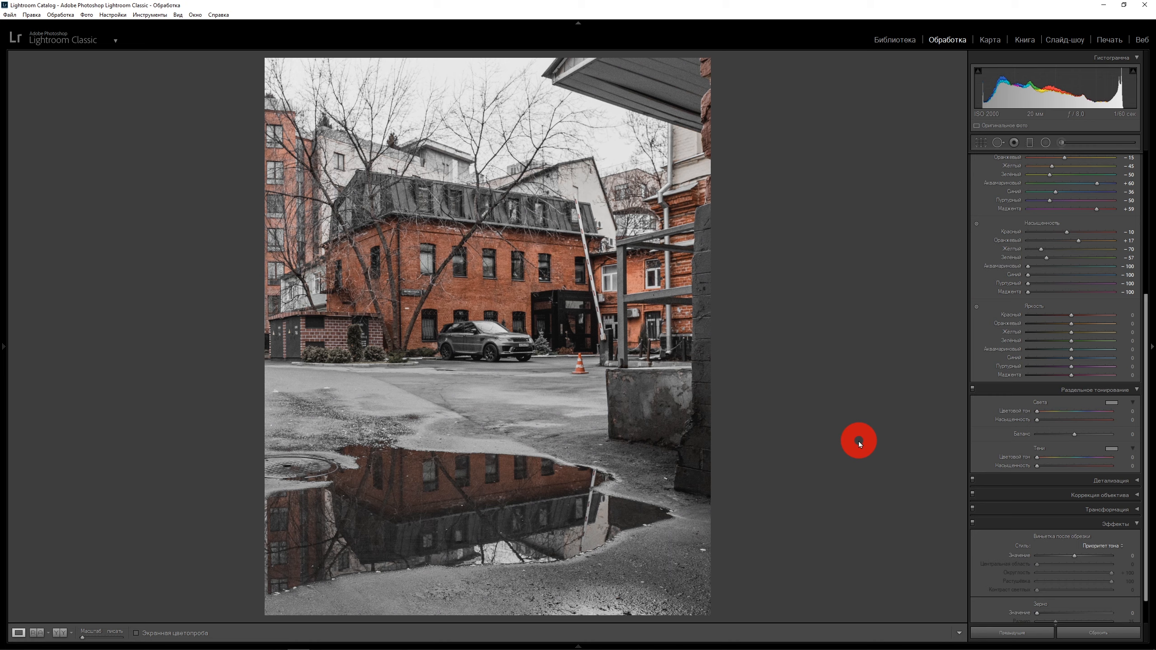
# - Switch the tone curve to the red channel
pyautogui.moveTo(1145, 369); pyautogui.dragTo(1145, 220)
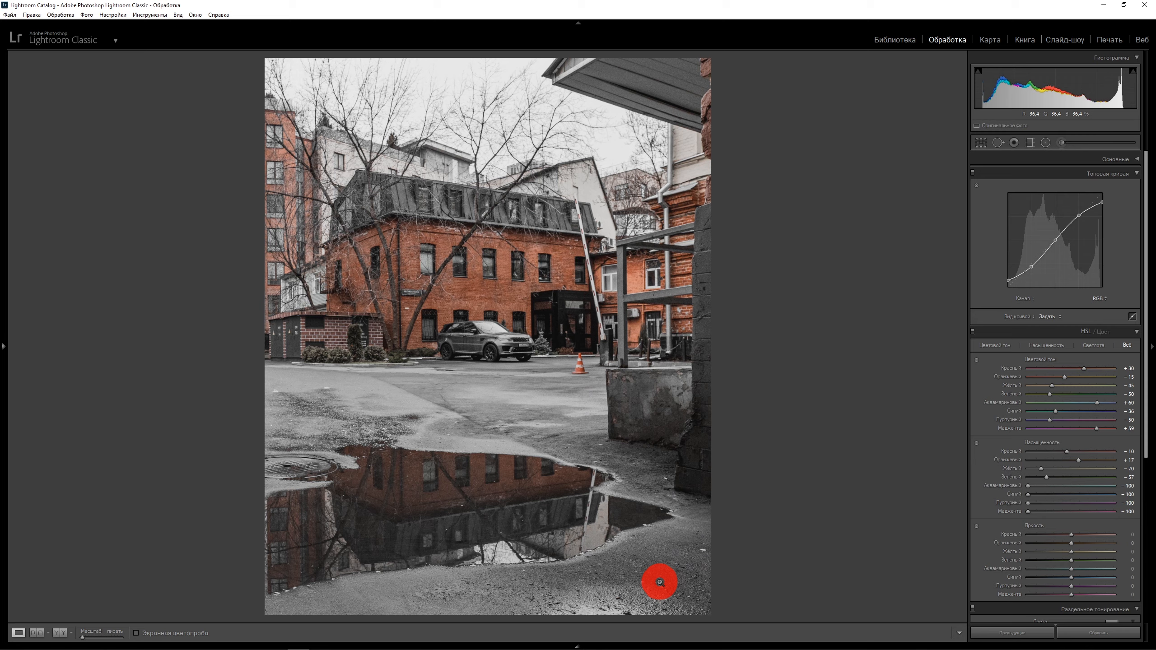
pyautogui.click(321, 644)
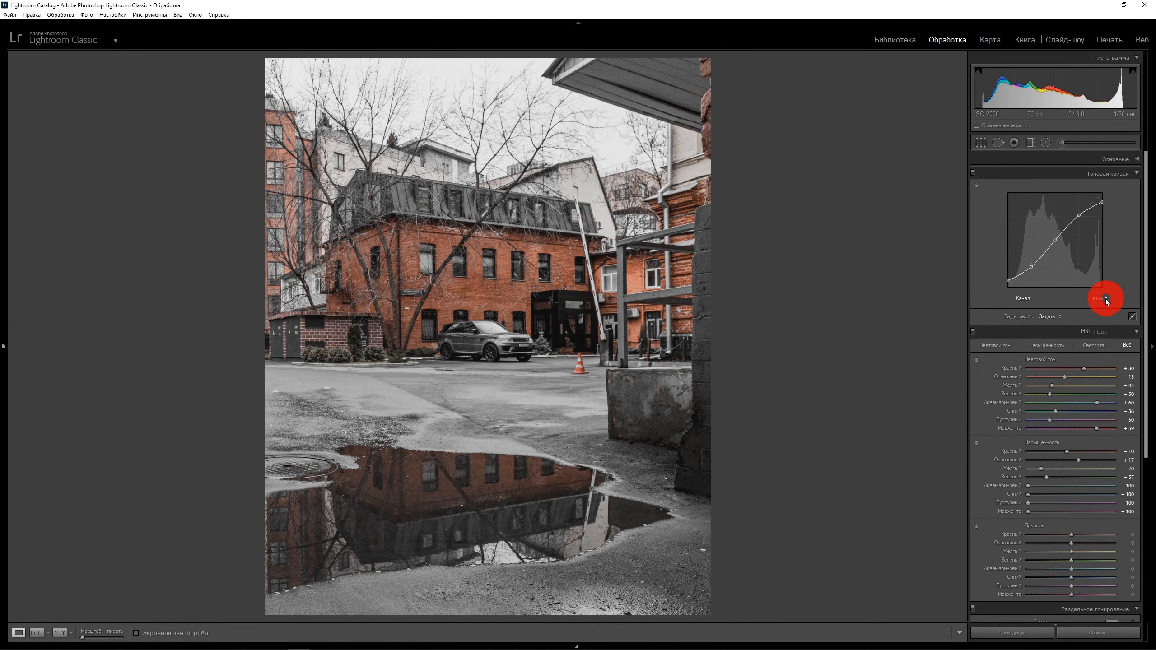
pyautogui.click(1106, 300)
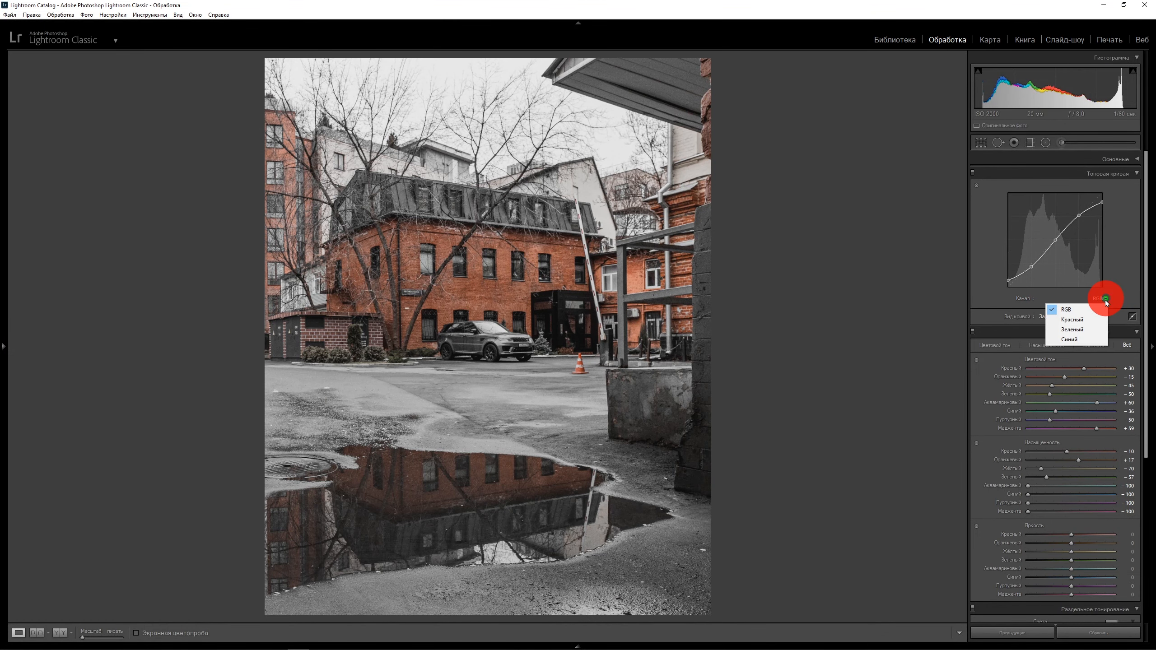
pyautogui.click(1081, 316)
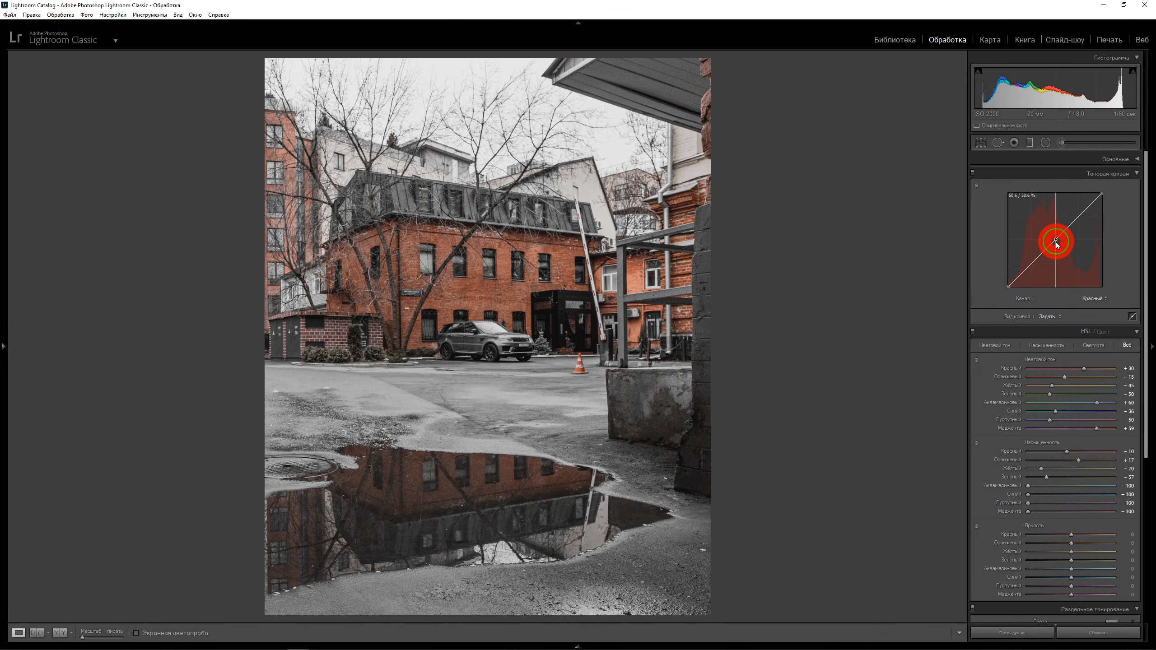
# - Try pulling the red curve's midpoint down, and remove that point again
pyautogui.moveTo(1056, 241)
pyautogui.mouseDown()
pyautogui.moveTo(1043, 229)
pyautogui.moveTo(1058, 246)
pyautogui.mouseUp()
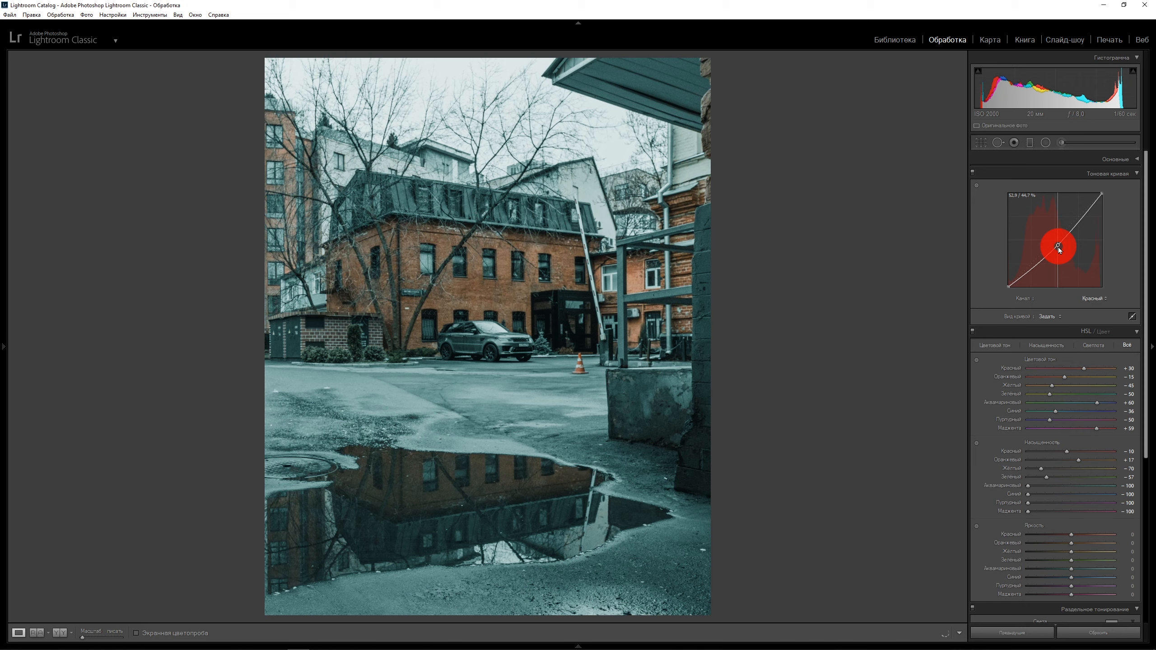
pyautogui.moveTo(1058, 246); pyautogui.dragTo(1063, 256)
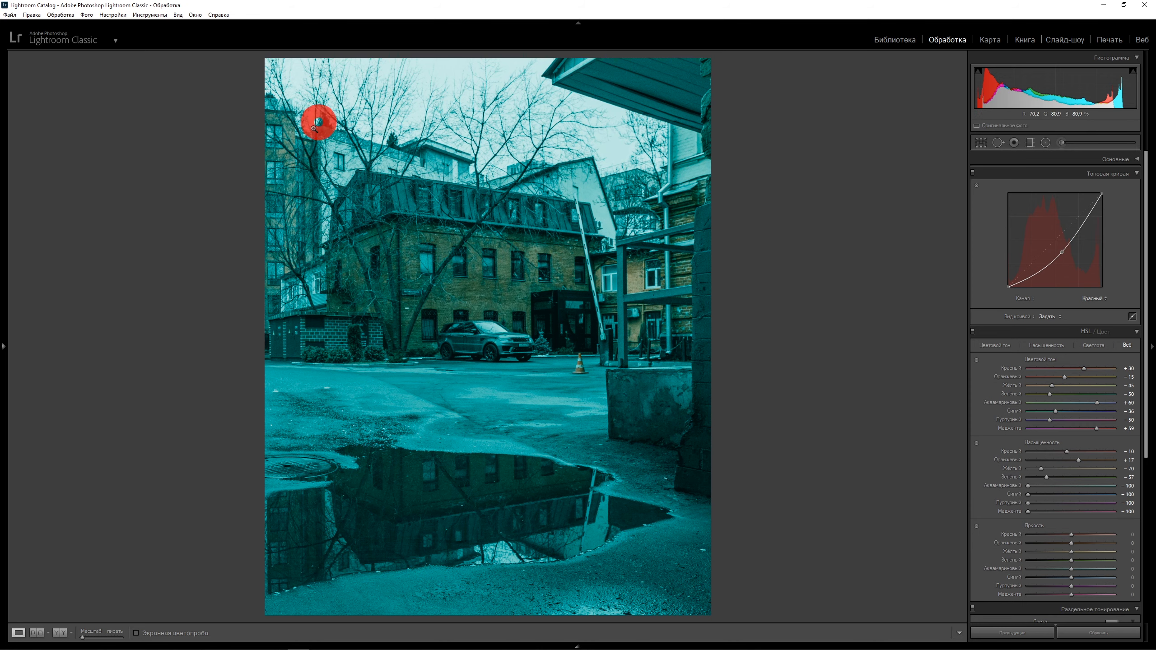
pyautogui.doubleClick(1062, 253)
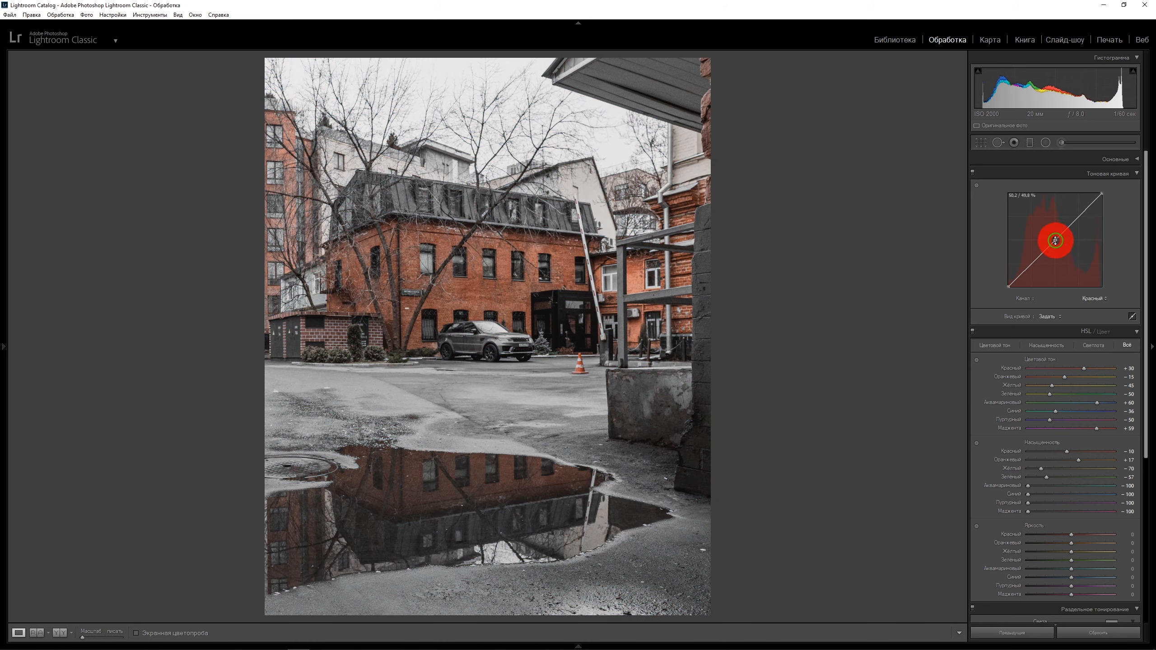
# - Anchor the red curve's midtones and highlights on the diagonal with four points
pyautogui.click(1080, 217)
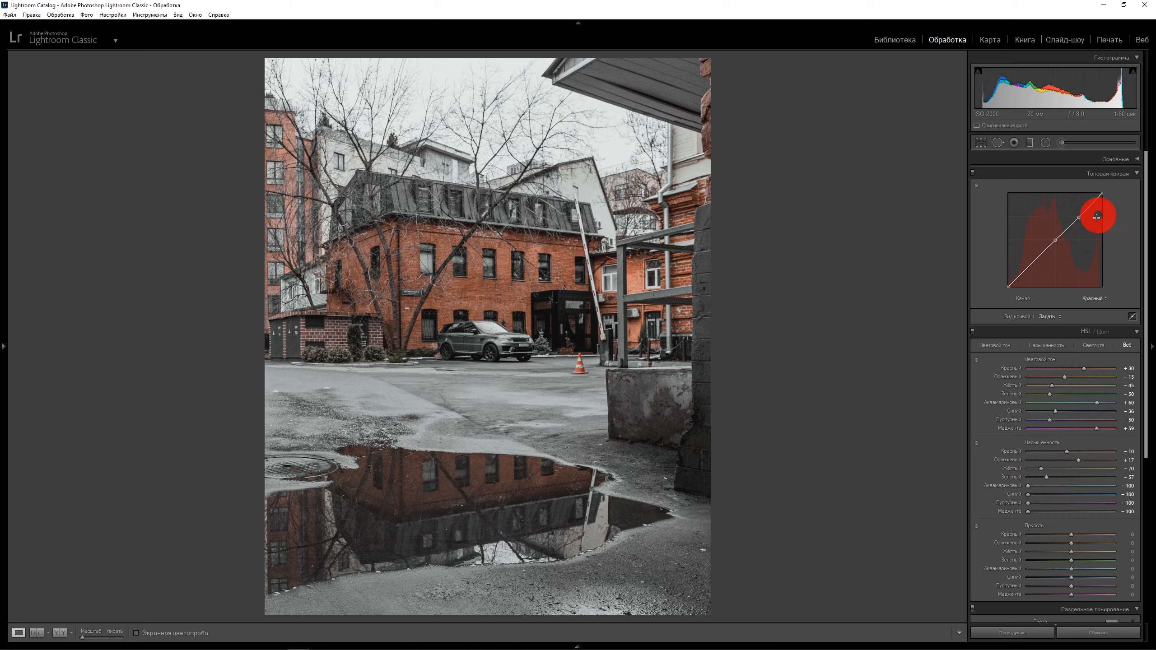
pyautogui.press('alt')
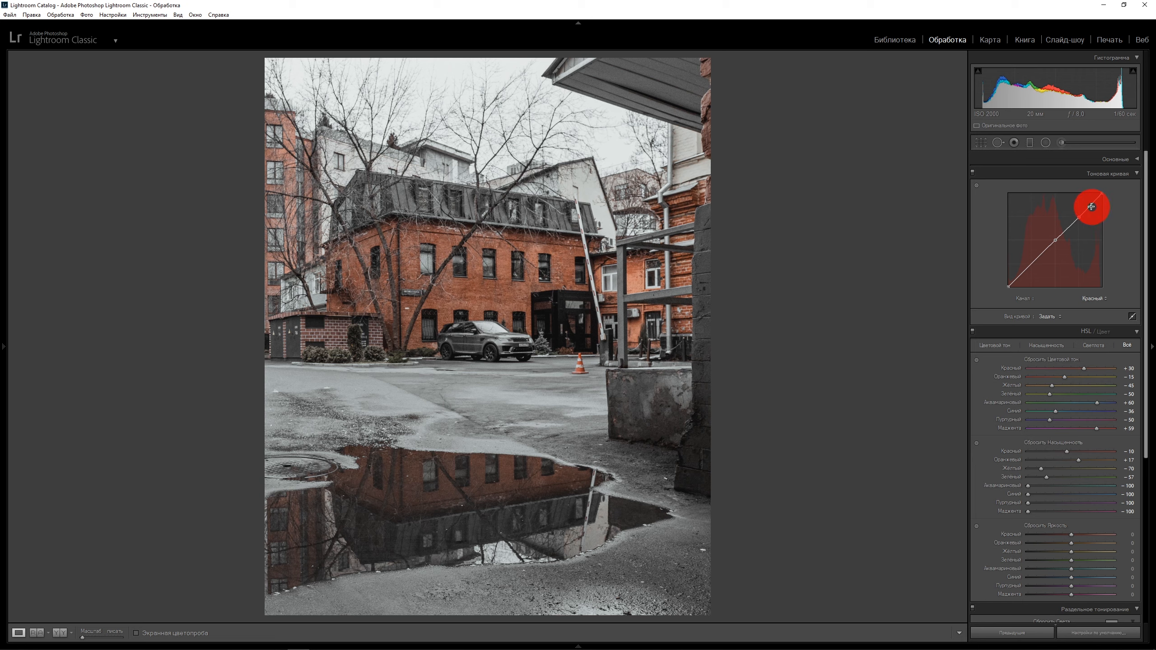
pyautogui.click(1092, 206)
pyautogui.click(1068, 230)
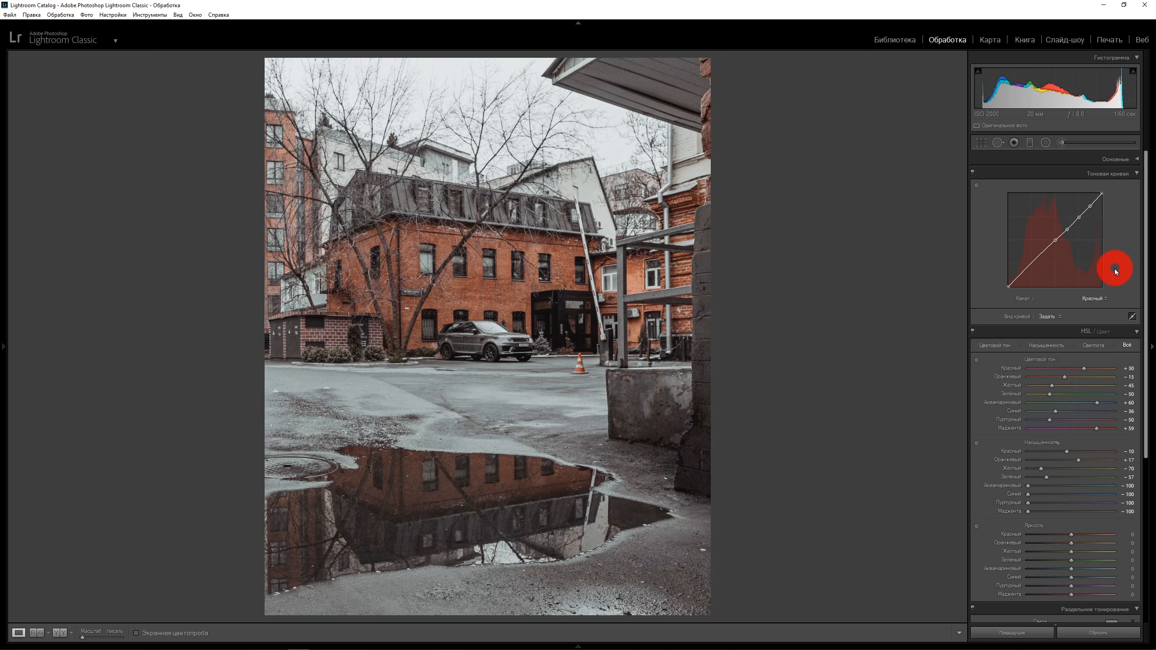
pyautogui.moveTo(1067, 230); pyautogui.dragTo(1068, 232)
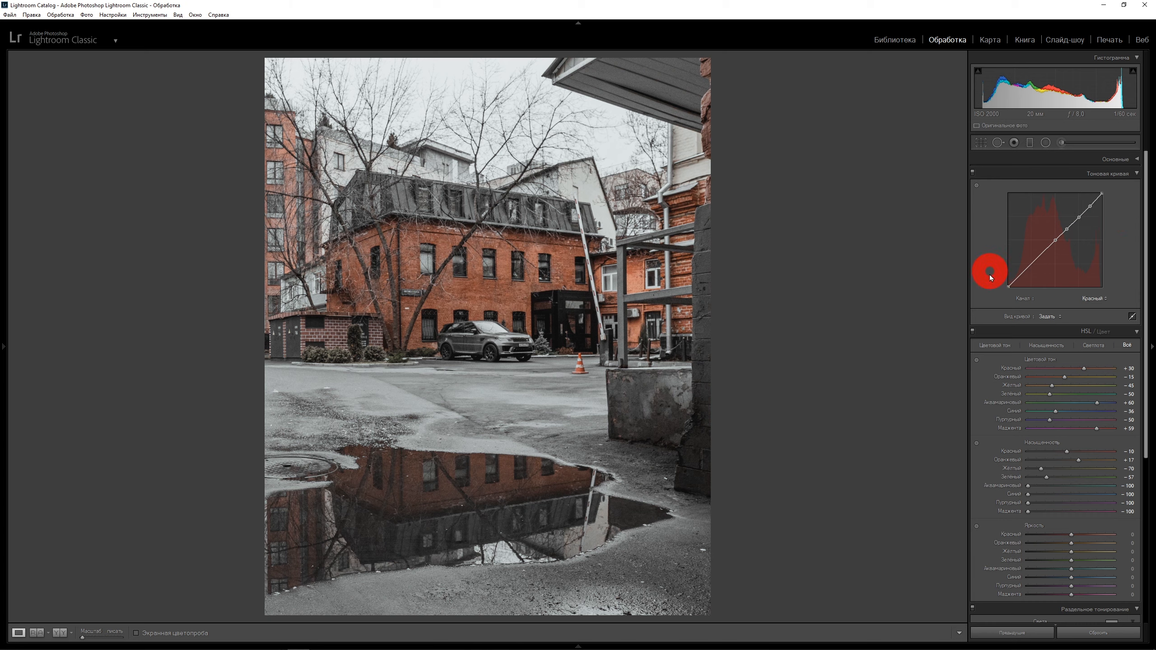
# - Pull the red curve's shadows down, refine them with two extra points, and compare the photo with the tone curve off and on
pyautogui.click(1032, 265)
pyautogui.moveTo(1033, 269); pyautogui.dragTo(1047, 301)
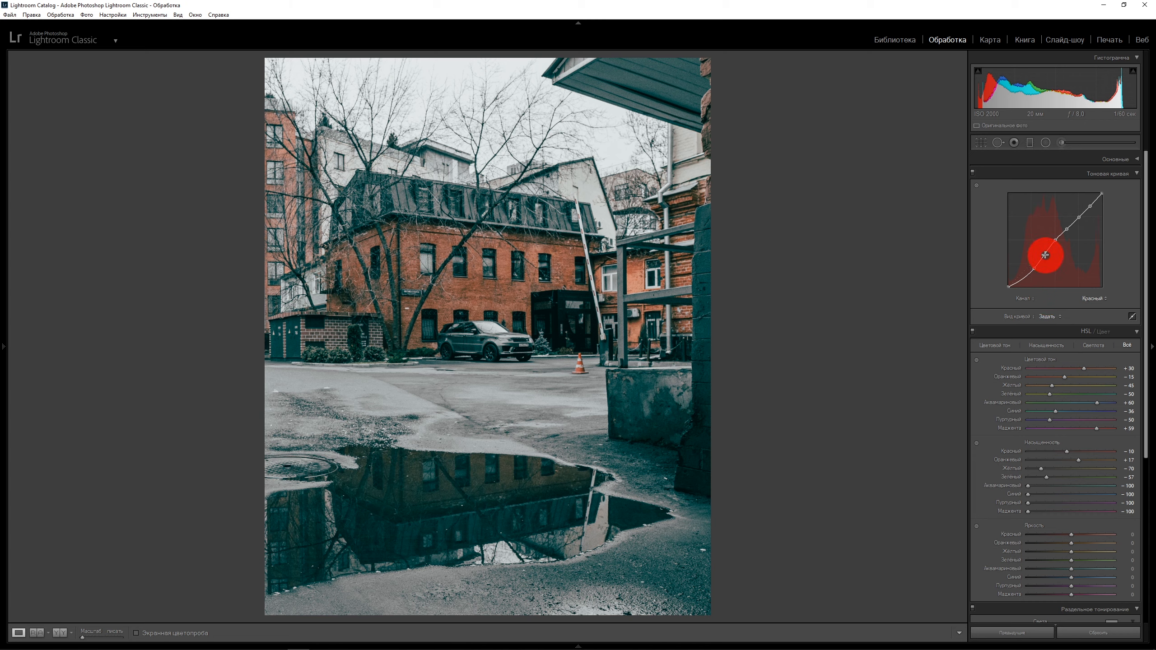
pyautogui.click(1047, 256)
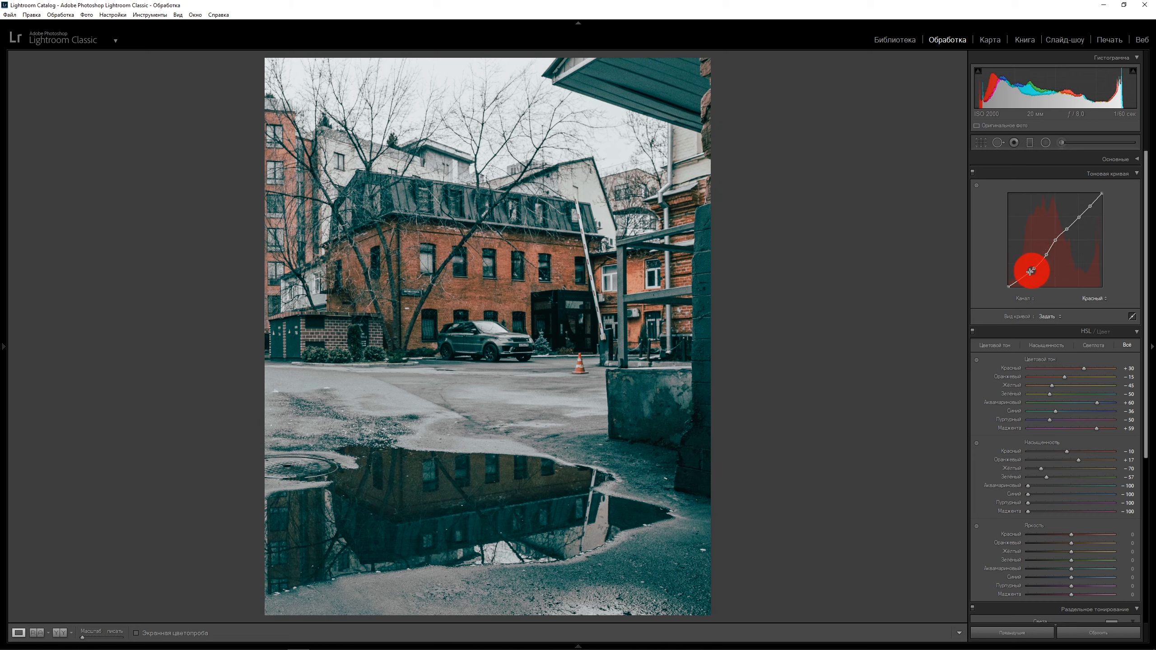
pyautogui.click(1021, 283)
pyautogui.moveTo(1023, 285); pyautogui.dragTo(1025, 287)
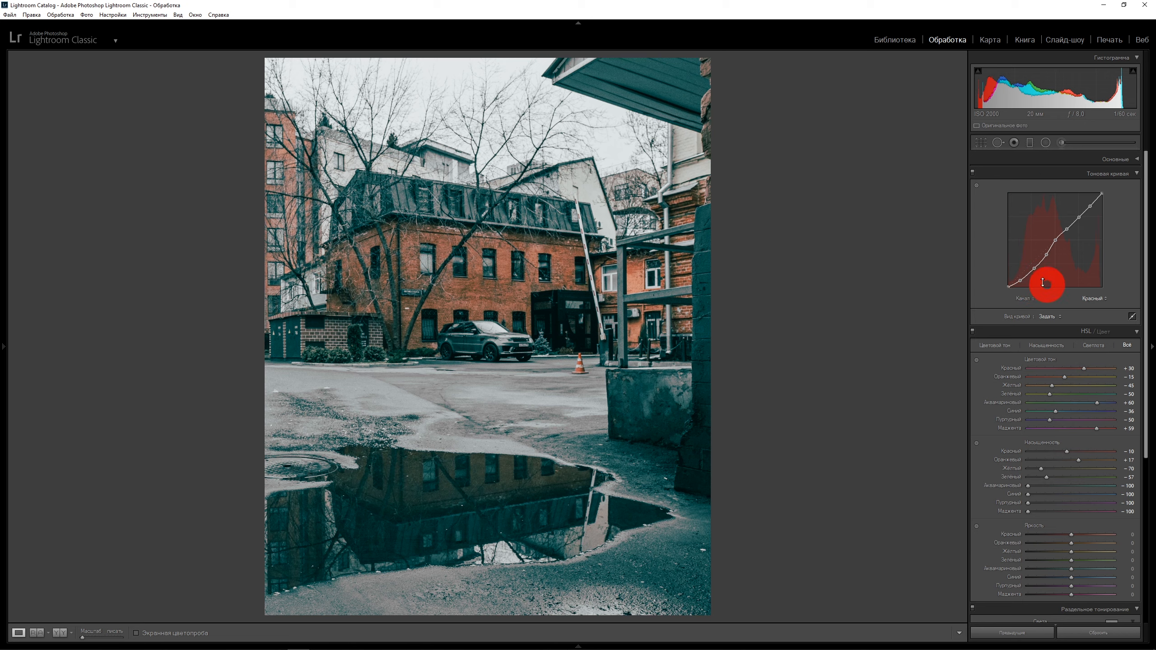
pyautogui.click(972, 173)
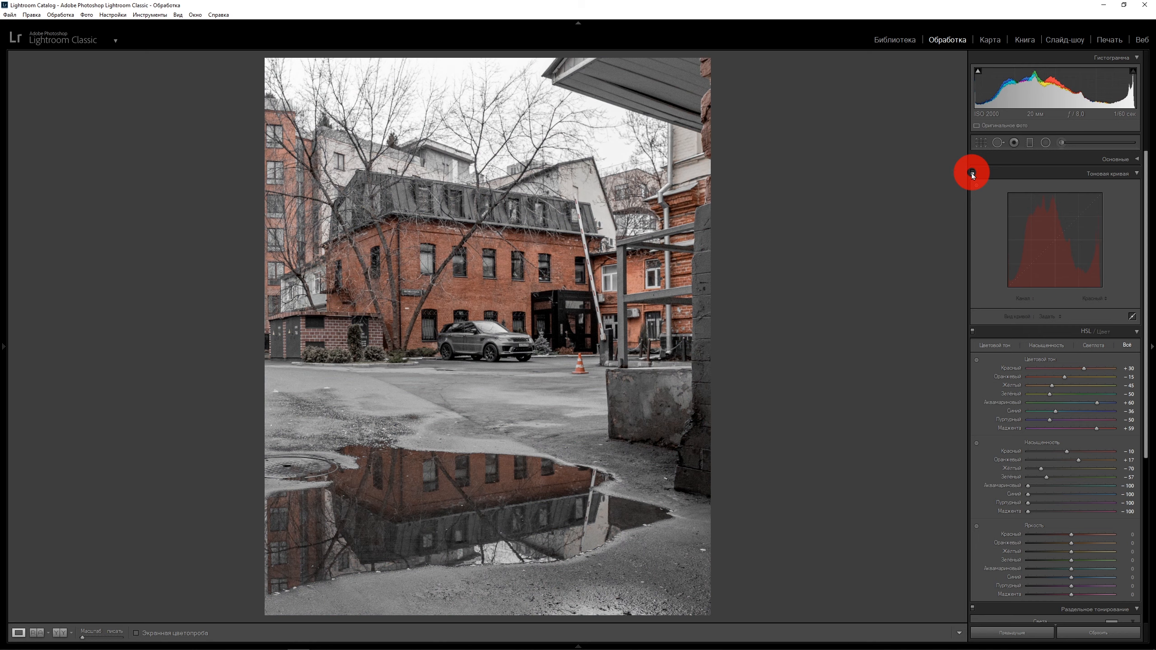
pyautogui.click(972, 173)
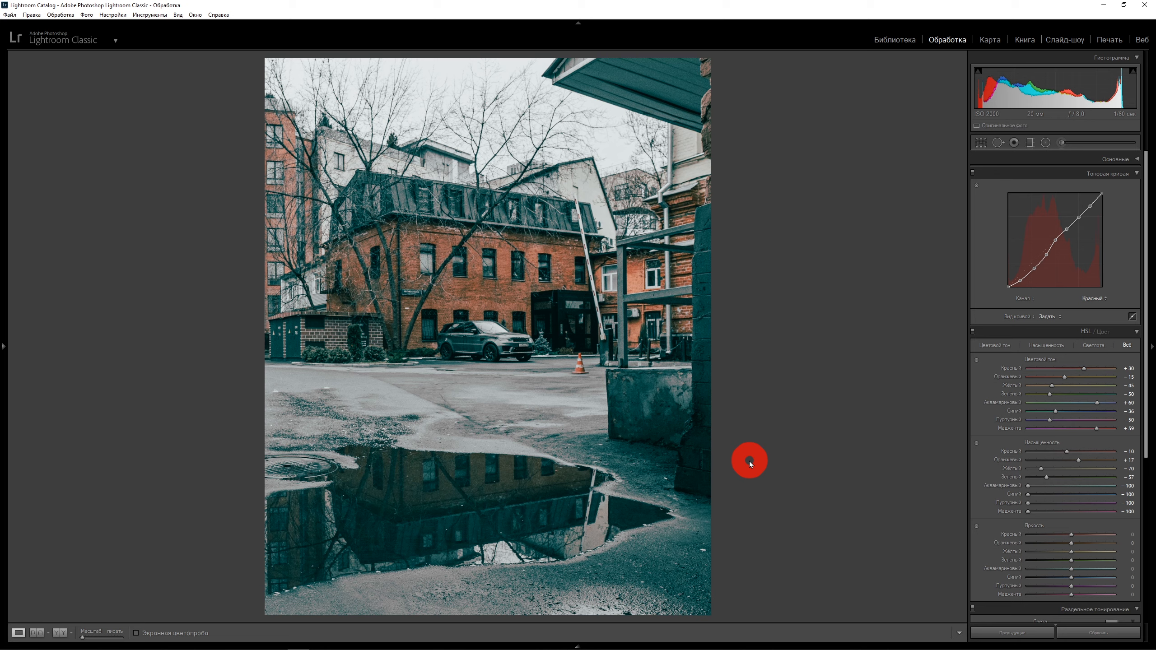
# - Switch the tone curve to the green channel, try pulling its midpoint down and remove that point again
pyautogui.click(1106, 300)
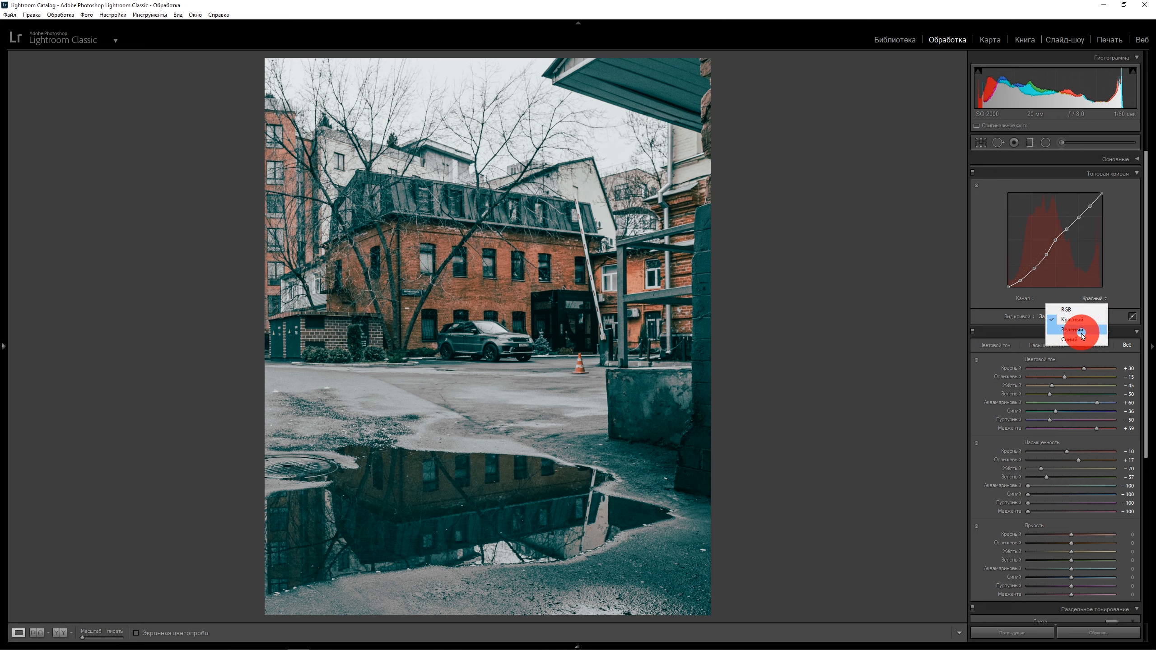
pyautogui.click(1082, 331)
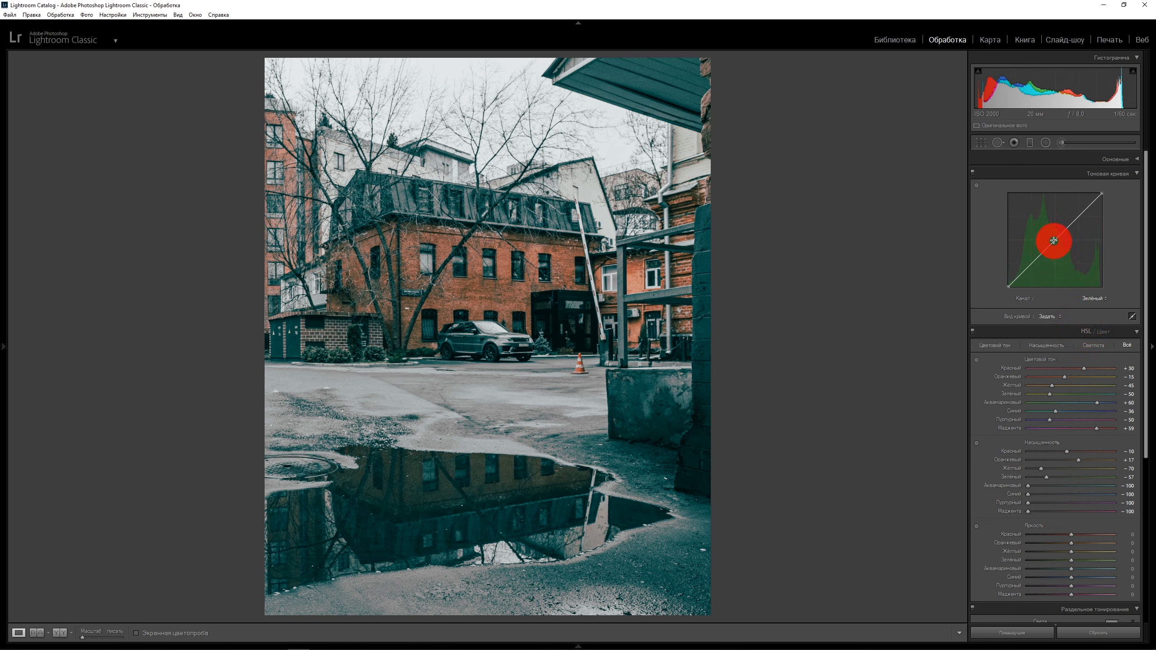
pyautogui.moveTo(1053, 240); pyautogui.dragTo(1065, 261)
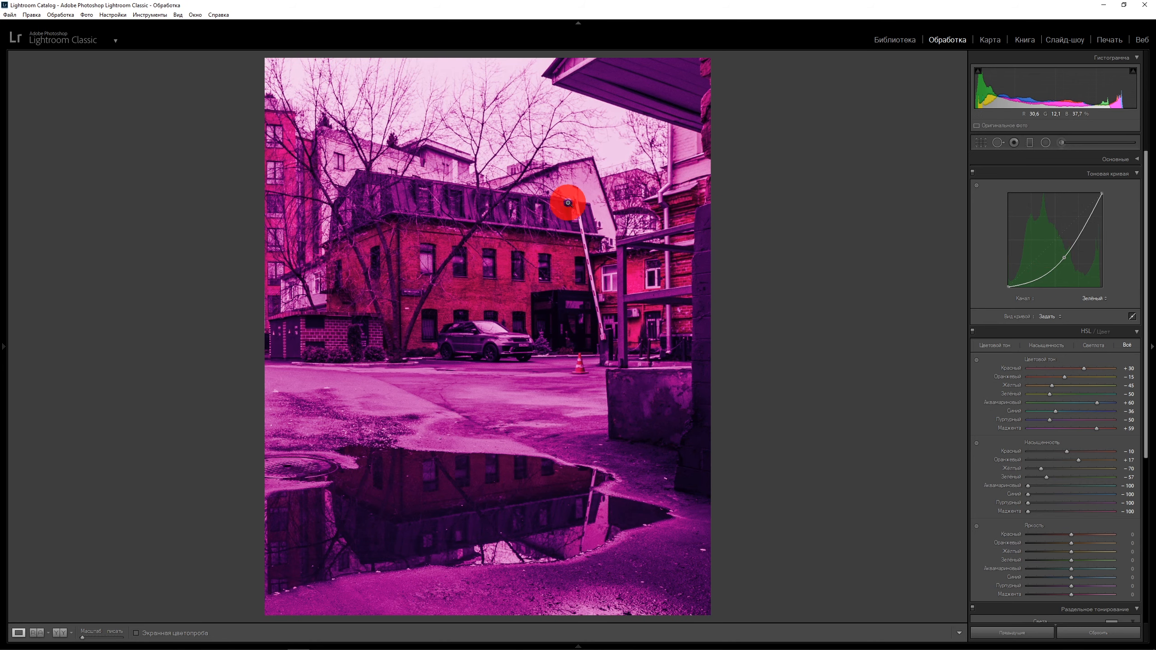
pyautogui.doubleClick(1064, 258)
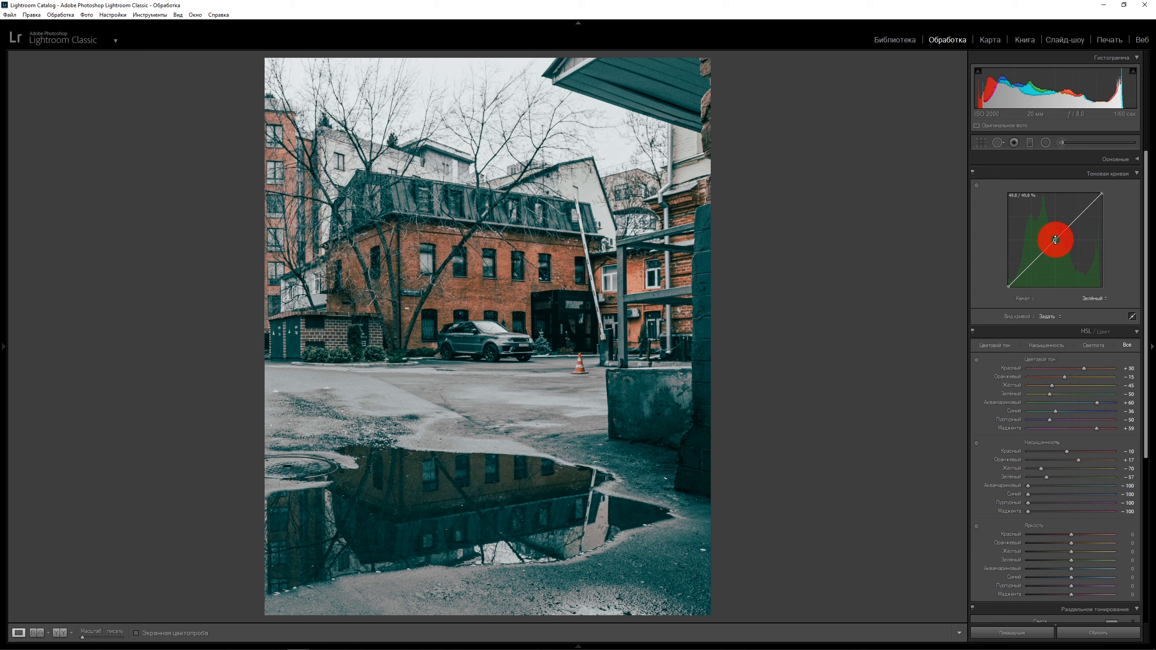
# - Anchor the green curve's midtones and highlights on the diagonal with four points and pull its shadows down
pyautogui.click(1055, 239)
pyautogui.click(1079, 216)
pyautogui.click(1089, 206)
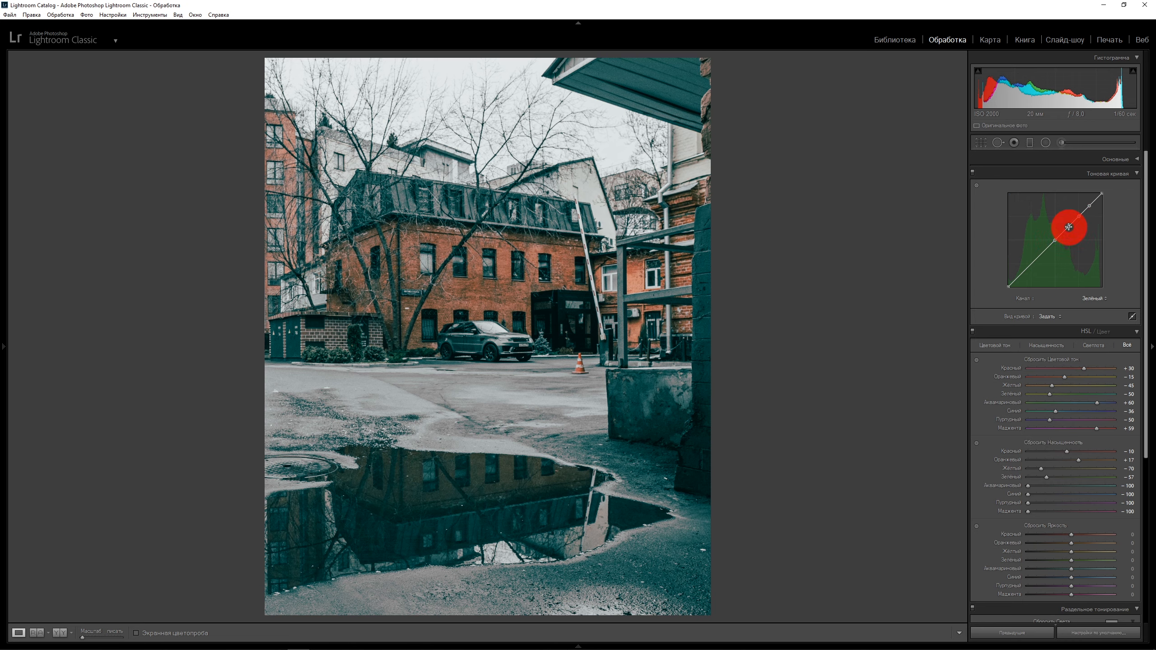
pyautogui.click(1068, 227)
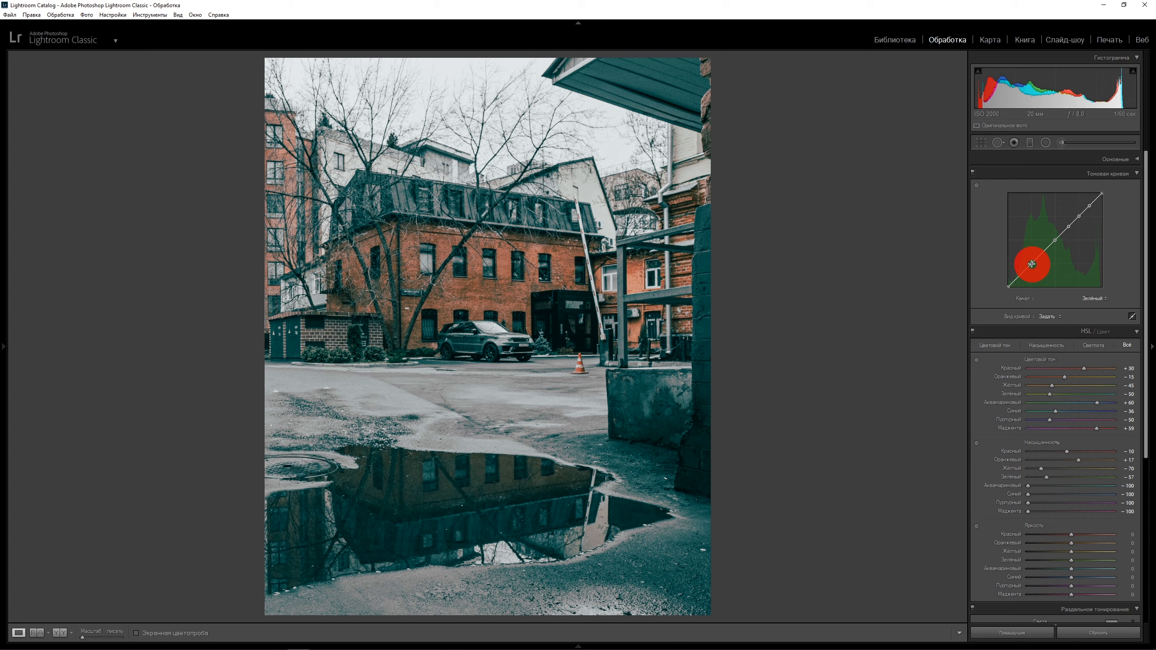
pyautogui.click(1032, 264)
pyautogui.moveTo(1036, 276); pyautogui.dragTo(1051, 314)
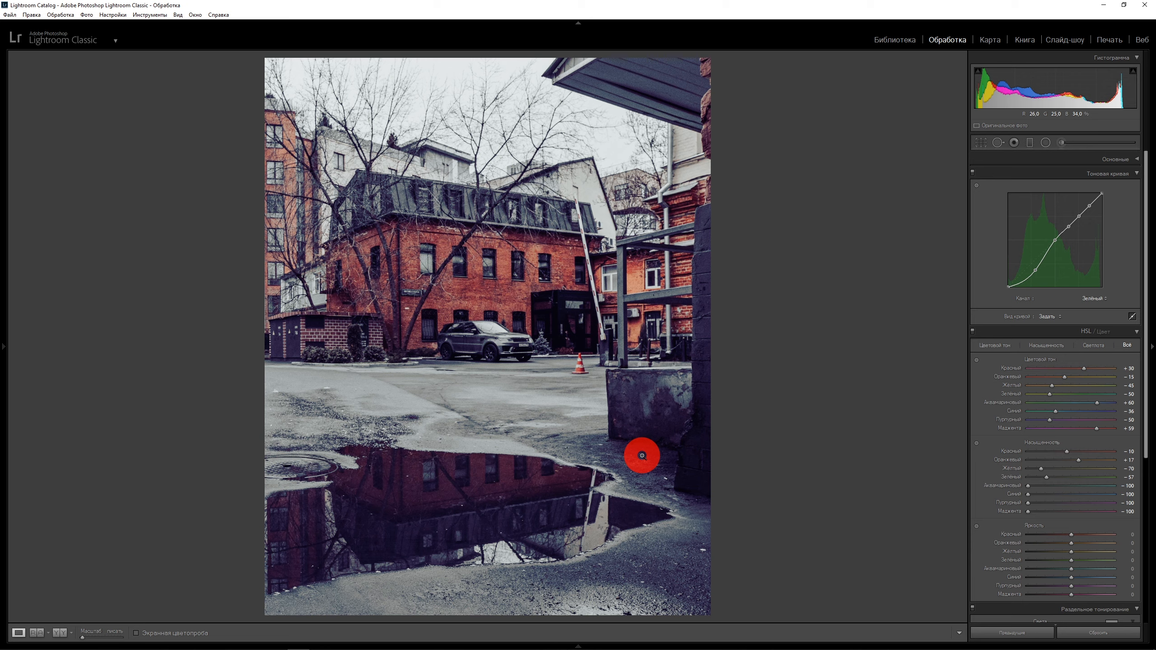
# - Lift the green curve's shadow point slightly to soften the dip, and compare the photo with the tone curve off and on
pyautogui.moveTo(1036, 271); pyautogui.dragTo(1034, 267)
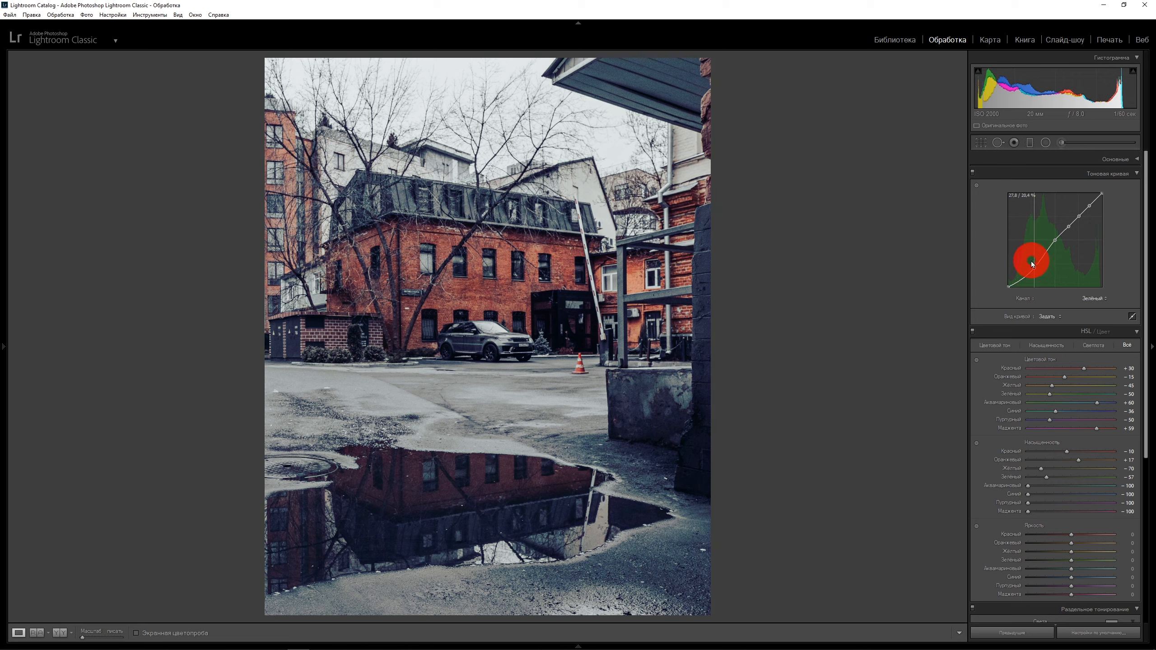
pyautogui.moveTo(1033, 263); pyautogui.dragTo(1032, 260)
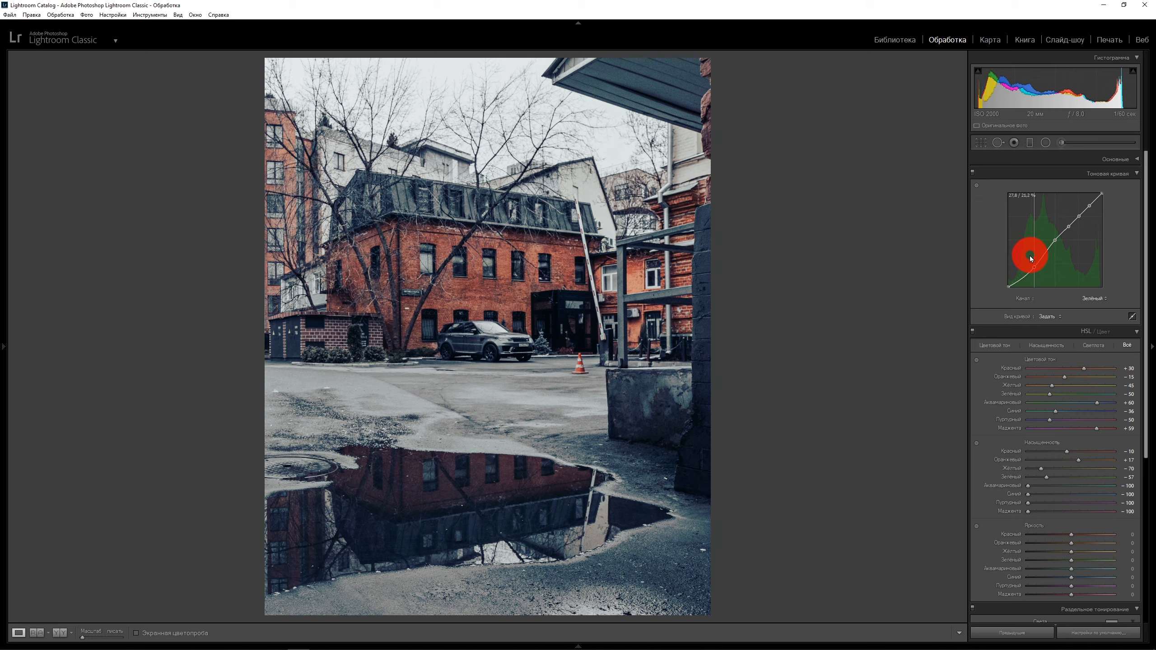
pyautogui.moveTo(1031, 258); pyautogui.dragTo(1032, 261)
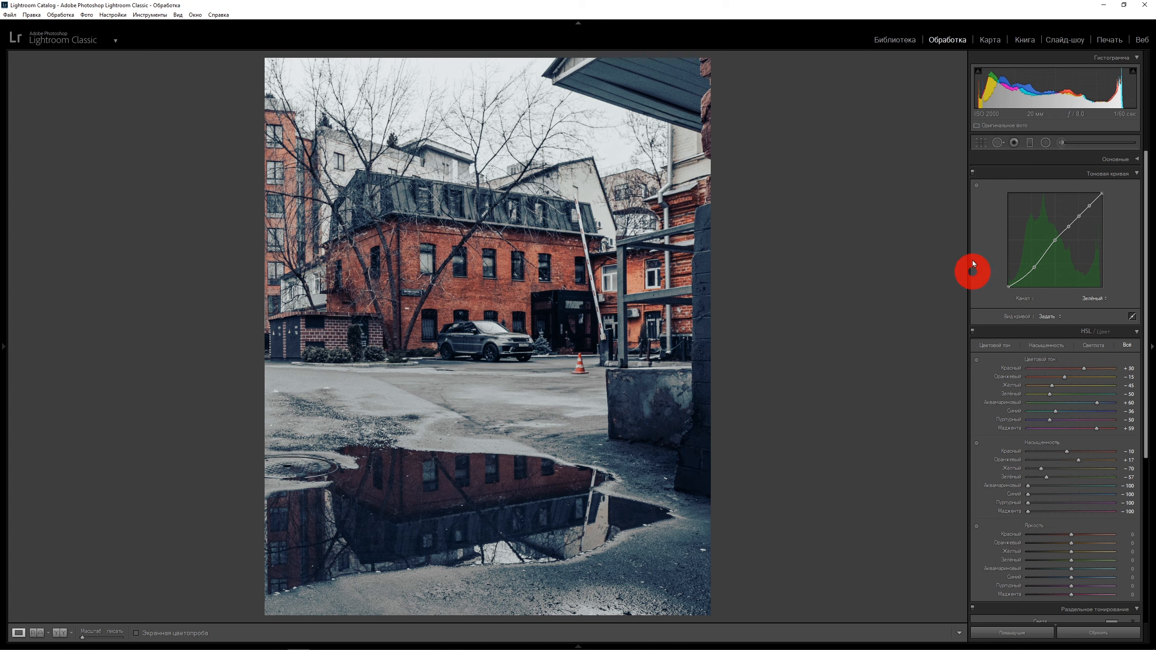
pyautogui.click(973, 172)
pyautogui.click(973, 172)
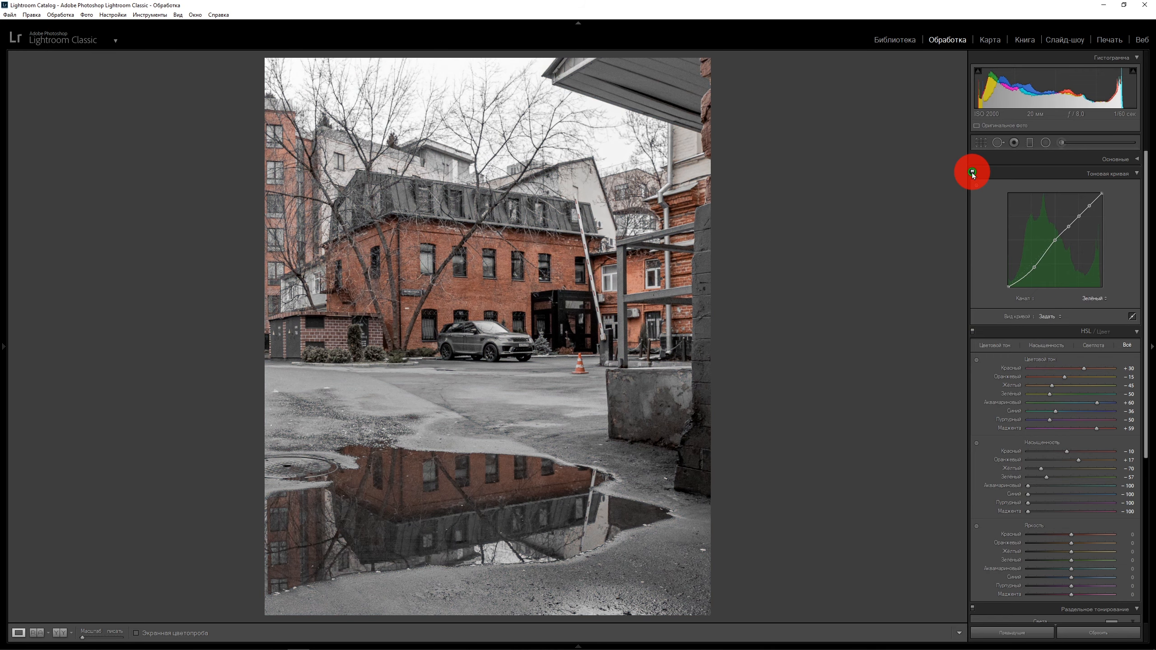
# - Switch the tone curve to the blue channel, try pulling its midpoint up and down, and remove that point again
pyautogui.click(1096, 299)
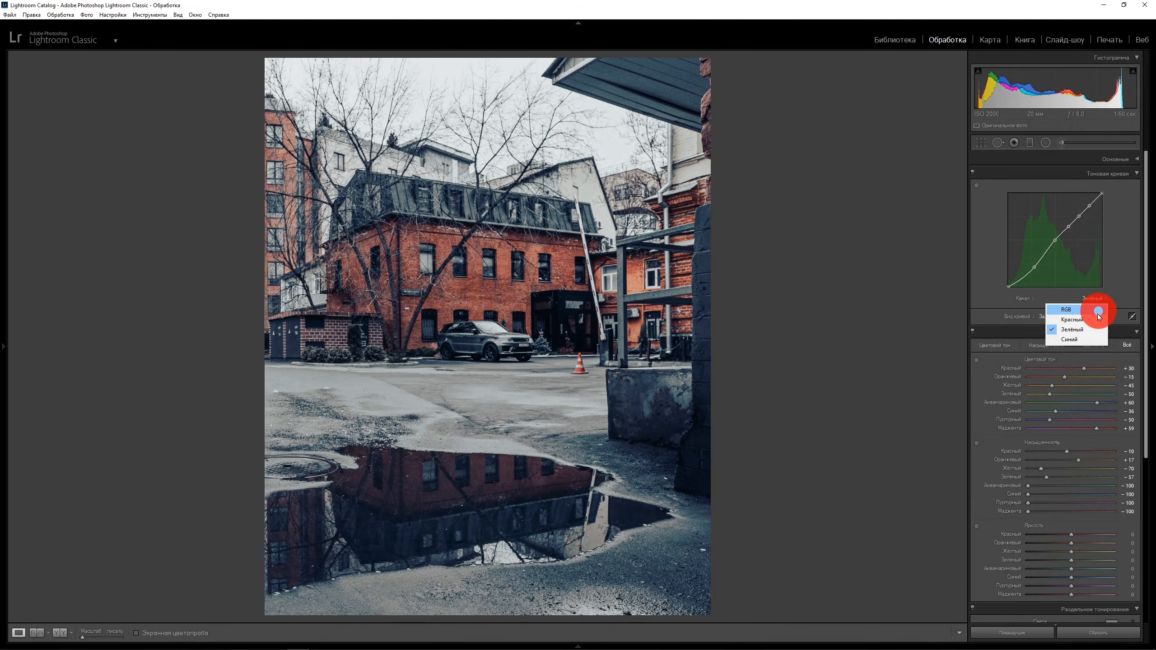
pyautogui.click(1090, 337)
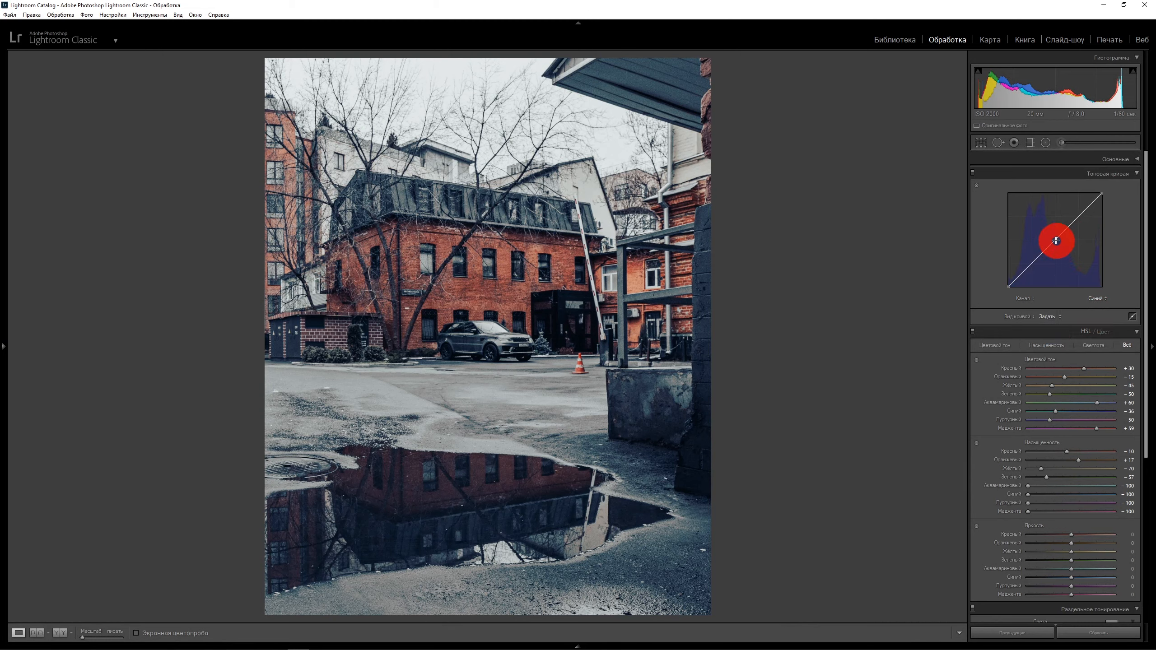
pyautogui.moveTo(1056, 240); pyautogui.dragTo(1046, 226)
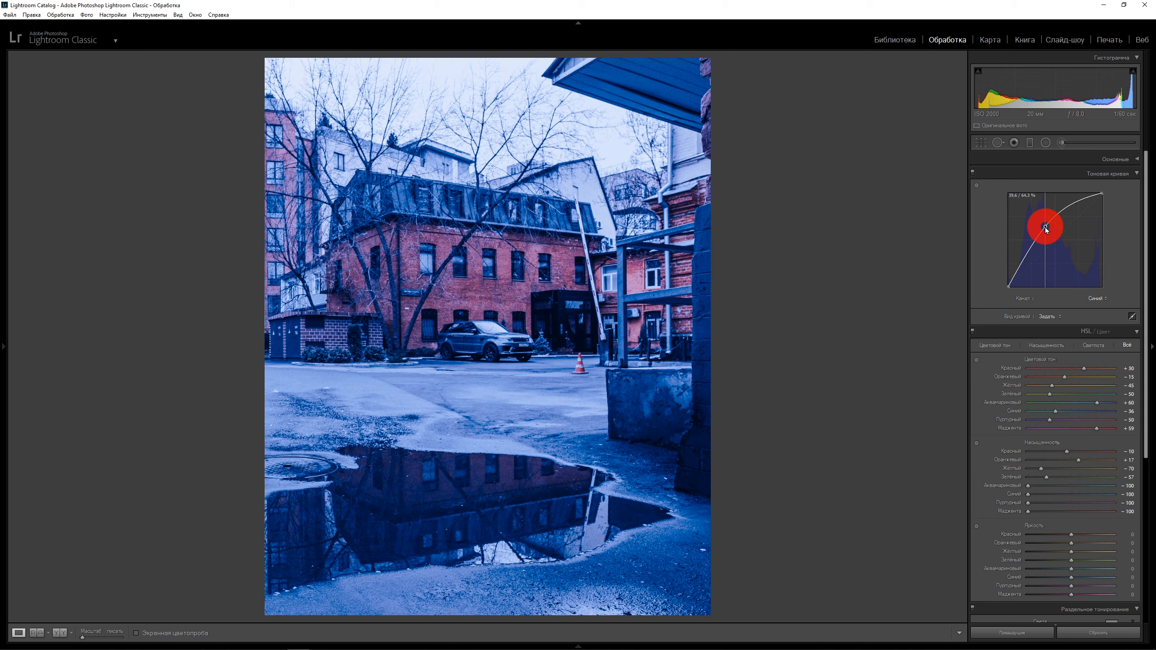
pyautogui.moveTo(1046, 226); pyautogui.dragTo(1065, 257)
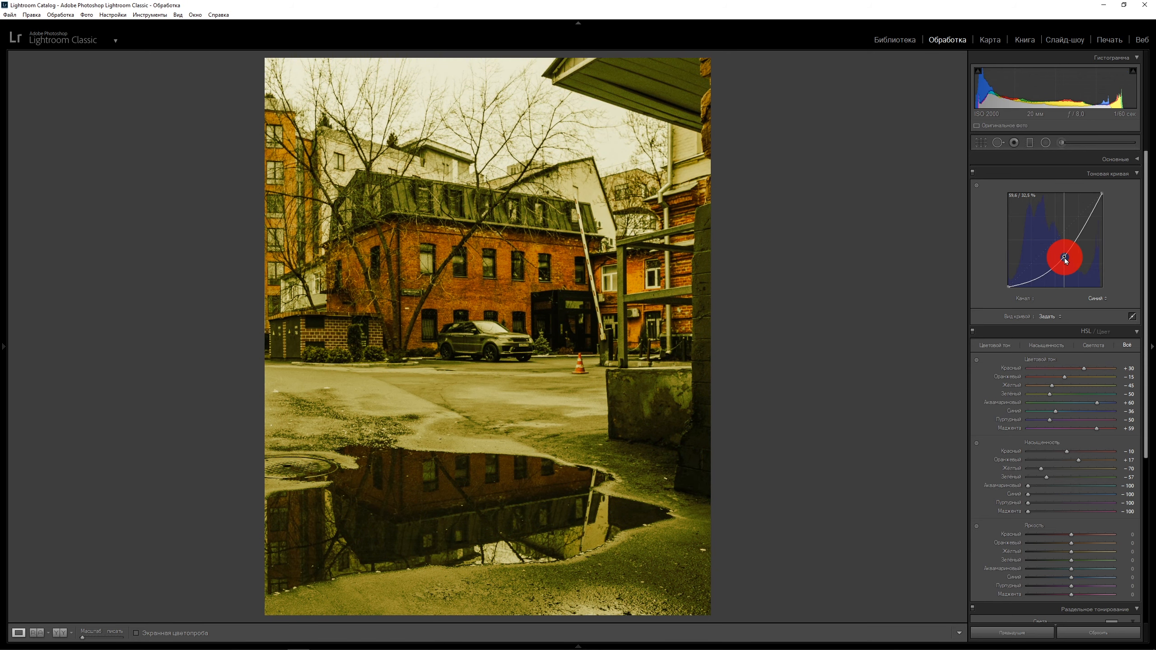
pyautogui.doubleClick(1065, 258)
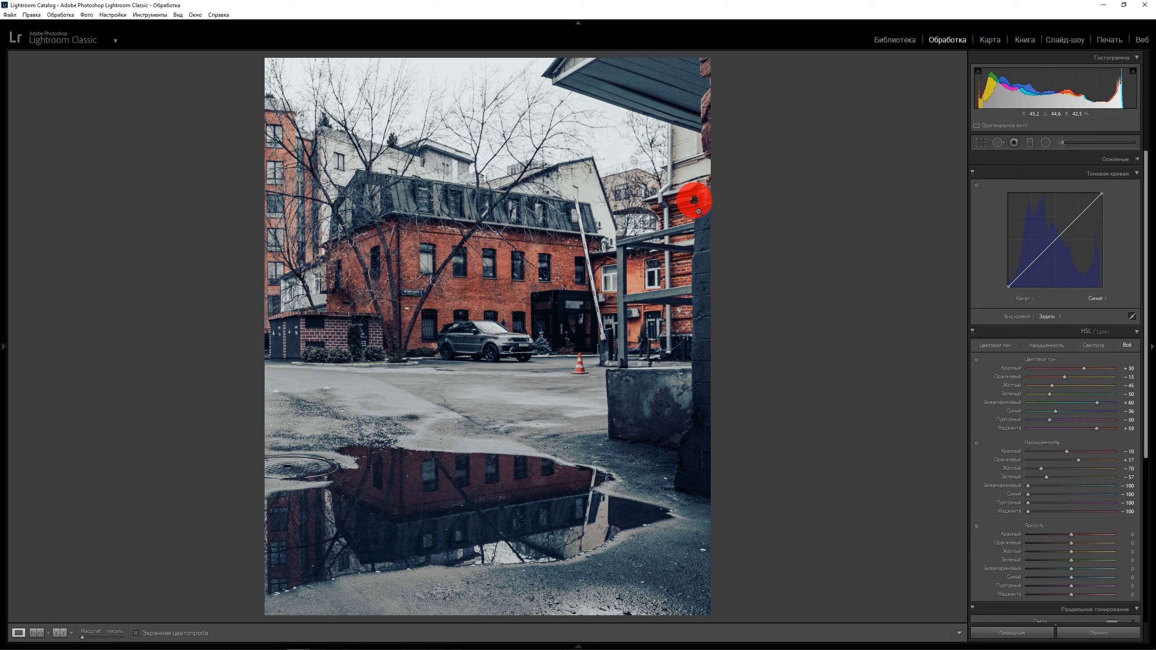
# - Shape the blue curve with a midpoint anchor, a slightly lifted highlight point and a black point raised to about 4 %
pyautogui.press('alt')
pyautogui.click(1055, 240)
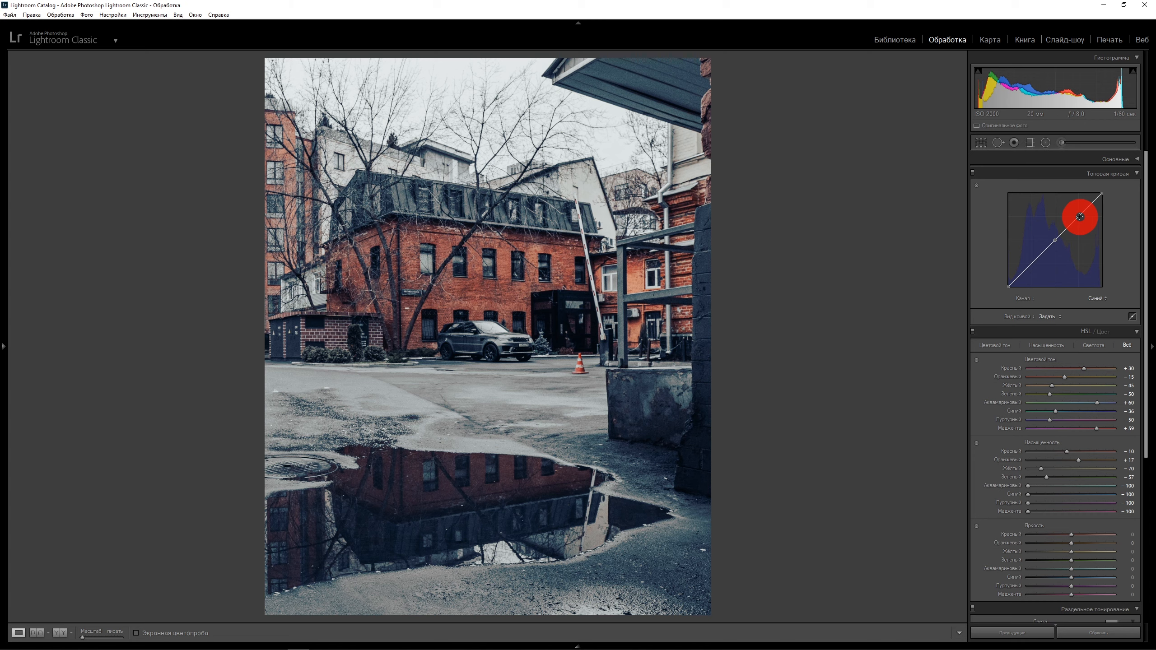
pyautogui.click(1079, 215)
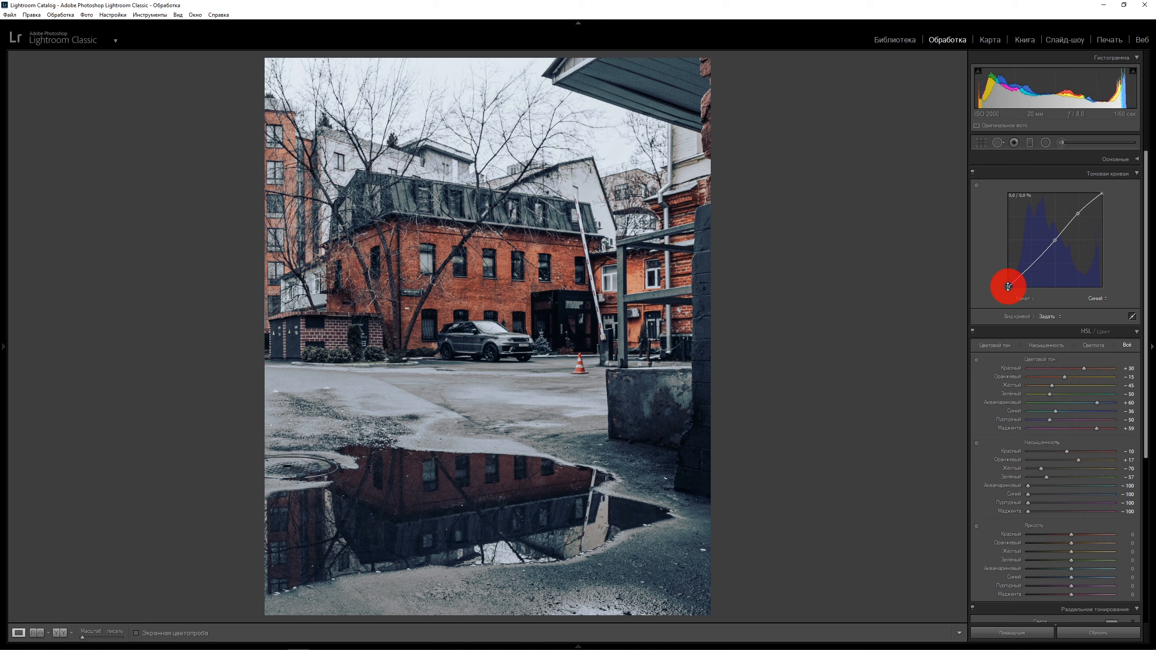
pyautogui.moveTo(1009, 288); pyautogui.dragTo(1005, 288)
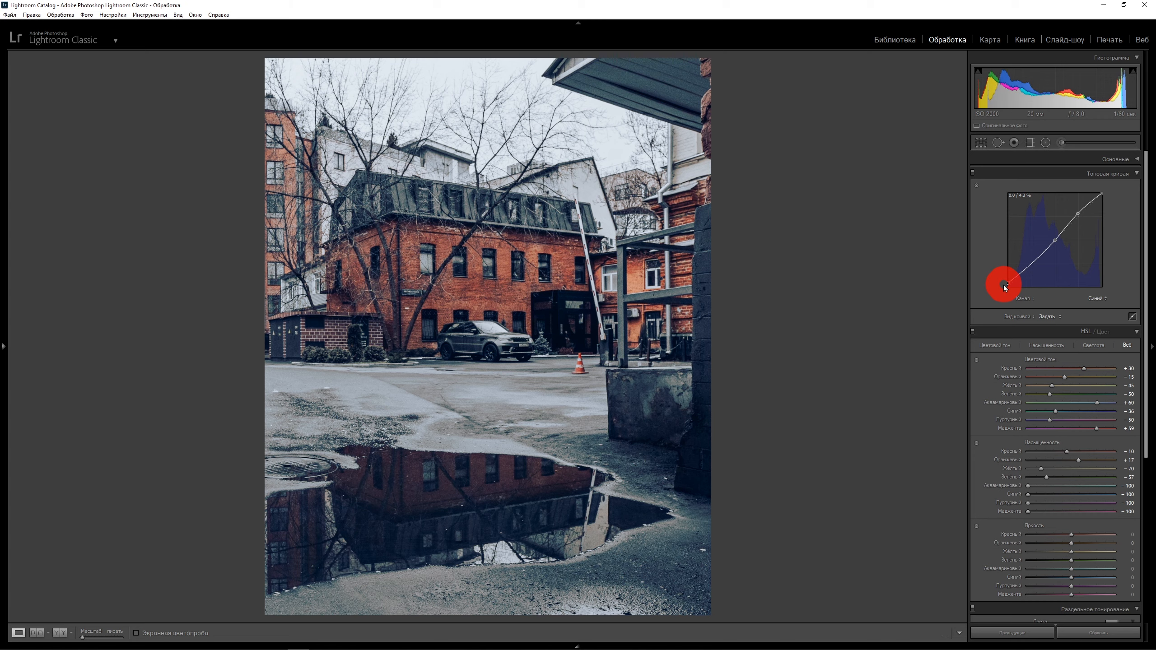
# - Add and fine-tune a shadow point on the blue curve near the diagonal, and compare the photo with the tone curve off and on
pyautogui.press('alt')
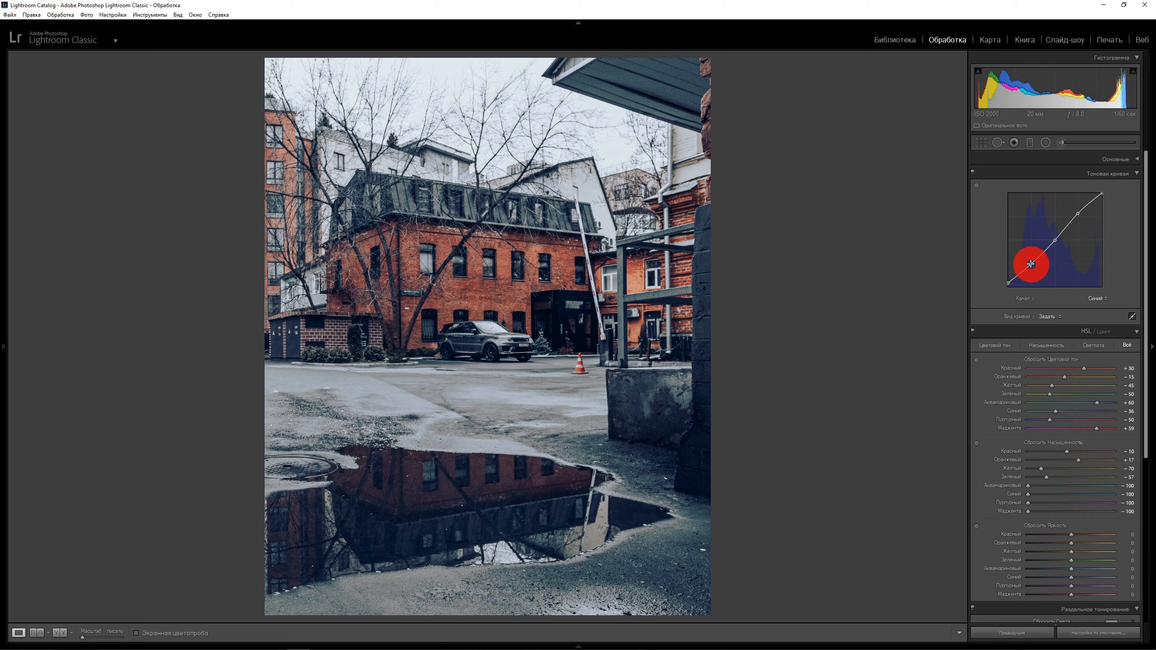
pyautogui.moveTo(1031, 264); pyautogui.dragTo(1031, 261)
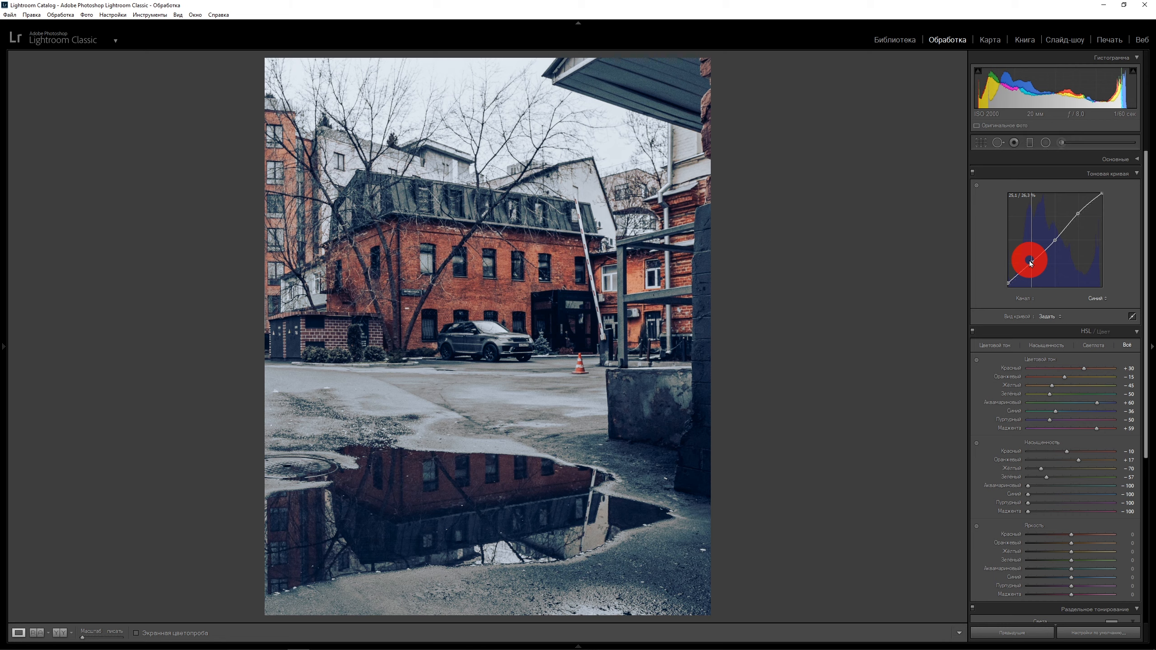
pyautogui.moveTo(1030, 261); pyautogui.dragTo(1032, 262)
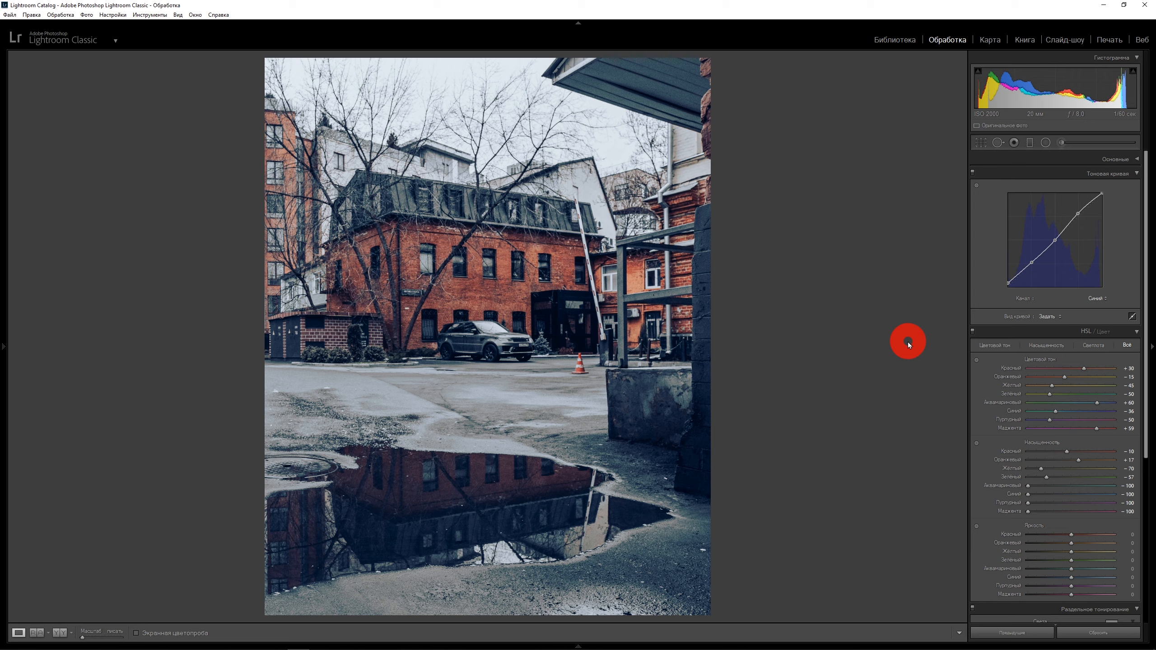
pyautogui.click(973, 172)
pyautogui.click(972, 172)
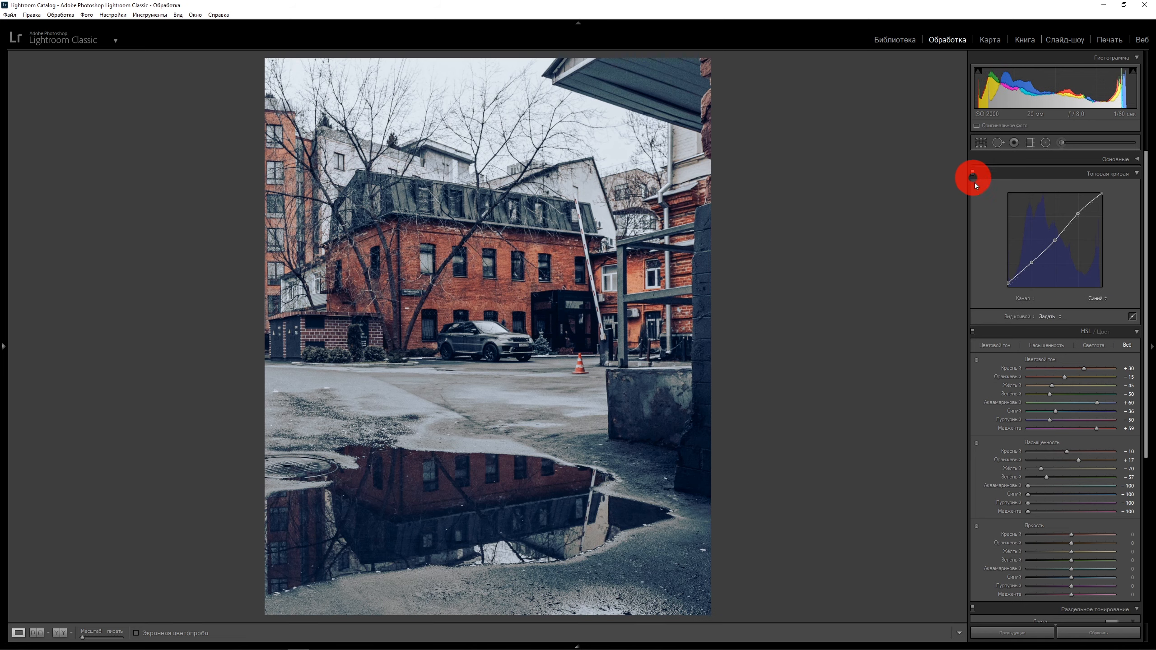
# - Collapse the tone curve and HSL settings and compare the photo before and after side by side
pyautogui.click(1135, 174)
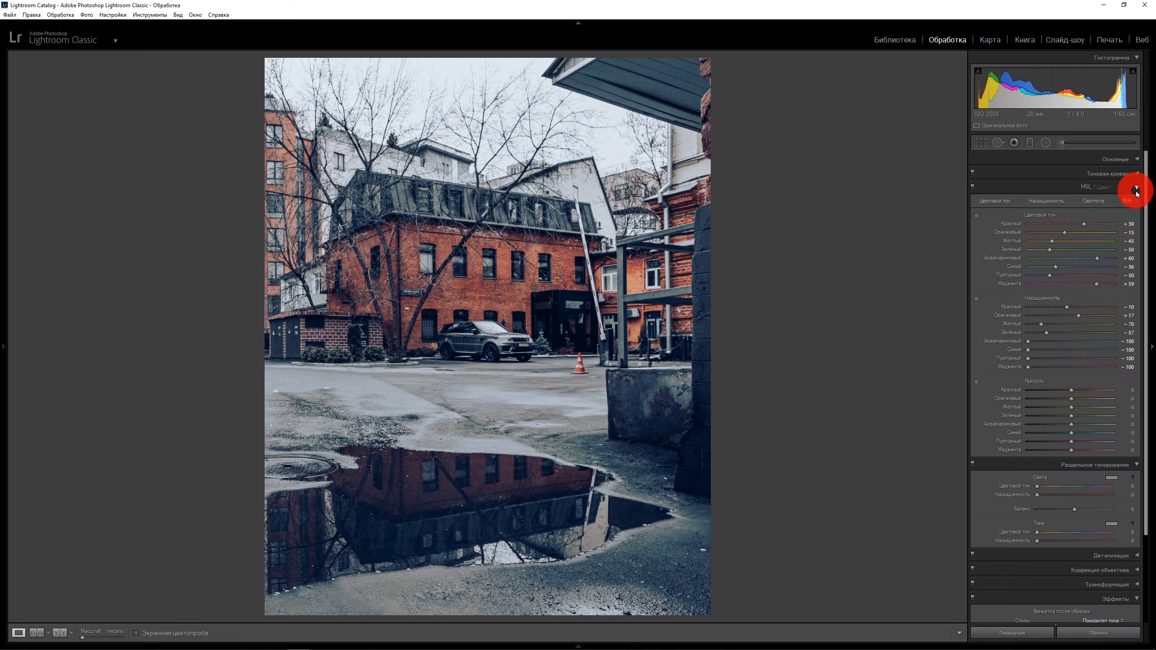
pyautogui.click(1136, 187)
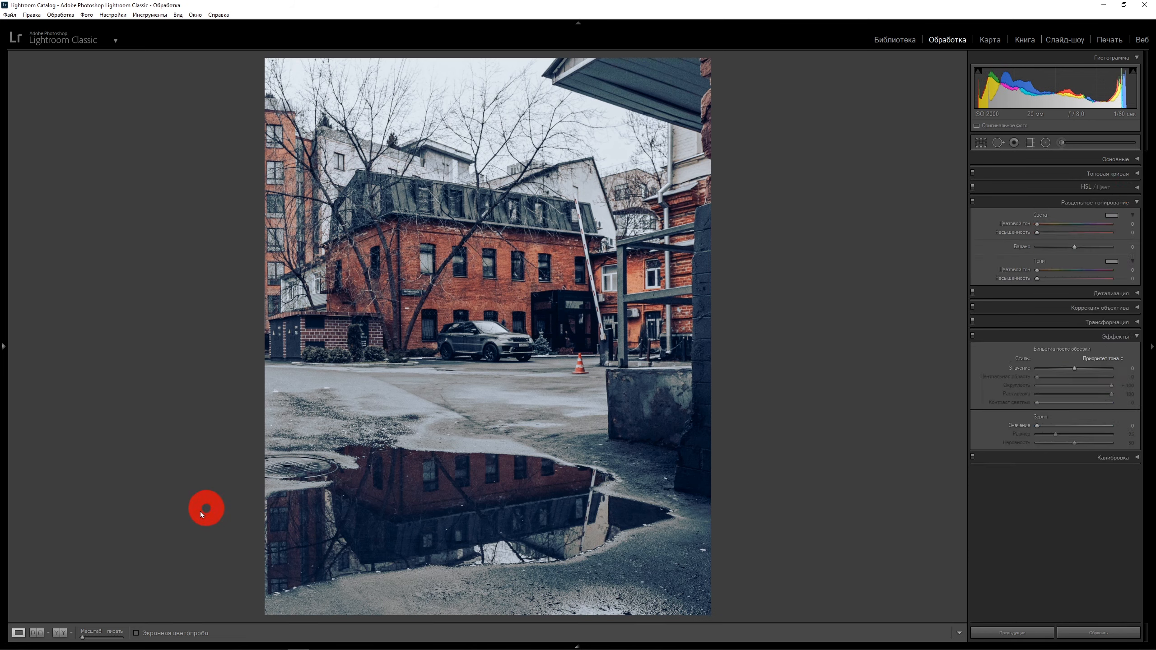
pyautogui.click(60, 633)
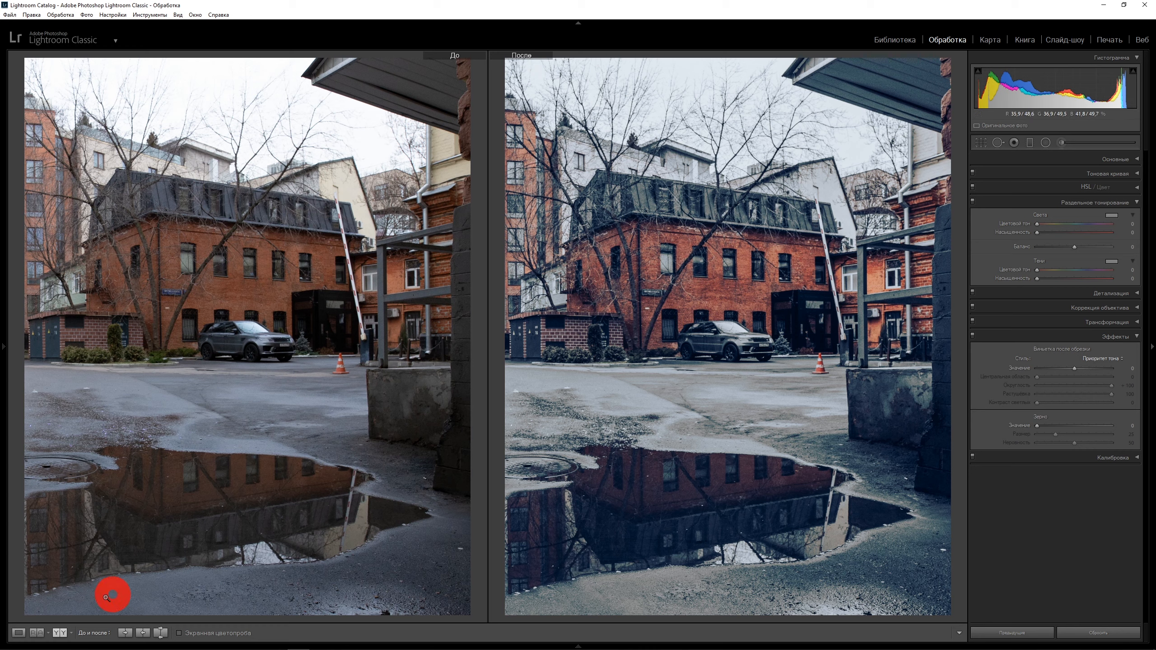
pyautogui.click(18, 633)
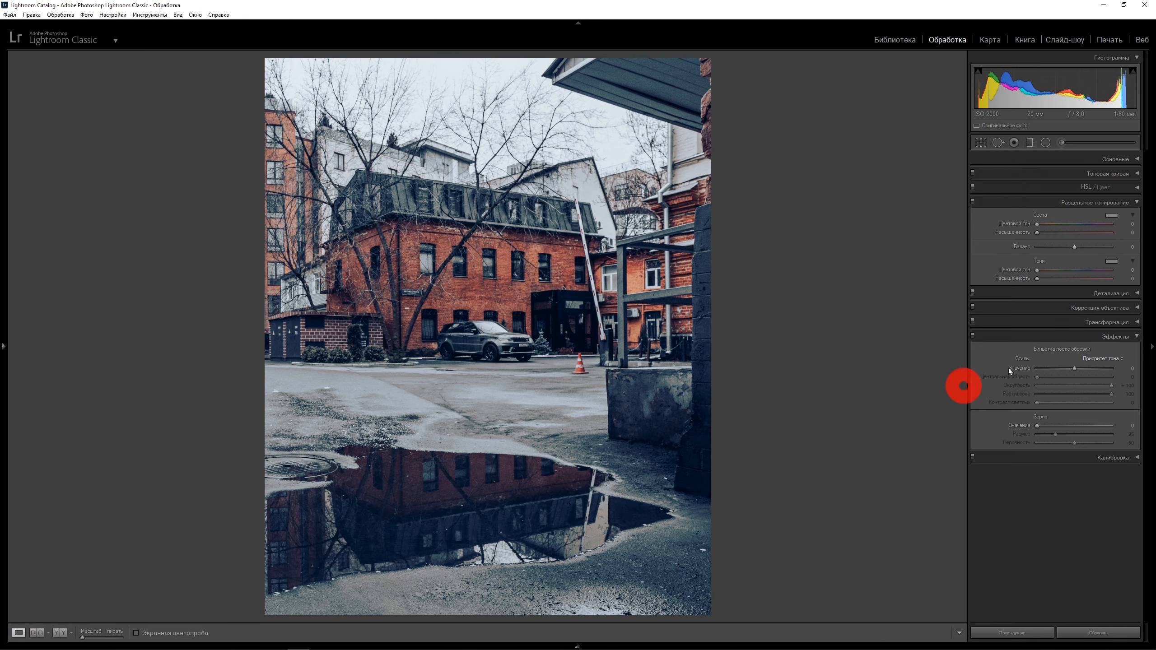
# - Raise the photo's black point to +16 in the basic adjustments and collapse them
pyautogui.click(1136, 159)
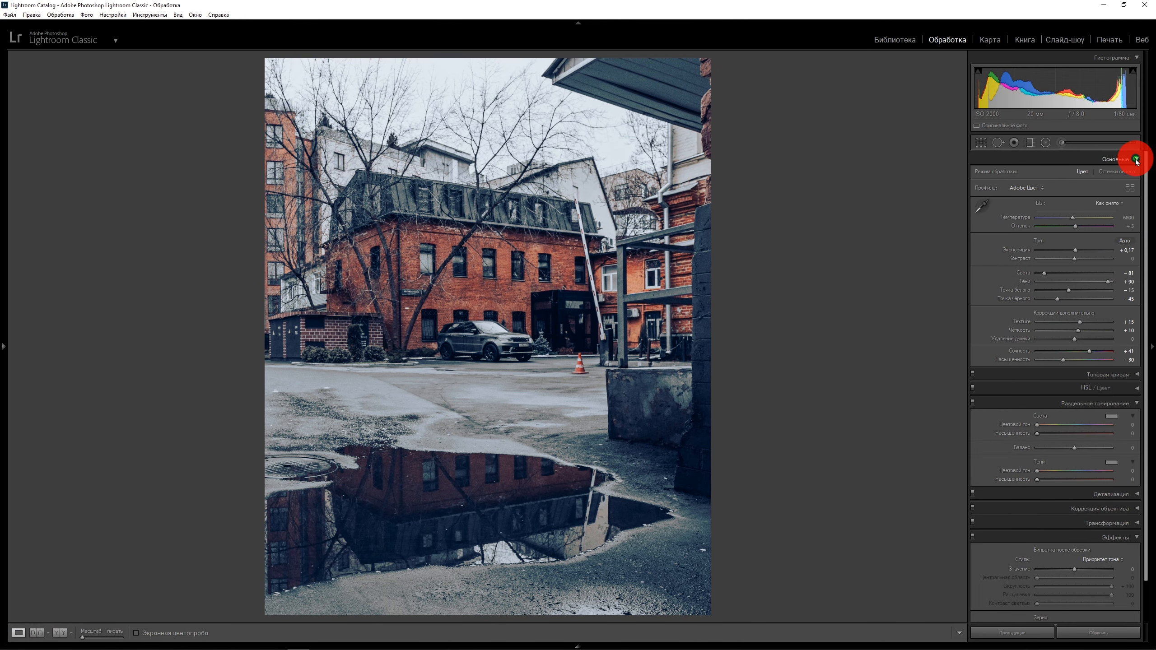
pyautogui.moveTo(1057, 302); pyautogui.dragTo(1081, 300)
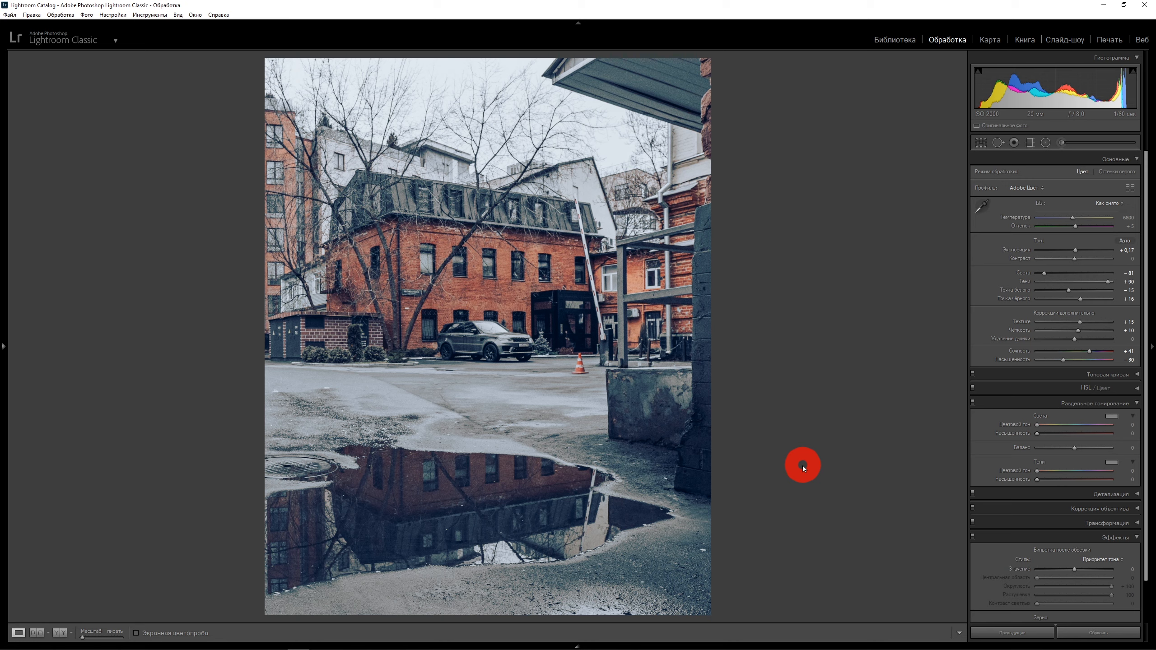
pyautogui.click(1135, 160)
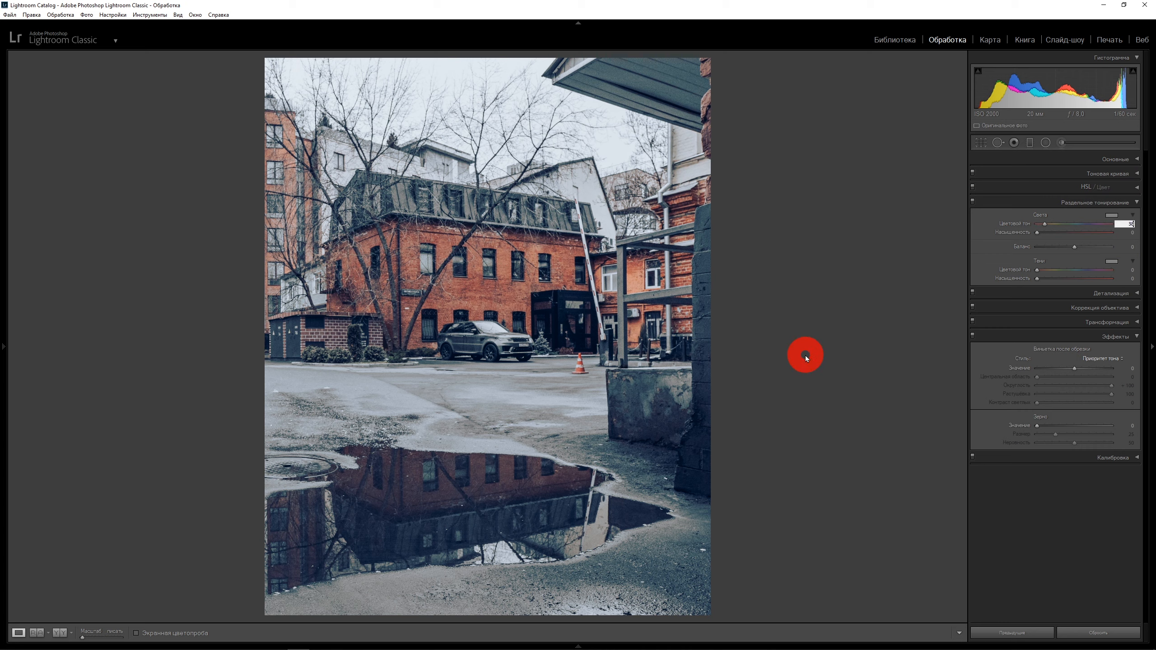
# - Set the split toning hue to 38 for the highlights and 220 for the shadows
pyautogui.click(1132, 271)
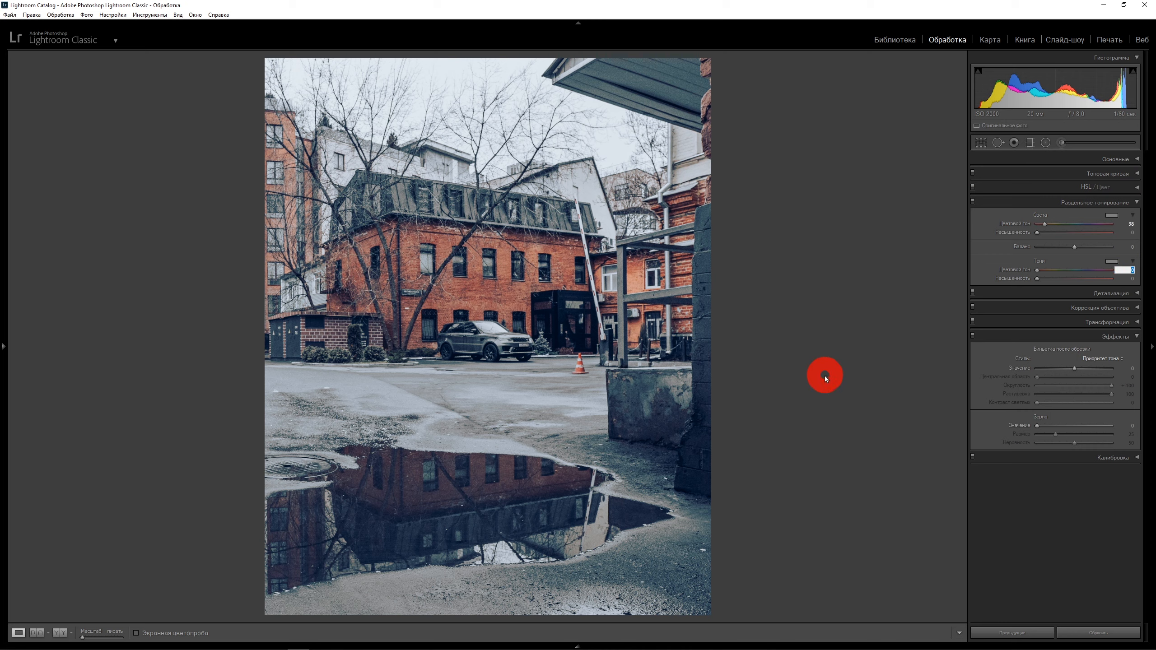
pyautogui.write('220')
pyautogui.press('Return')
# - Try strong split toning saturations of about 85 for the highlights and 76 for the shadows
pyautogui.moveTo(1037, 234); pyautogui.dragTo(1102, 235)
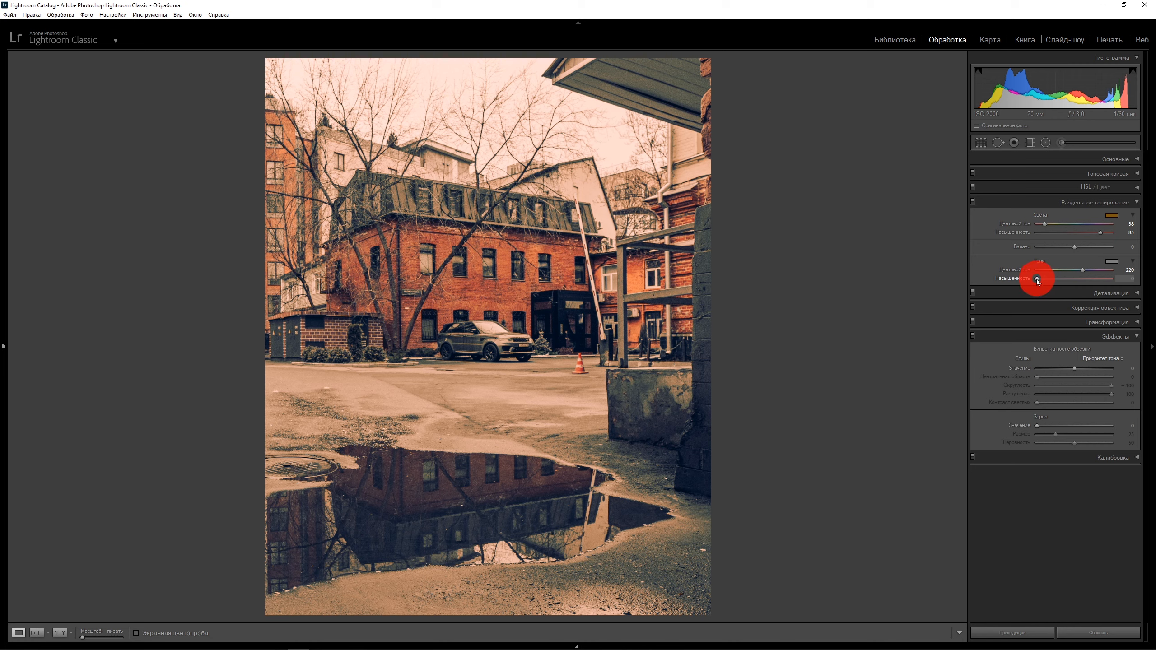
pyautogui.moveTo(1037, 279); pyautogui.dragTo(1093, 279)
pyautogui.click(847, 489)
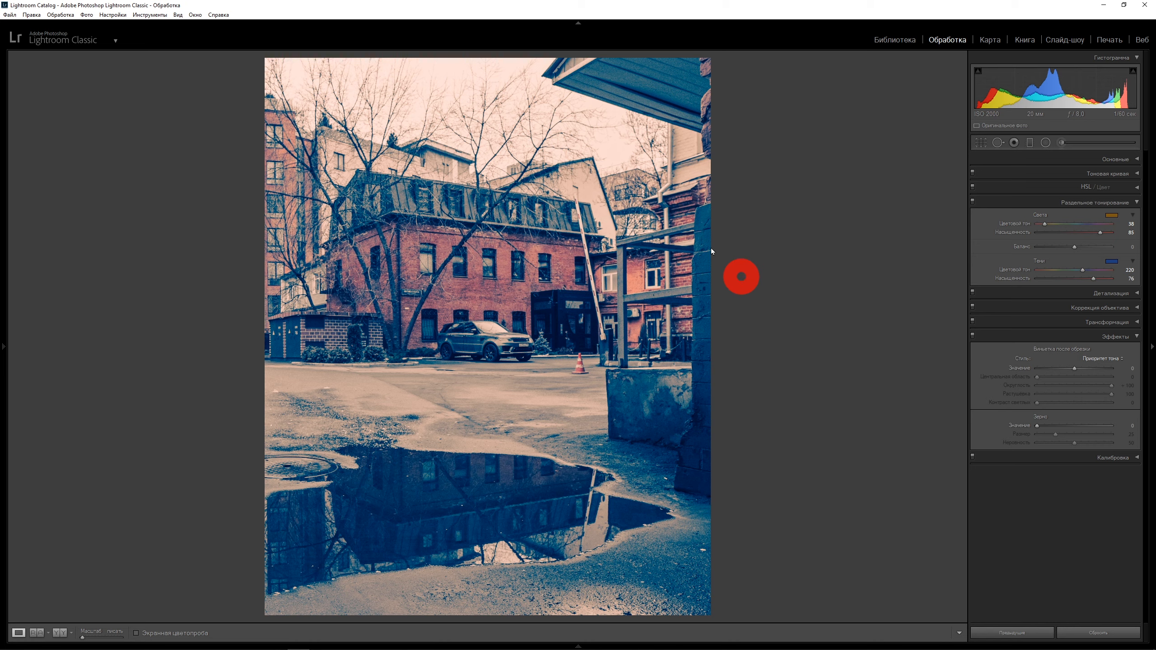
# - Set the split toning saturation to 5 for the shadows and 7 for the highlights, then collapse those settings
pyautogui.click(1131, 279)
pyautogui.write('5')
pyautogui.press('Return')
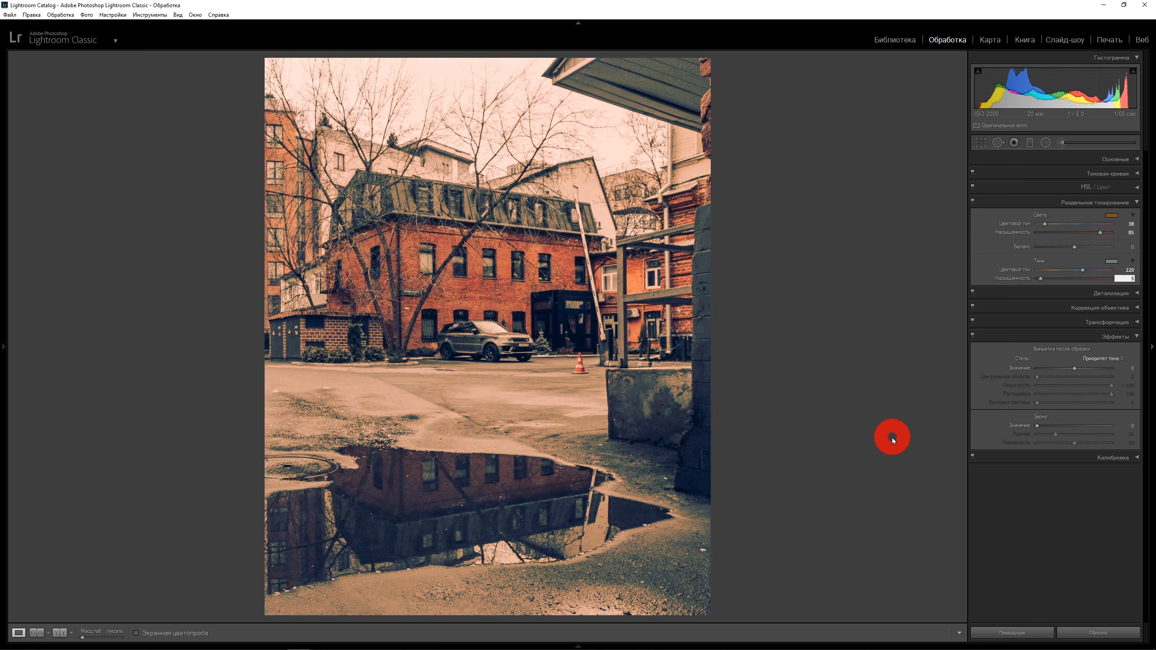
pyautogui.moveTo(1137, 241); pyautogui.dragTo(754, 434)
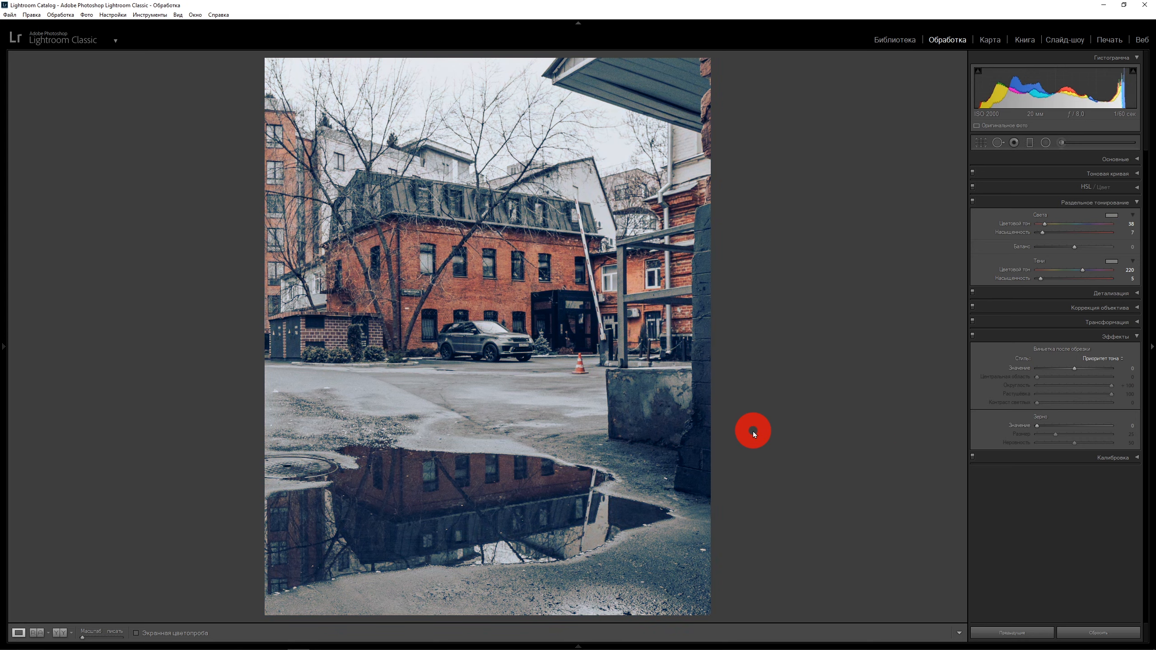
pyautogui.click(1137, 203)
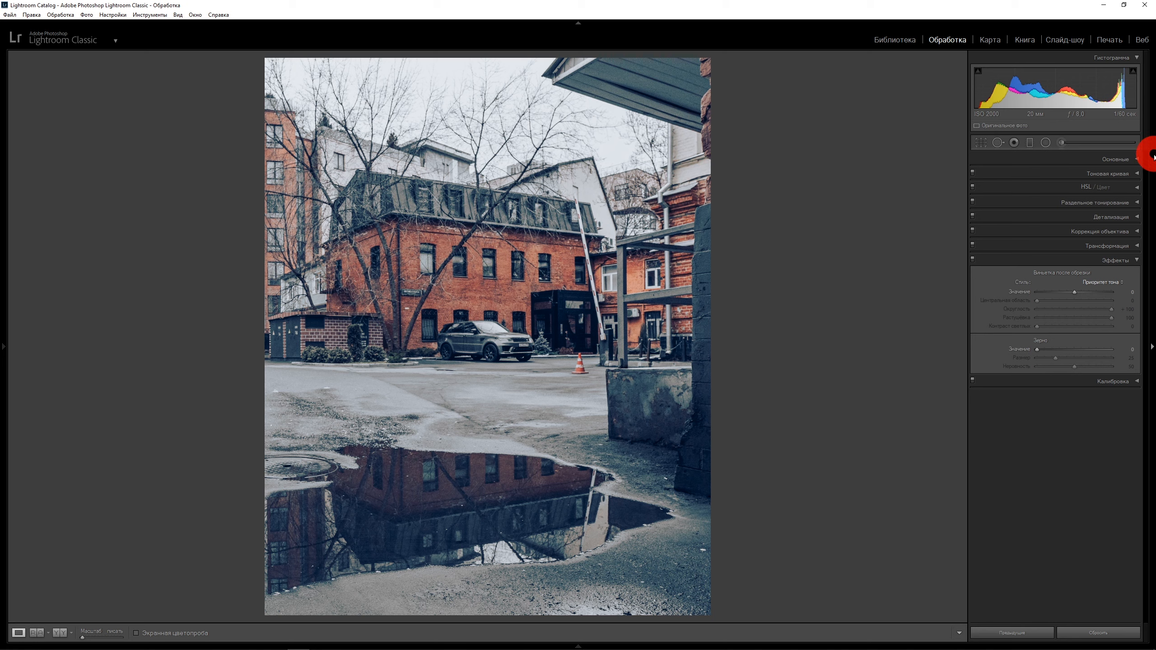
# - Warm the white balance temperature to 8342 and compare the photo before and after side by side
pyautogui.click(1137, 160)
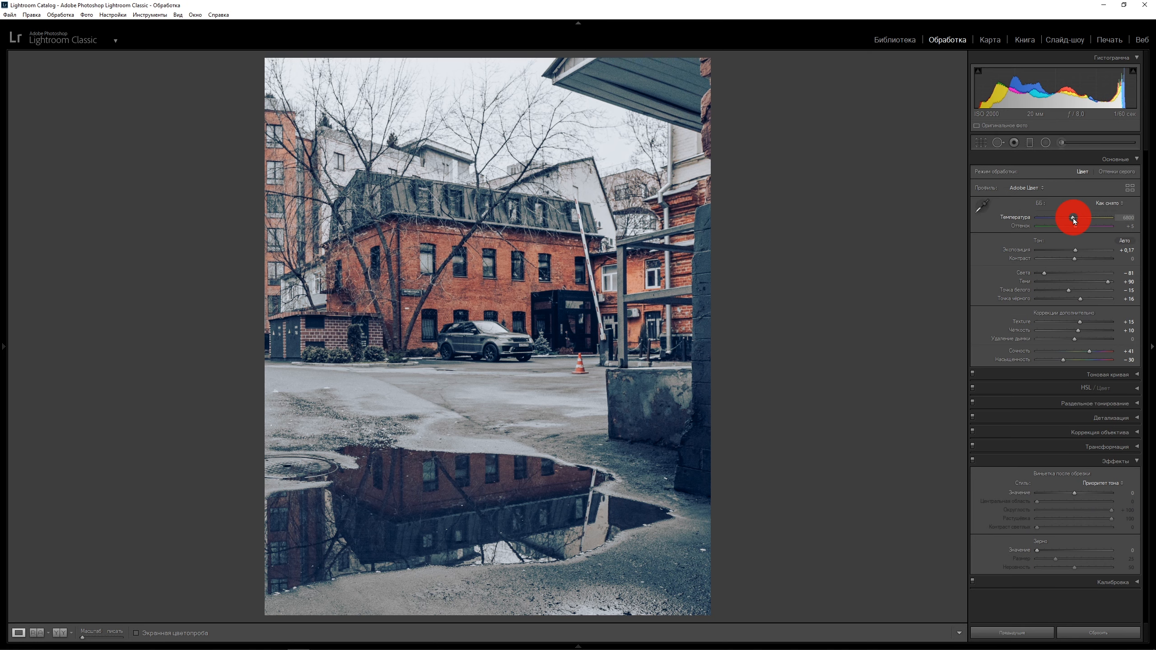
pyautogui.moveTo(1074, 220); pyautogui.dragTo(1084, 219)
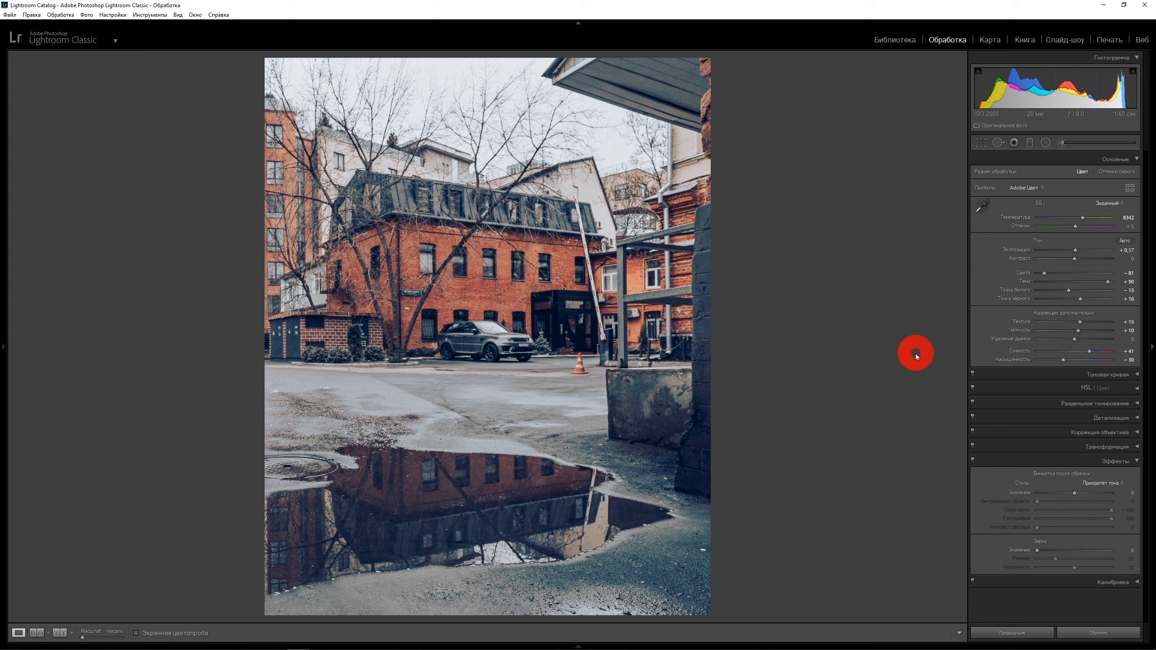
pyautogui.click(60, 633)
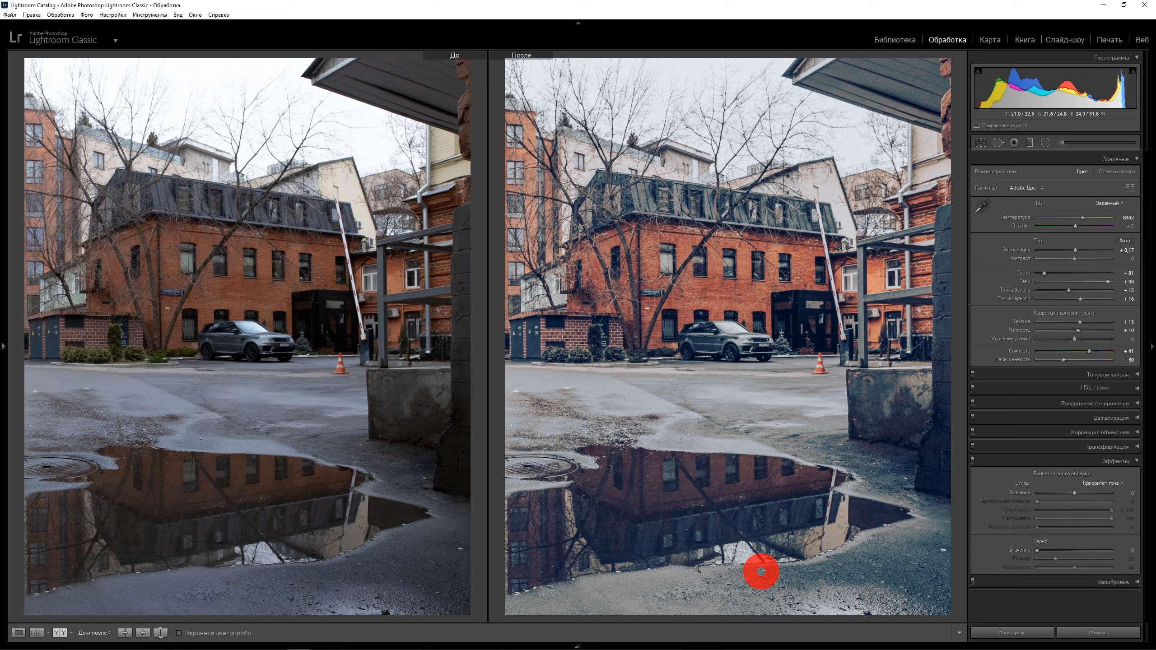
pyautogui.click(18, 633)
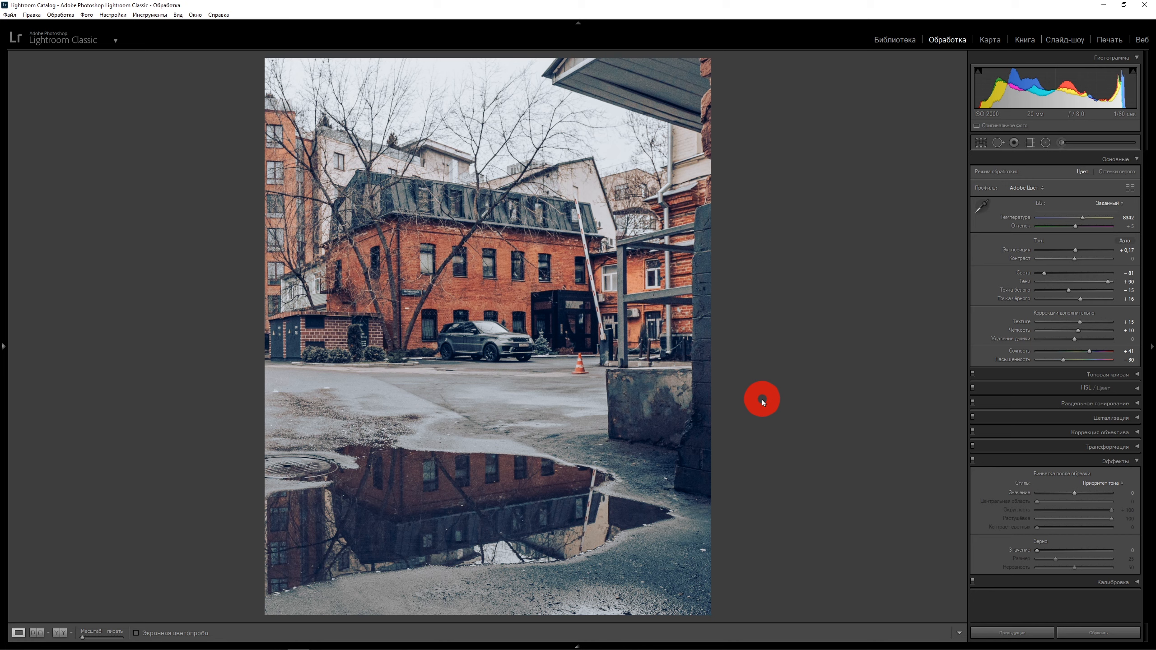
# - Apply a post-crop vignette with amount −15, midpoint 0, roundness +100 and feather 100
pyautogui.click(1137, 159)
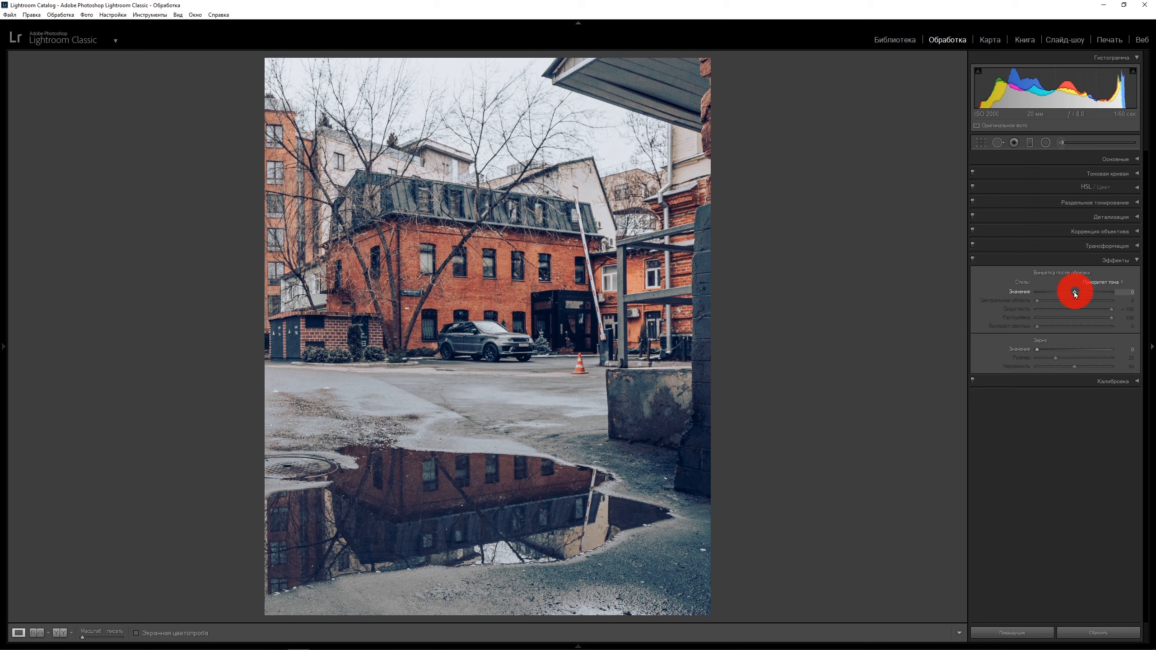
pyautogui.moveTo(1075, 294); pyautogui.dragTo(1074, 294)
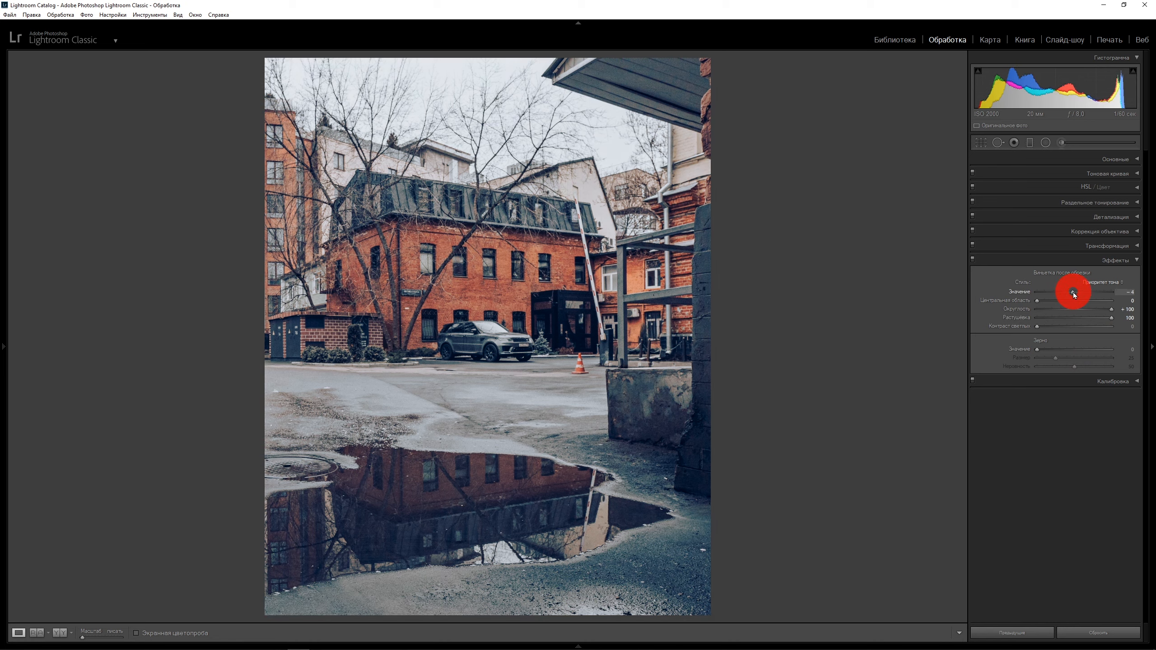
pyautogui.doubleClick(1037, 301)
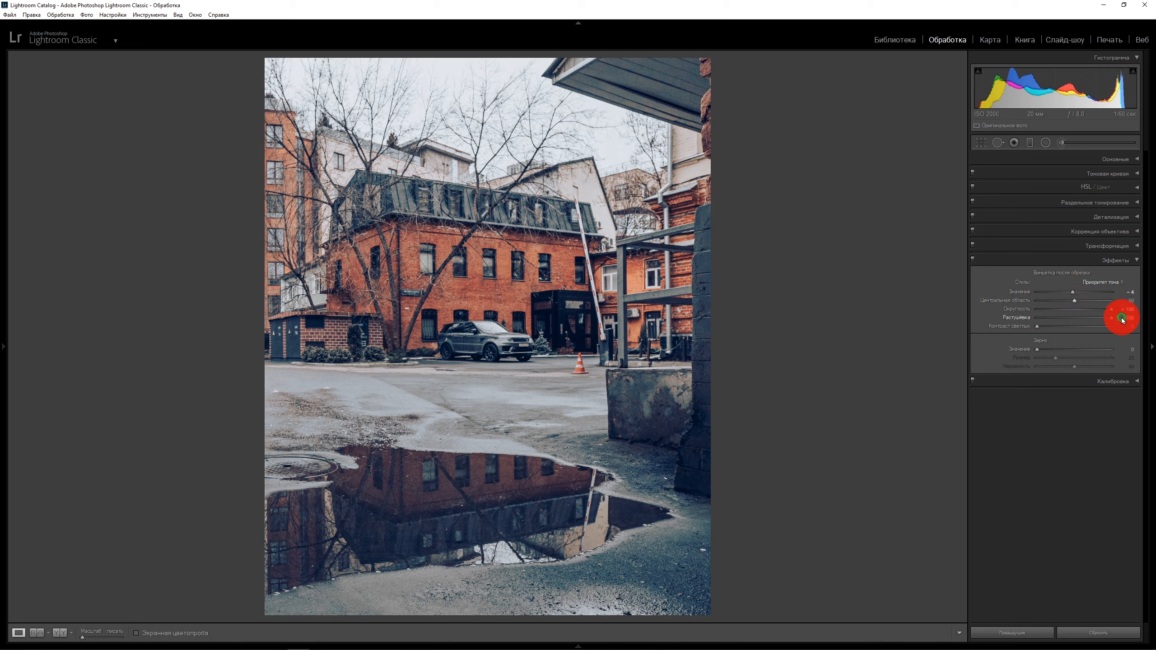
pyautogui.doubleClick(1110, 310)
pyautogui.doubleClick(1106, 318)
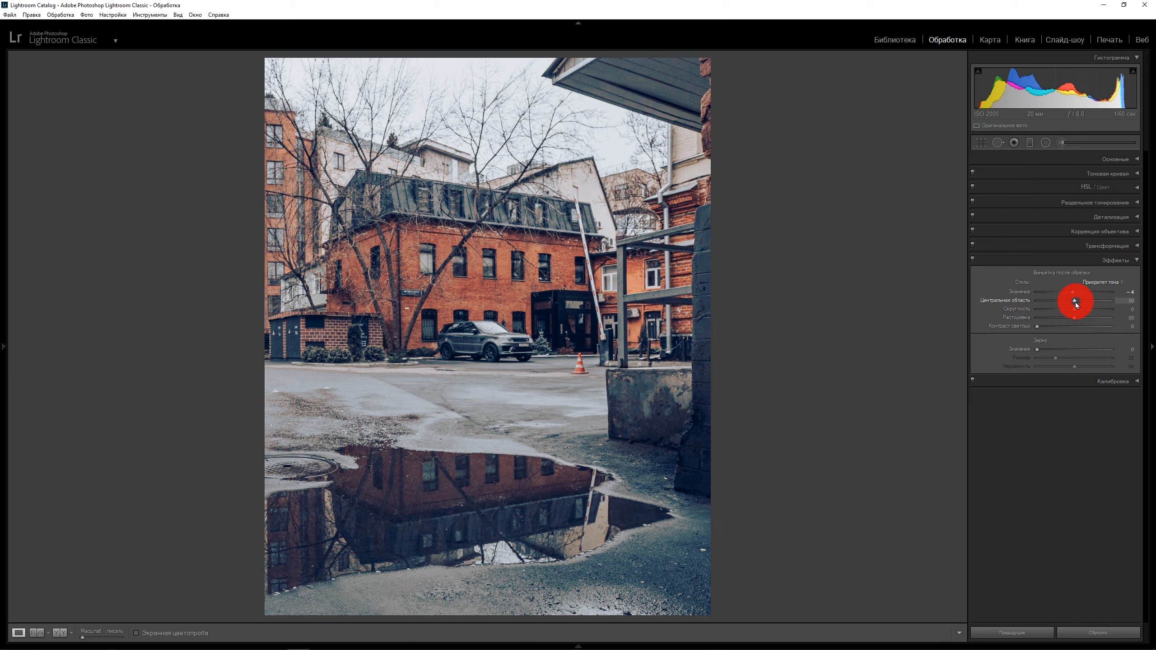
pyautogui.moveTo(1075, 304); pyautogui.dragTo(966, 310)
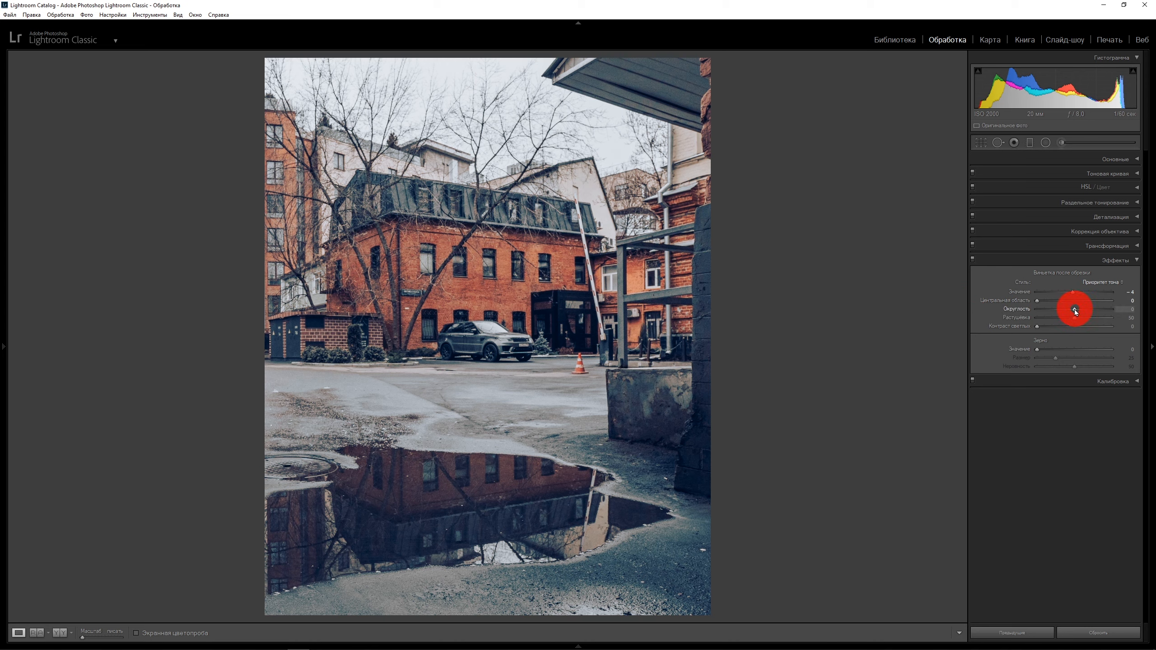
pyautogui.moveTo(1075, 310); pyautogui.dragTo(1145, 311)
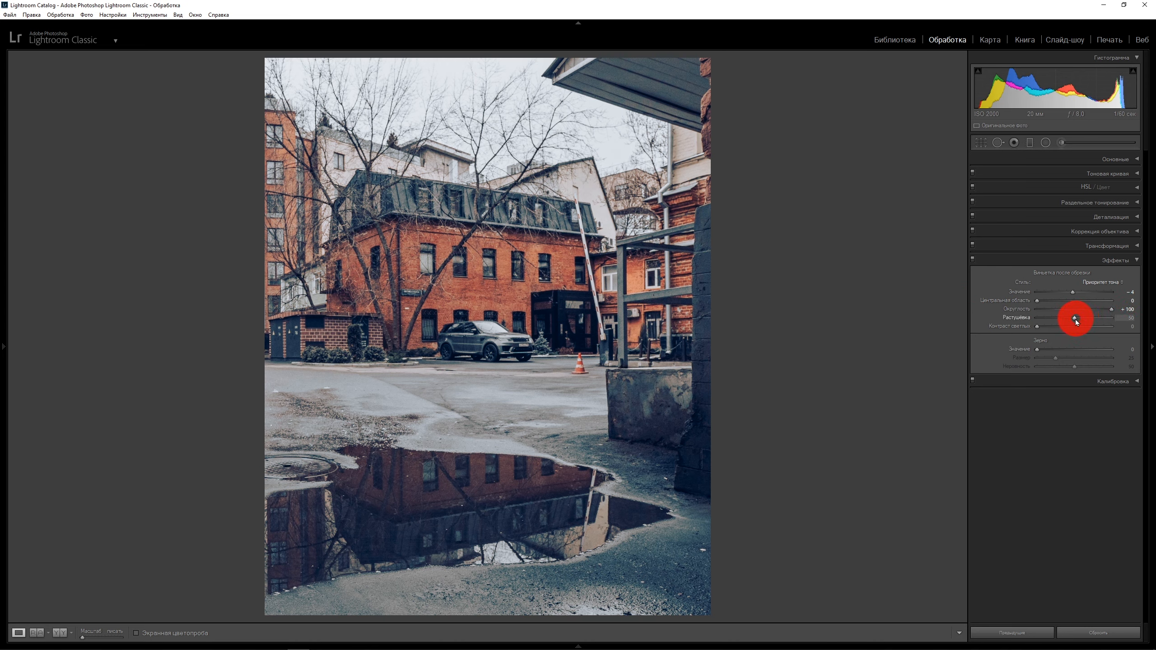
pyautogui.moveTo(1076, 319); pyautogui.dragTo(1148, 326)
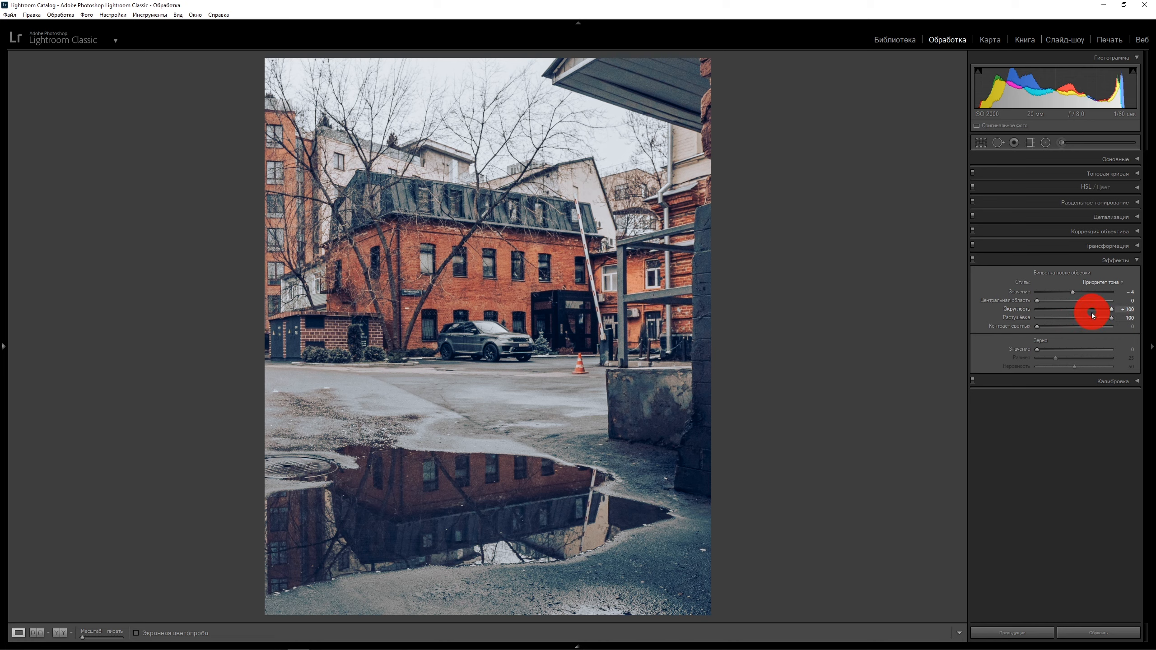
pyautogui.moveTo(1073, 294); pyautogui.dragTo(1069, 291)
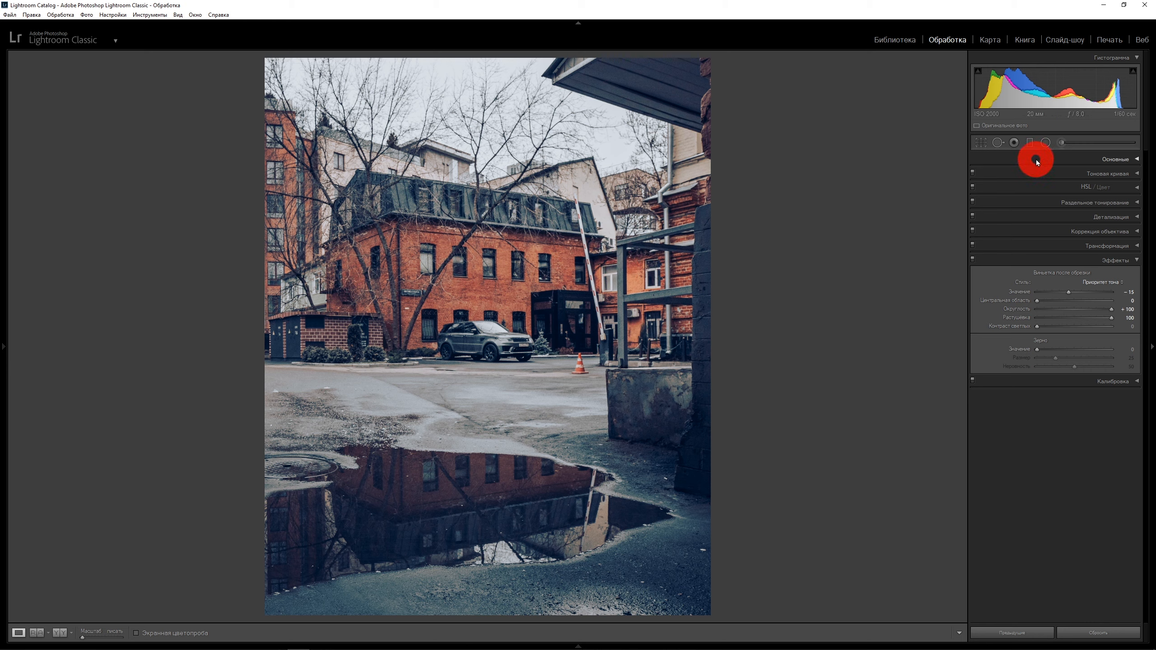
# - Start a radial filter with saturation and exposure reset to zero, and draw its ellipse around the car, brick building and middle of the courtyard
pyautogui.click(1046, 143)
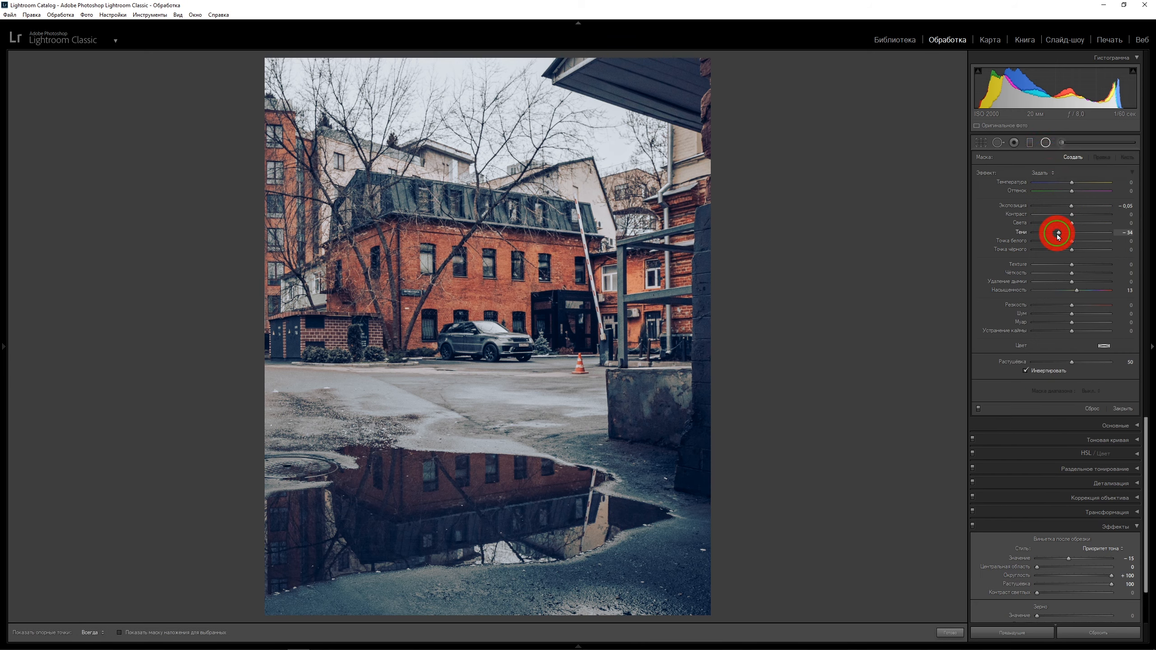
pyautogui.doubleClick(1076, 290)
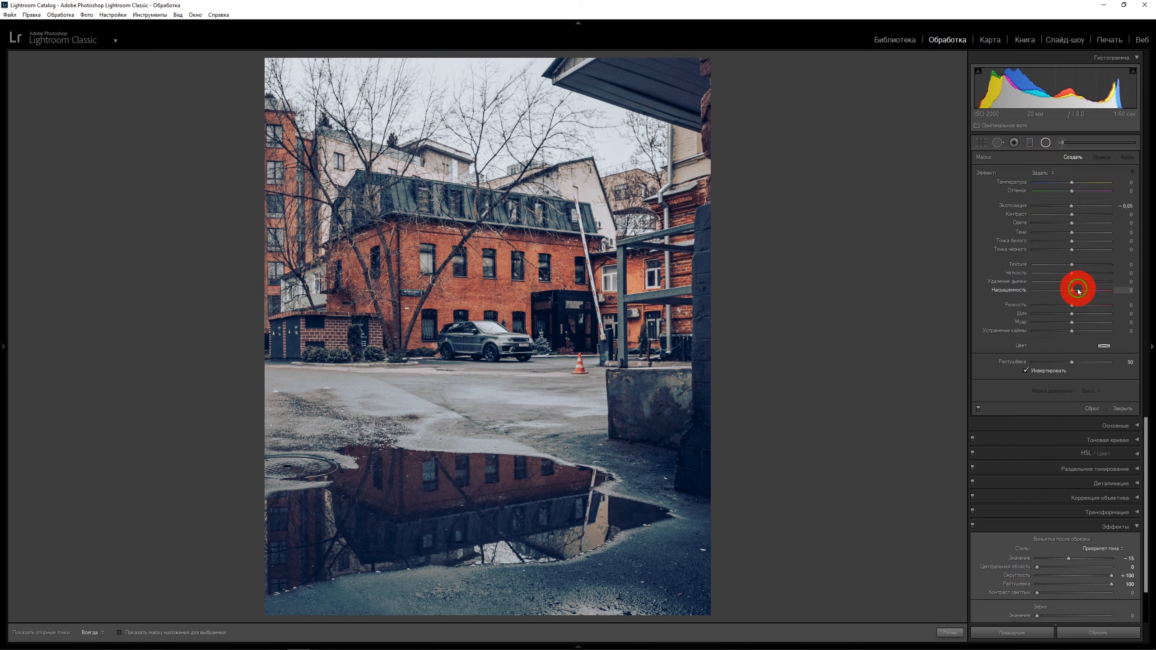
pyautogui.doubleClick(1072, 207)
pyautogui.moveTo(348, 293)
pyautogui.mouseDown()
pyautogui.moveTo(507, 431)
pyautogui.moveTo(509, 316)
pyautogui.moveTo(492, 328)
pyautogui.mouseUp()
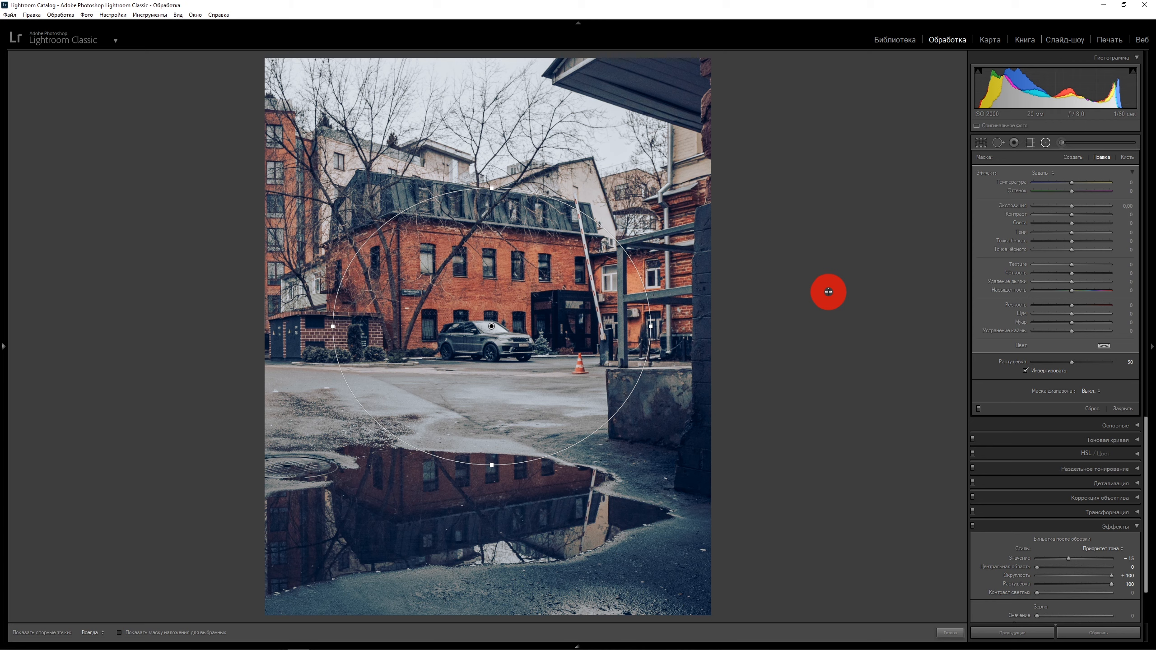
# - Set the radial filter's highlights to −100, shadows to 68, texture to 15 and clarity to 5
pyautogui.moveTo(1072, 223); pyautogui.dragTo(1033, 223)
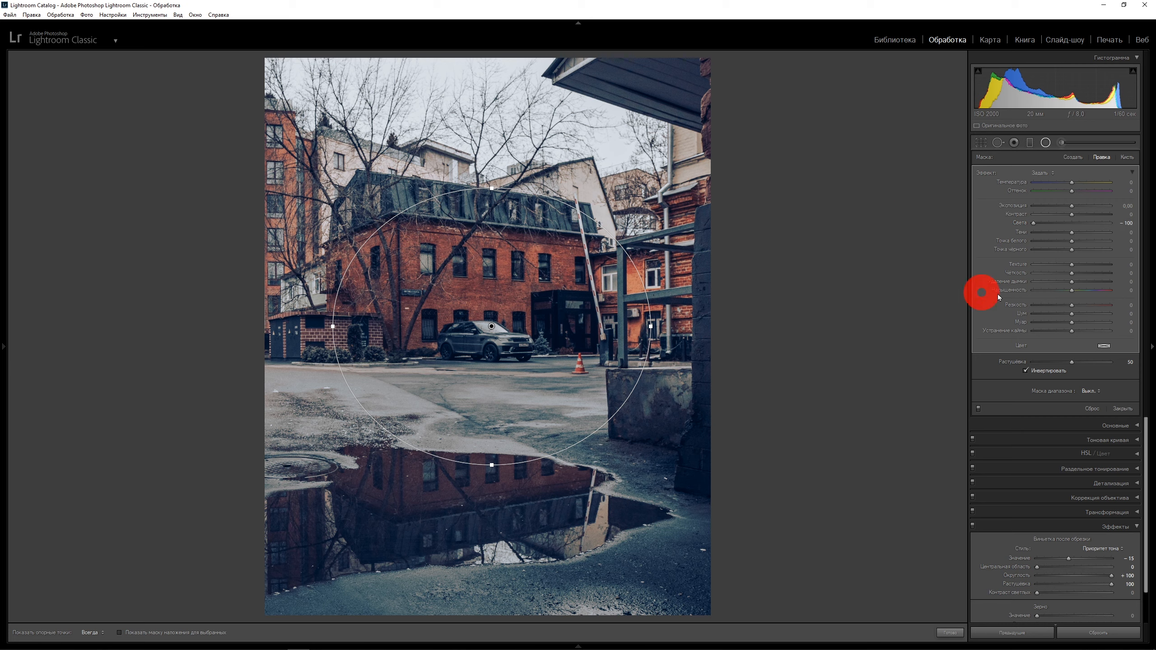
pyautogui.moveTo(1072, 232); pyautogui.dragTo(1099, 229)
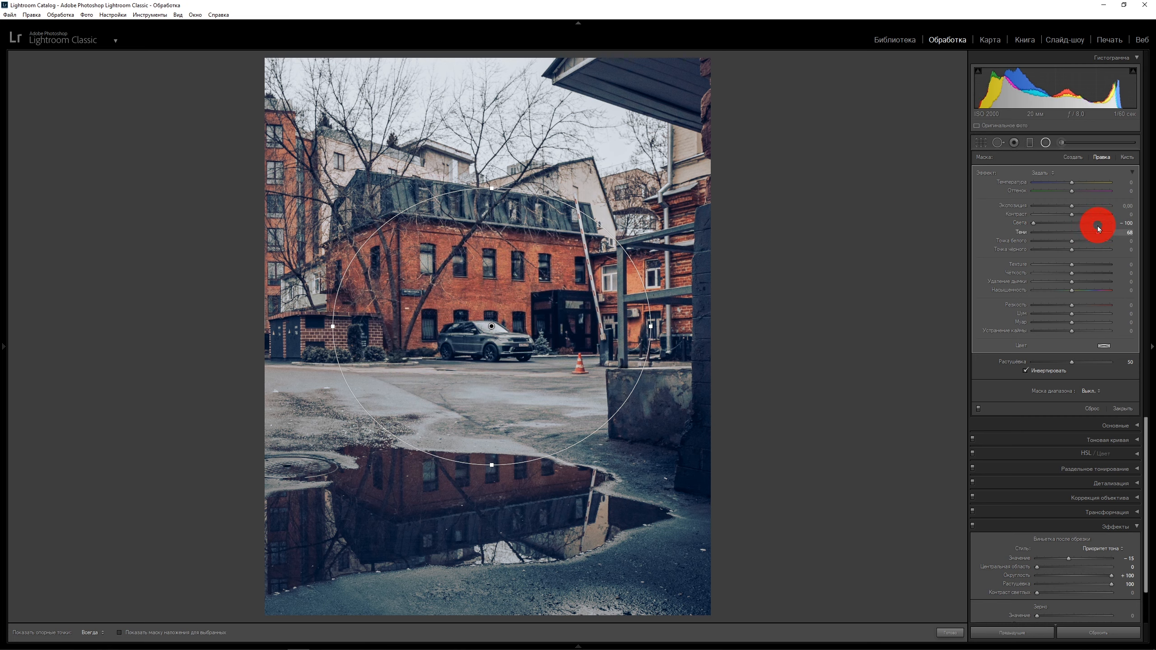
pyautogui.click(1122, 265)
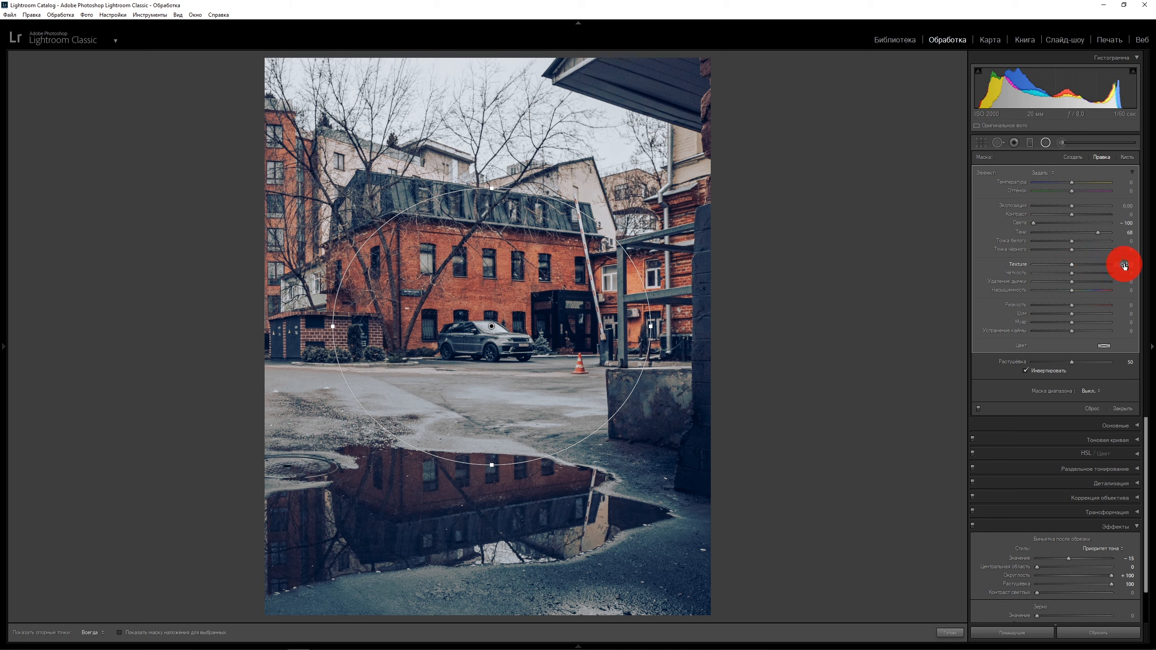
pyautogui.write('15')
pyautogui.press('Return')
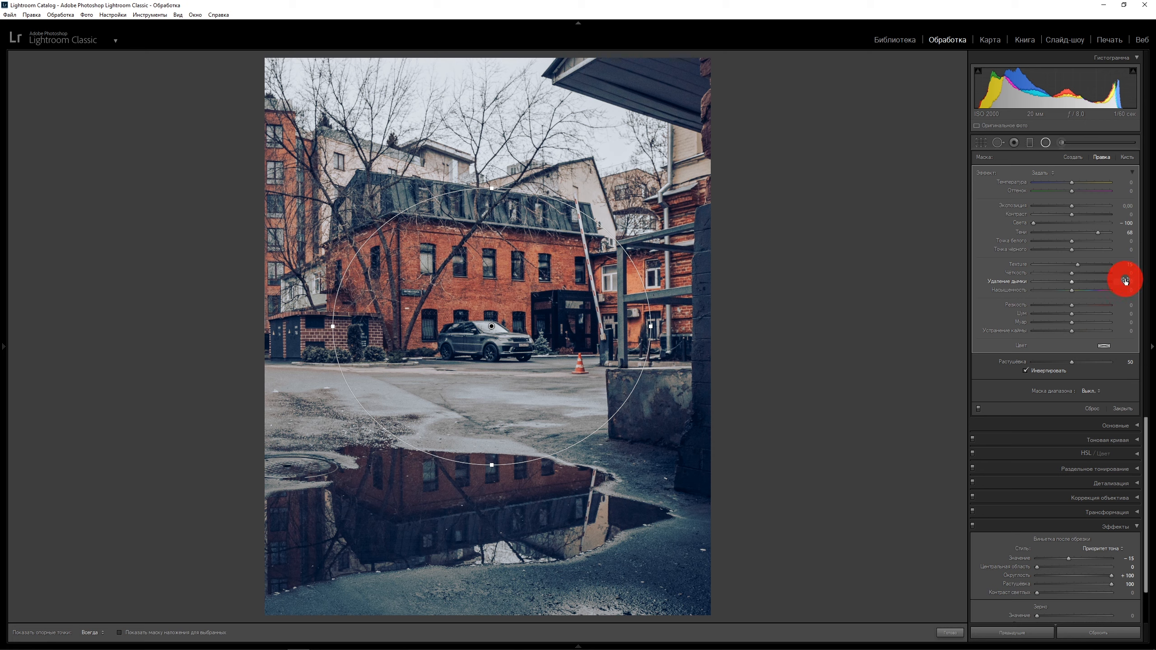
pyautogui.click(1125, 275)
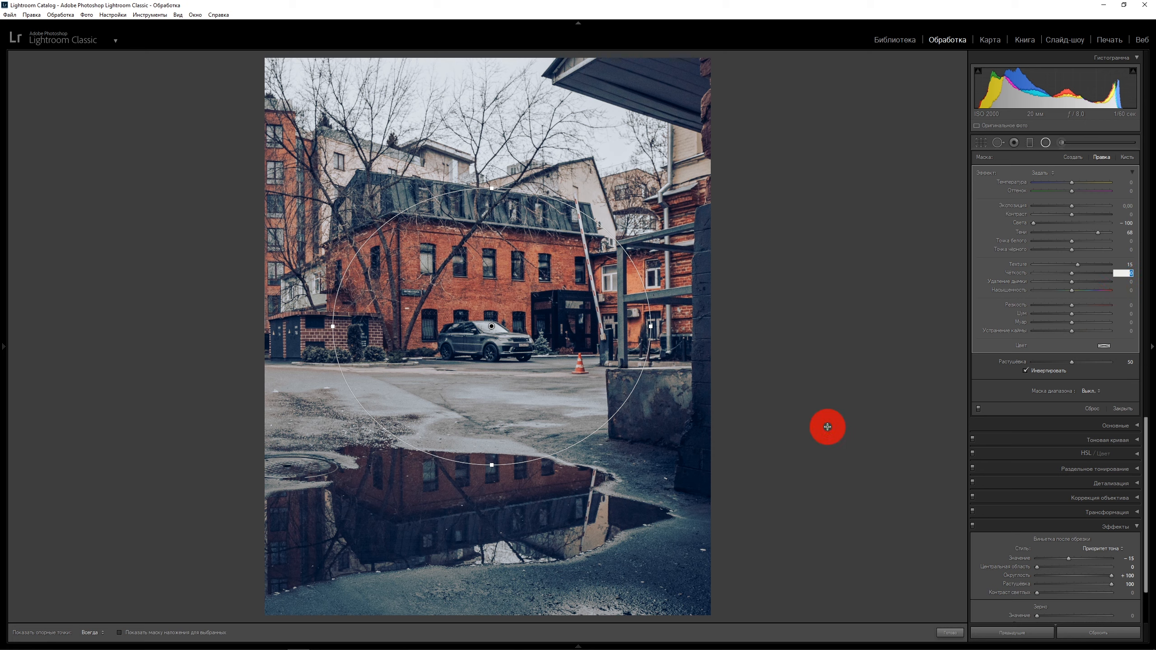
pyautogui.press('Return')
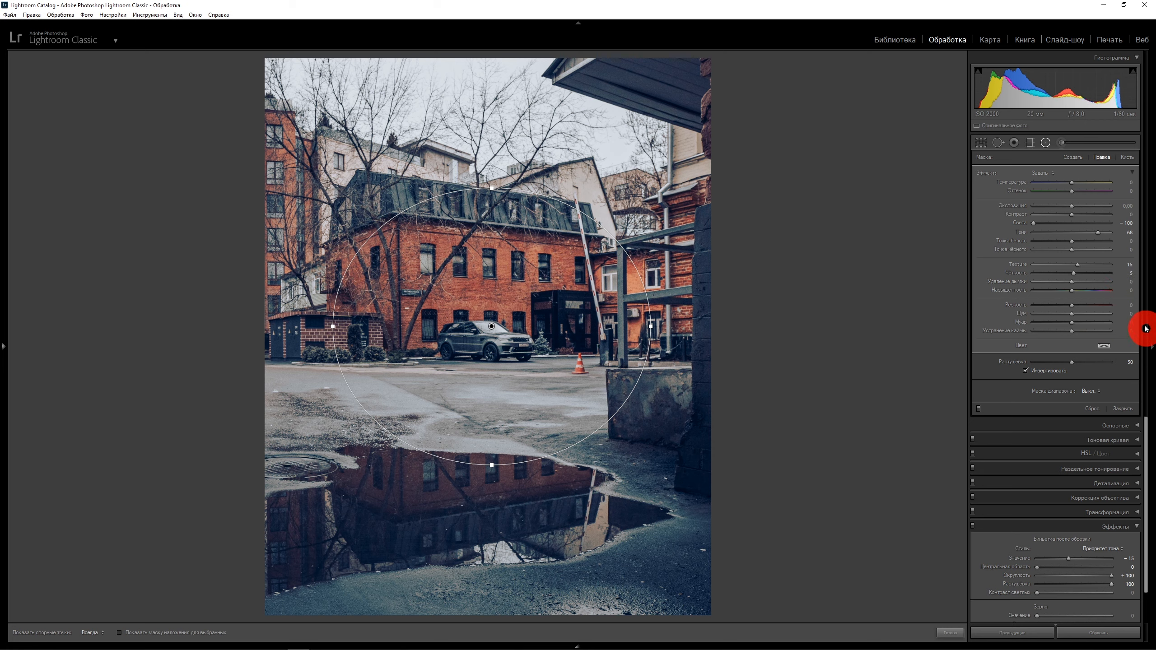
# - Set the radial filter's sharpness to 20, saturation to 3 and exposure to −0.10
pyautogui.click(1129, 307)
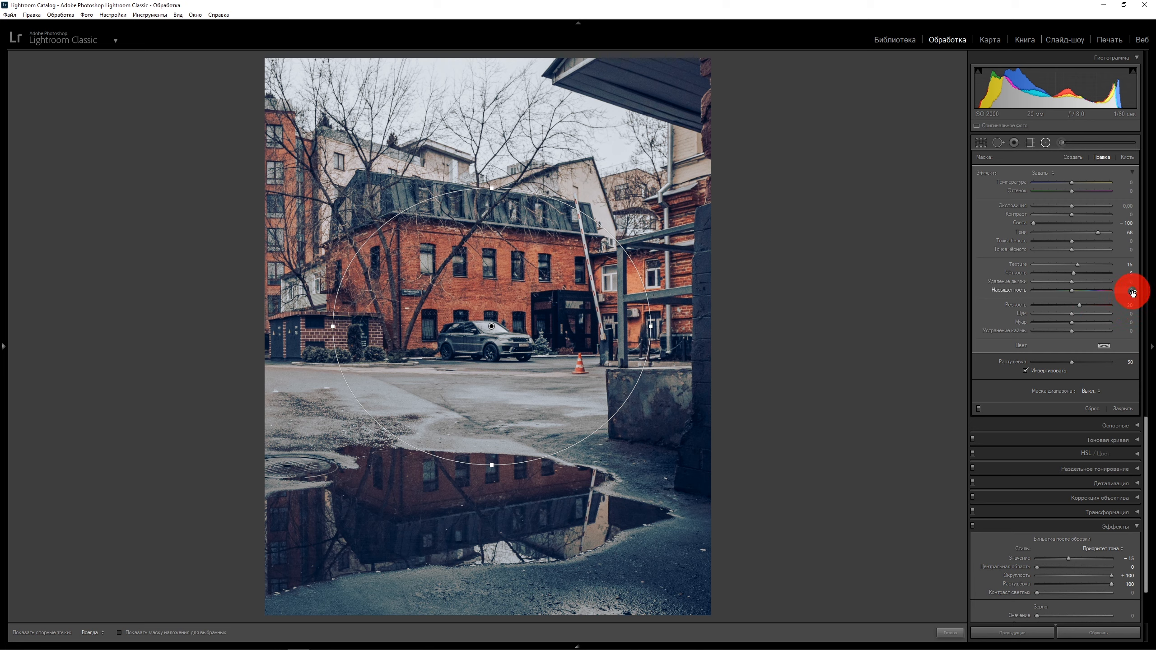
pyautogui.click(1129, 292)
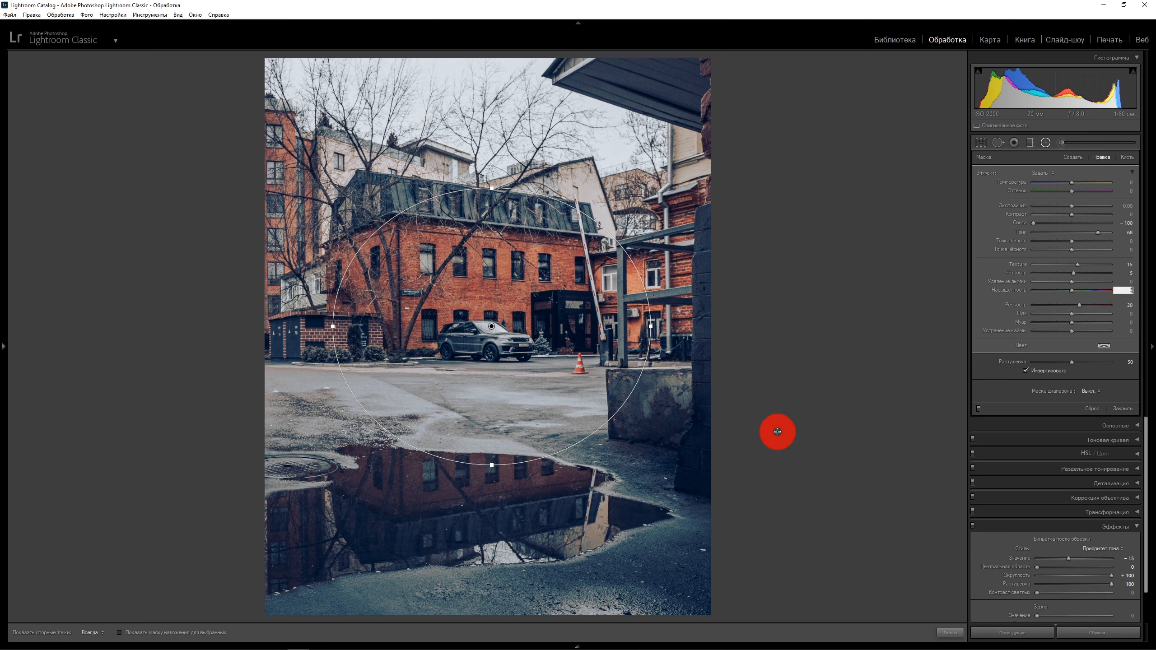
pyautogui.press('Tab')
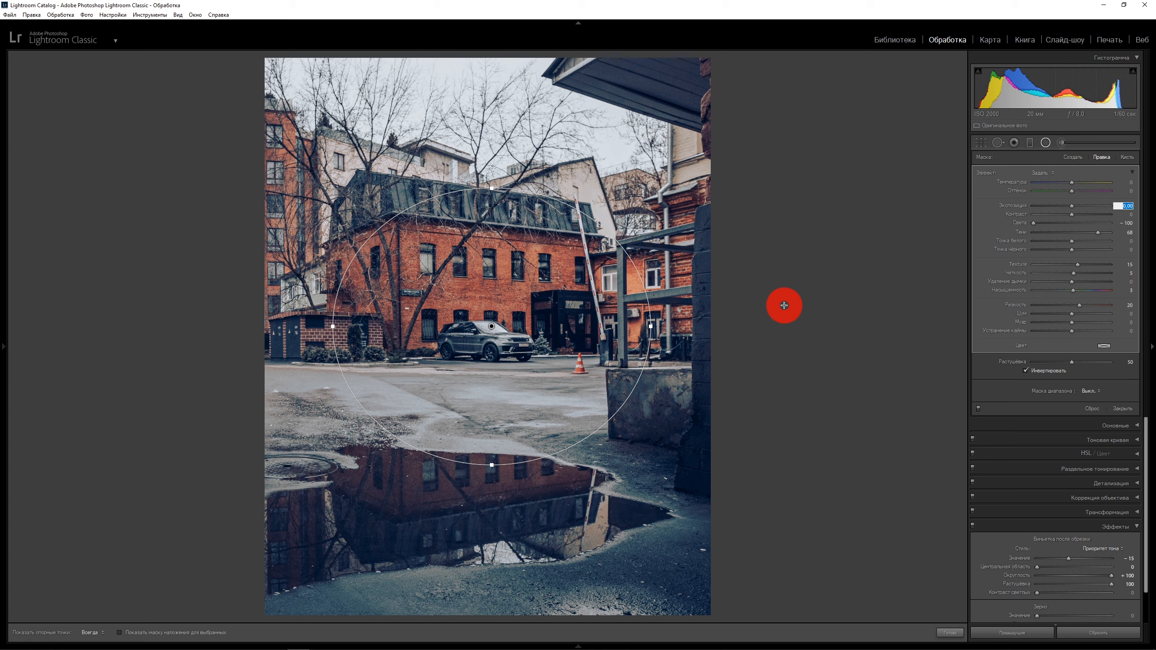
pyautogui.press('Down')
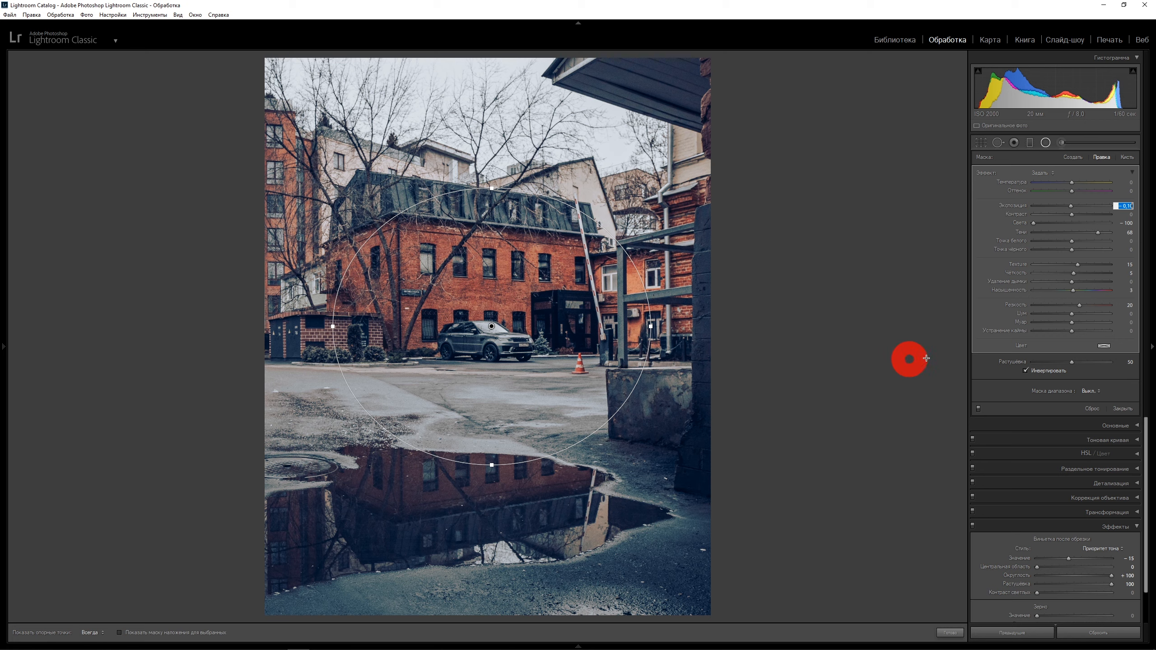
# - Compare the photo with and without the radial filter, and finish editing the filter
pyautogui.click(978, 409)
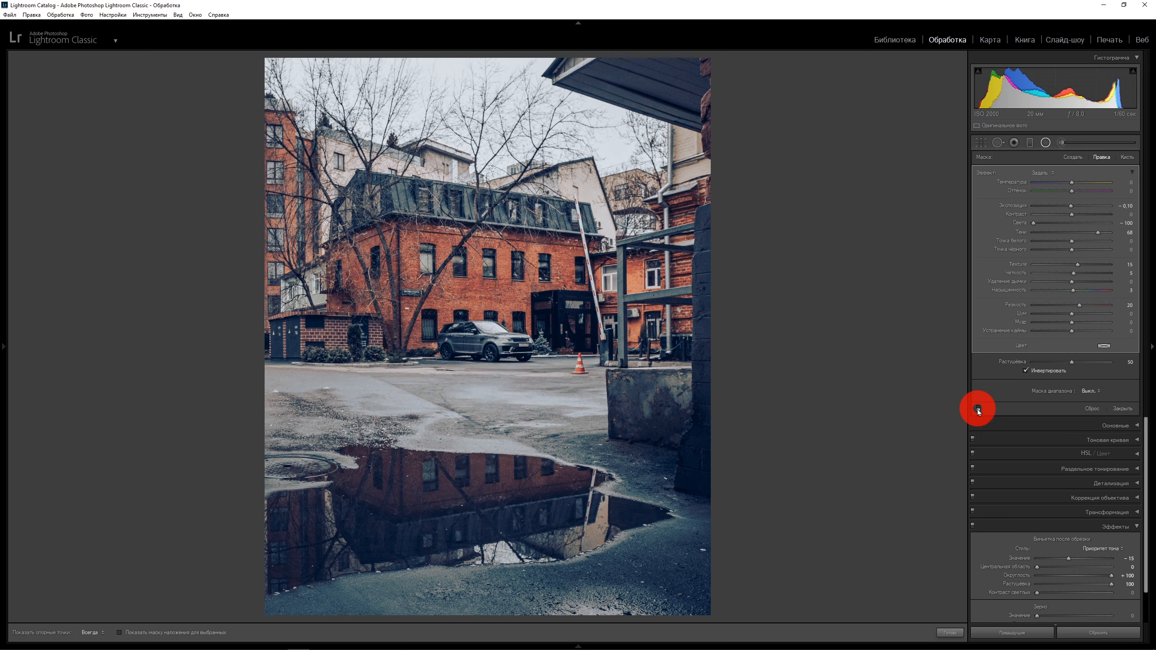
pyautogui.click(978, 409)
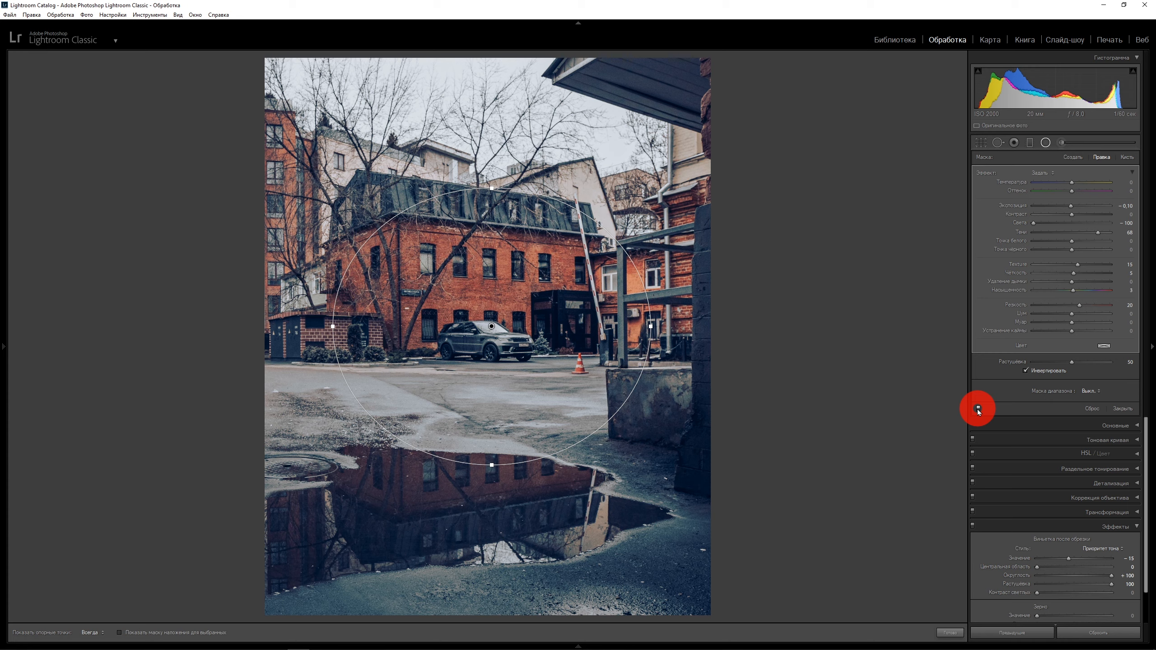
pyautogui.click(978, 409)
pyautogui.press('Escape')
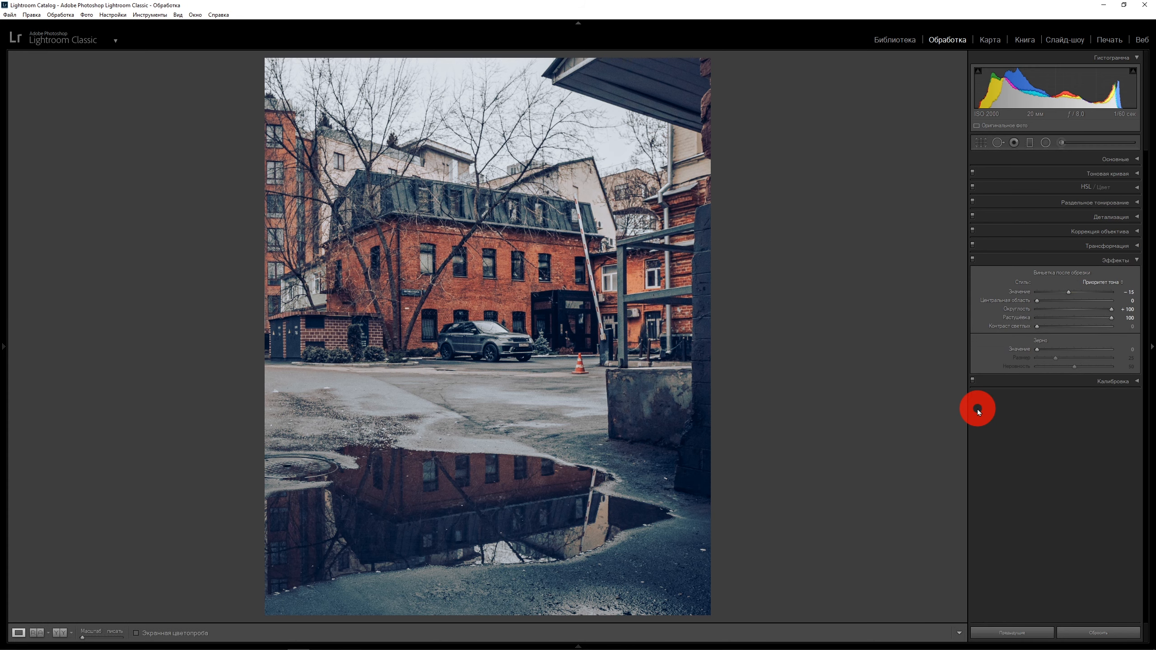
# - Set the photo's basic contrast to −10, highlights to −79 and shadows to +96, and collapse those settings
pyautogui.click(1138, 160)
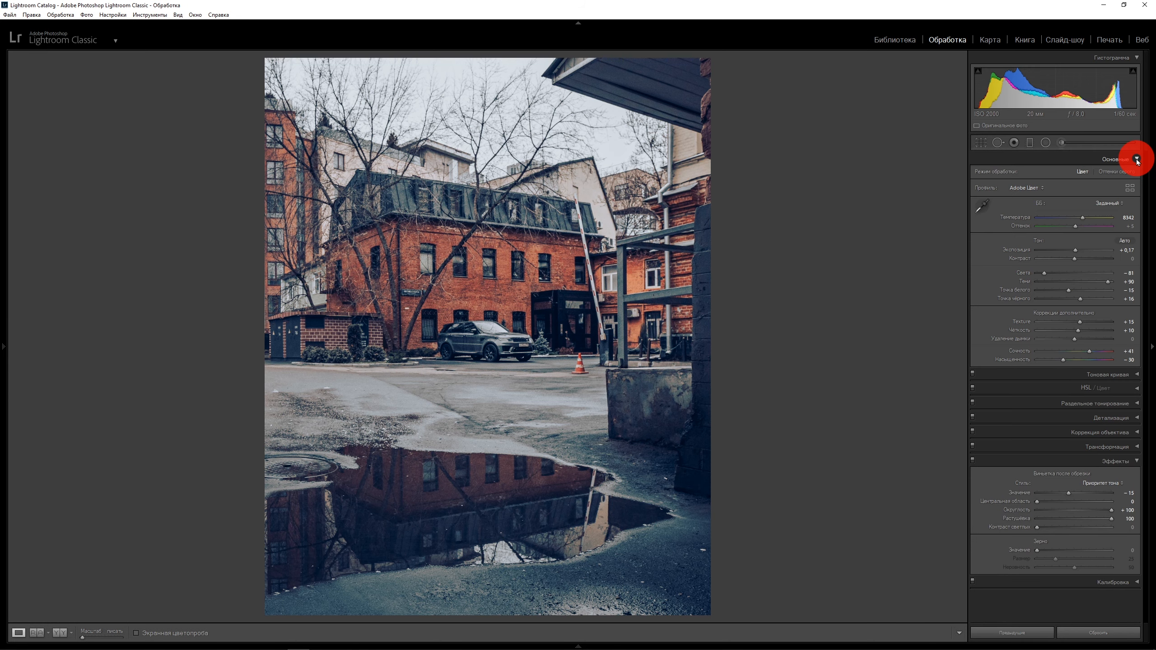
pyautogui.moveTo(1075, 259); pyautogui.dragTo(1072, 259)
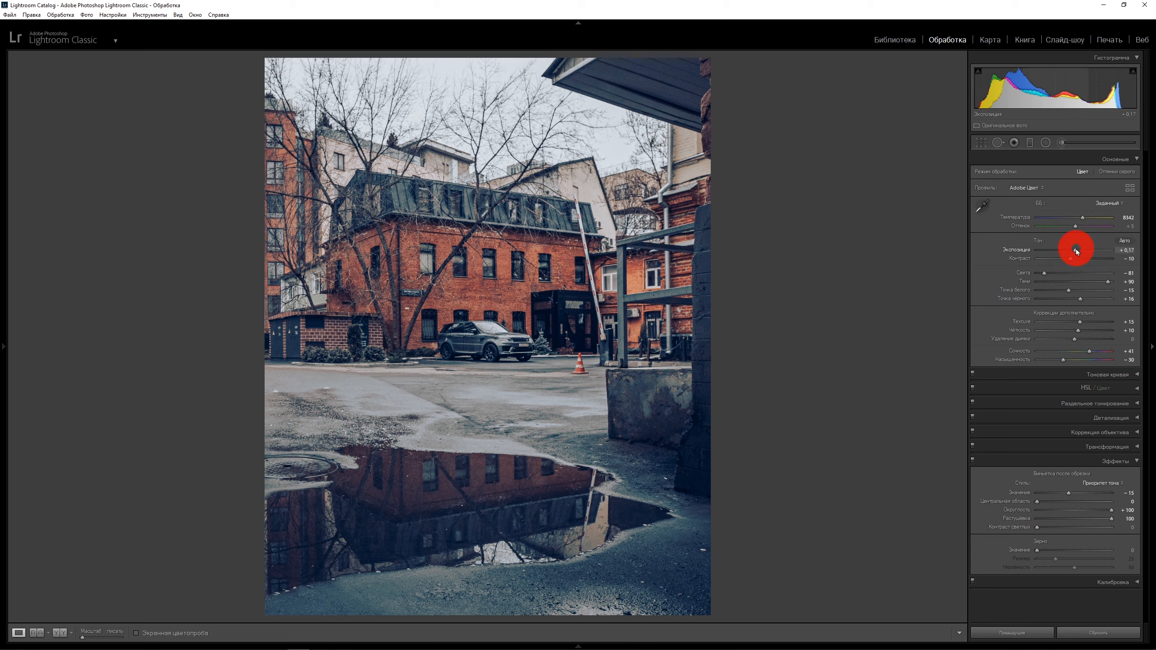
pyautogui.moveTo(1044, 273); pyautogui.dragTo(1046, 272)
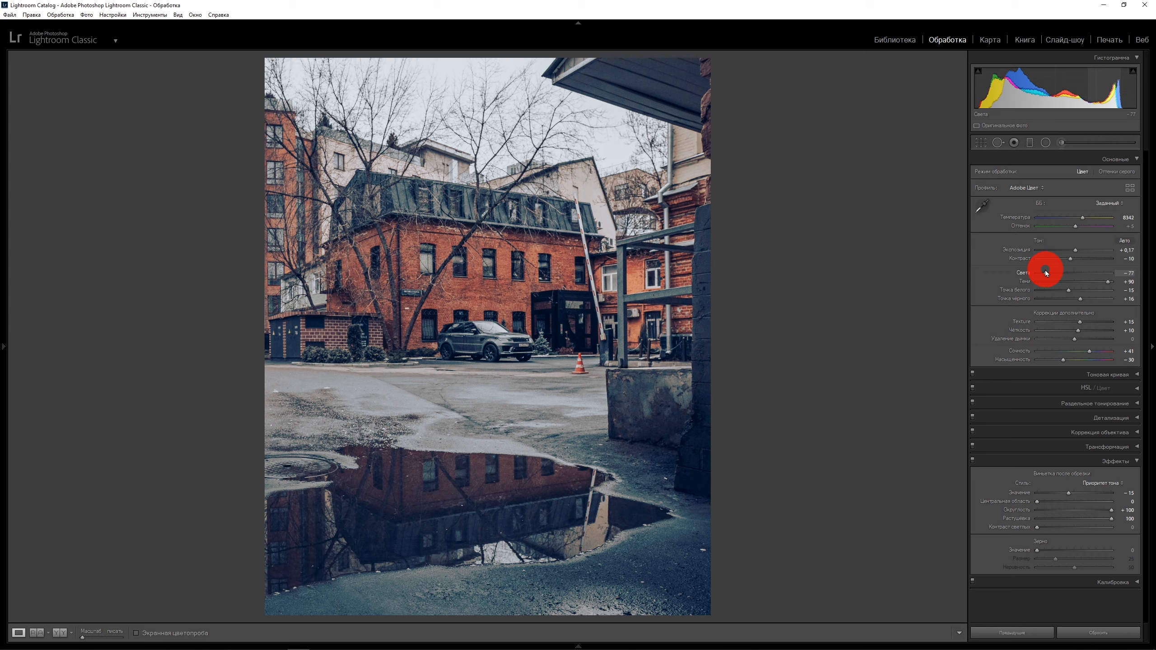
pyautogui.moveTo(1046, 273); pyautogui.dragTo(1110, 282)
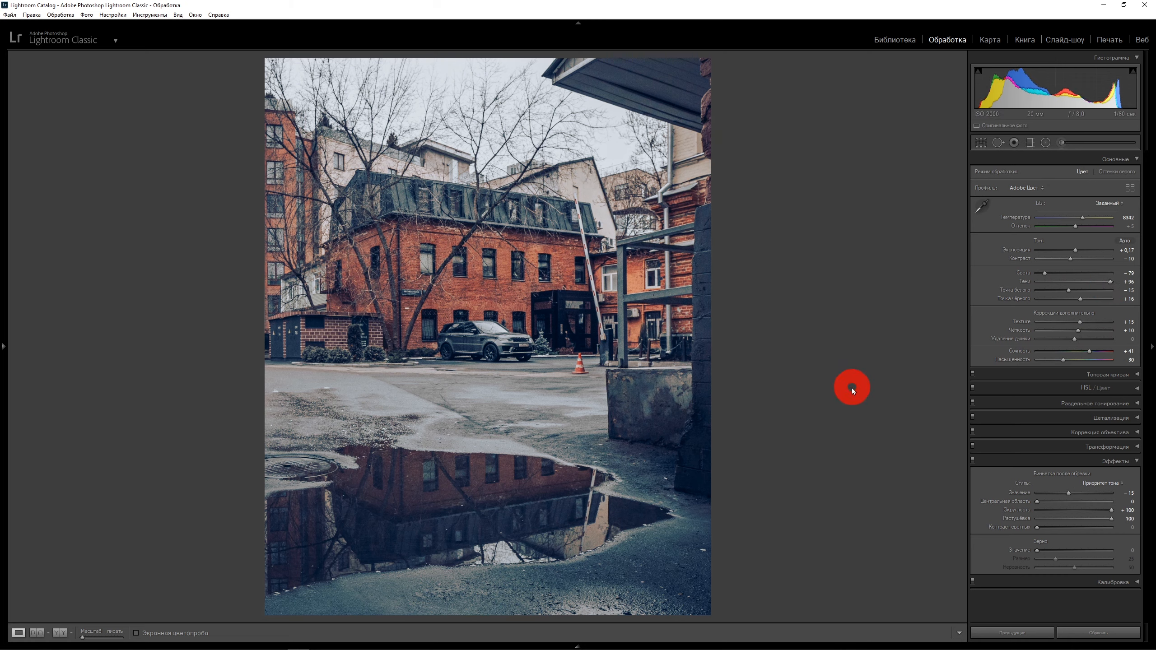
pyautogui.click(1137, 158)
# - Raise the sharpening amount to 50 in the detail settings
pyautogui.click(1137, 217)
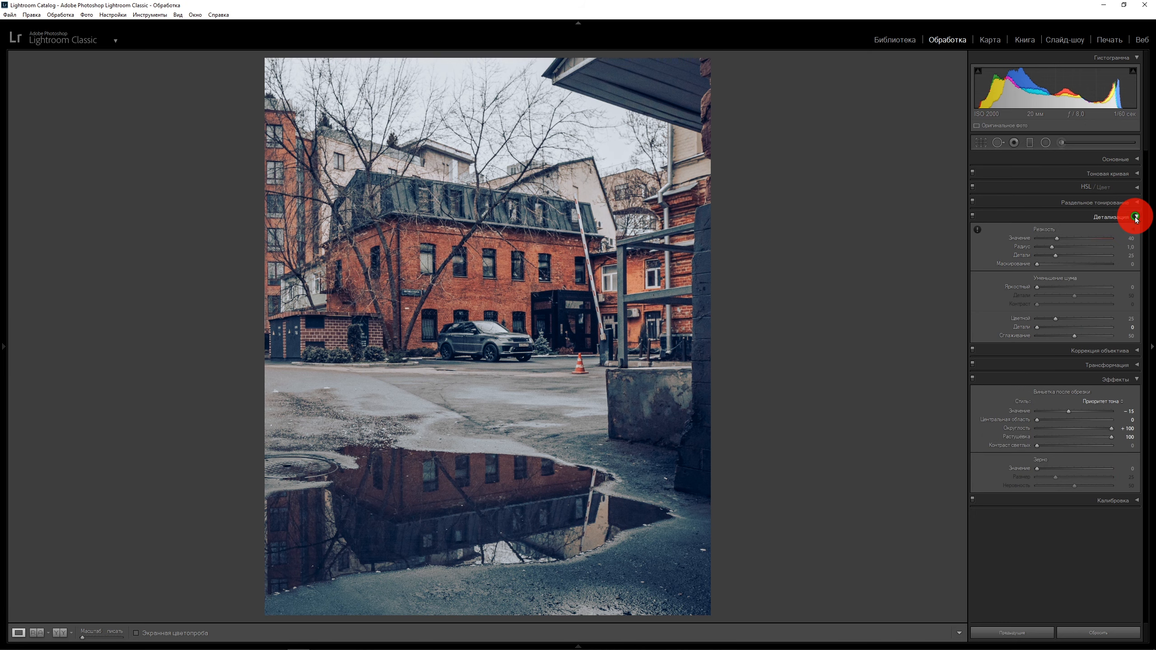
pyautogui.click(1058, 239)
pyautogui.moveTo(1058, 240); pyautogui.dragTo(1063, 240)
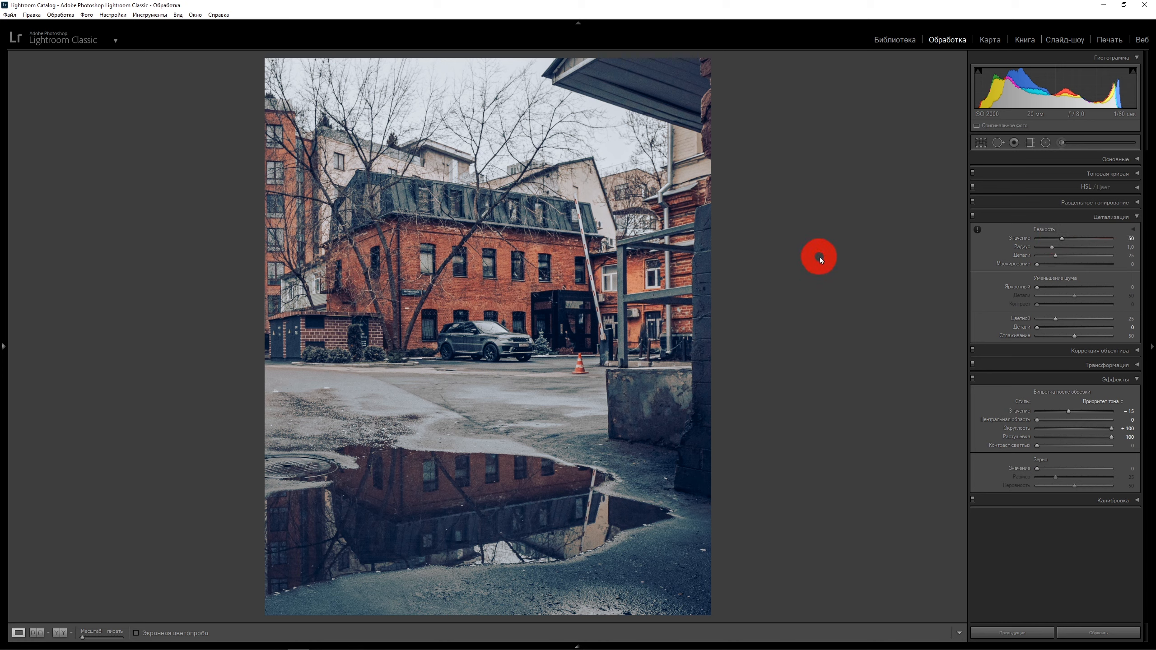
# - Add film grain with amount 7, size 35 and roughness 75
pyautogui.click(1131, 468)
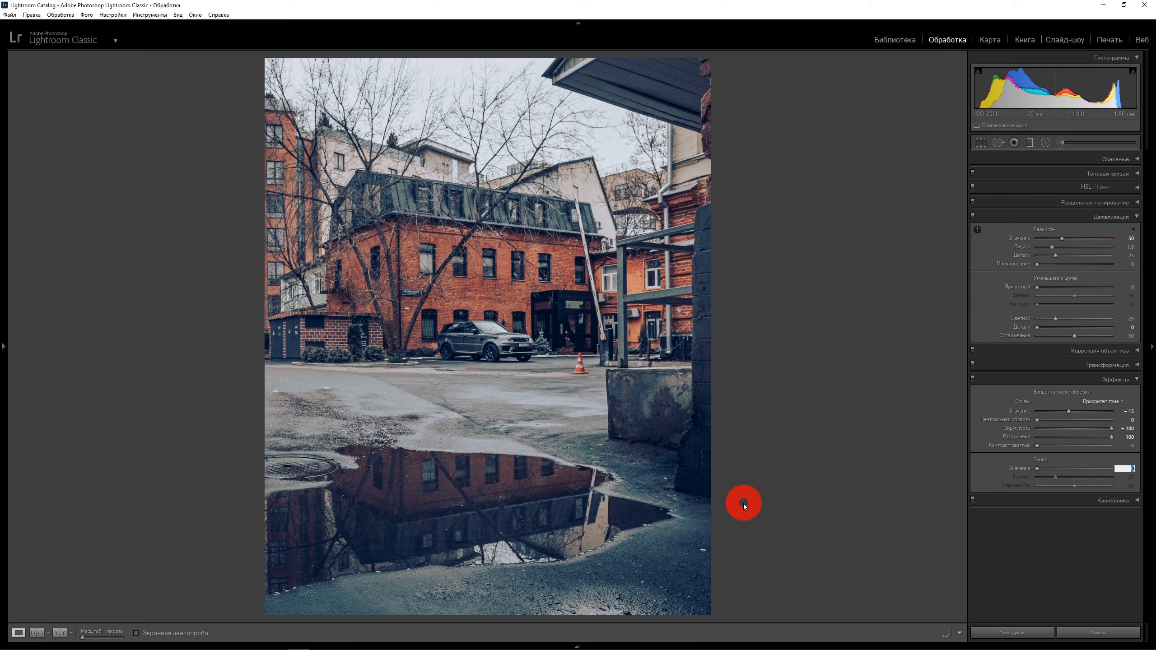
pyautogui.write('7')
pyautogui.press('Return')
pyautogui.press('Tab')
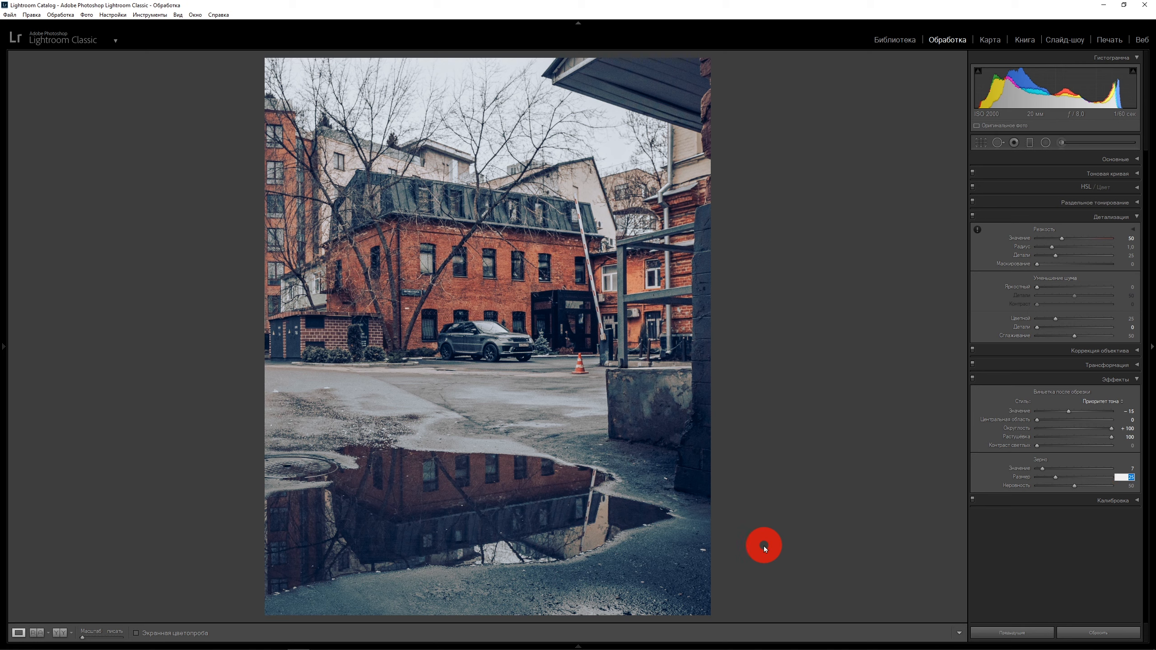
pyautogui.write('35')
pyautogui.click(1131, 486)
pyautogui.write('7')
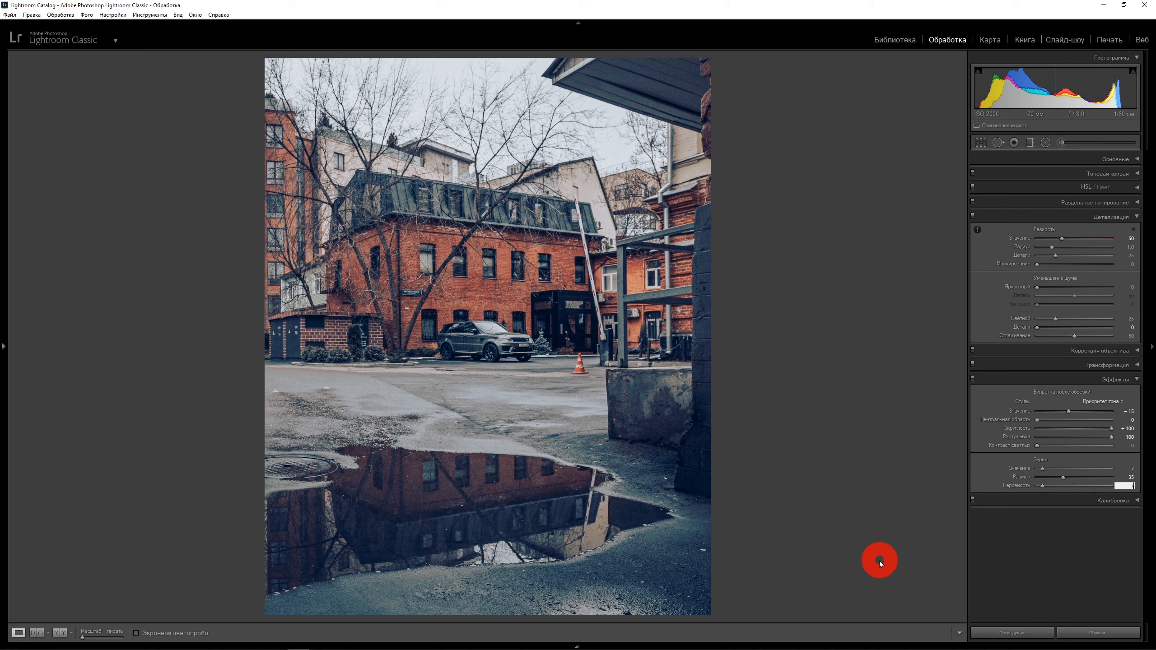
pyautogui.press('Return')
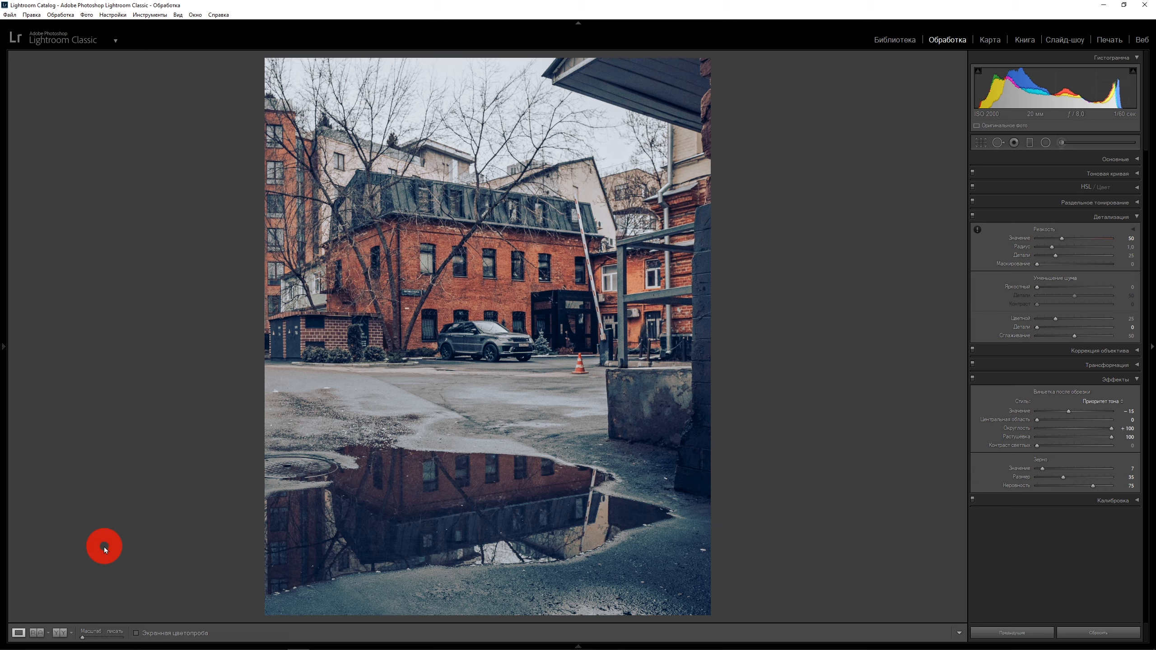
# - Compare the original and graded photo side by side with the adjustment settings hidden
pyautogui.press('y')
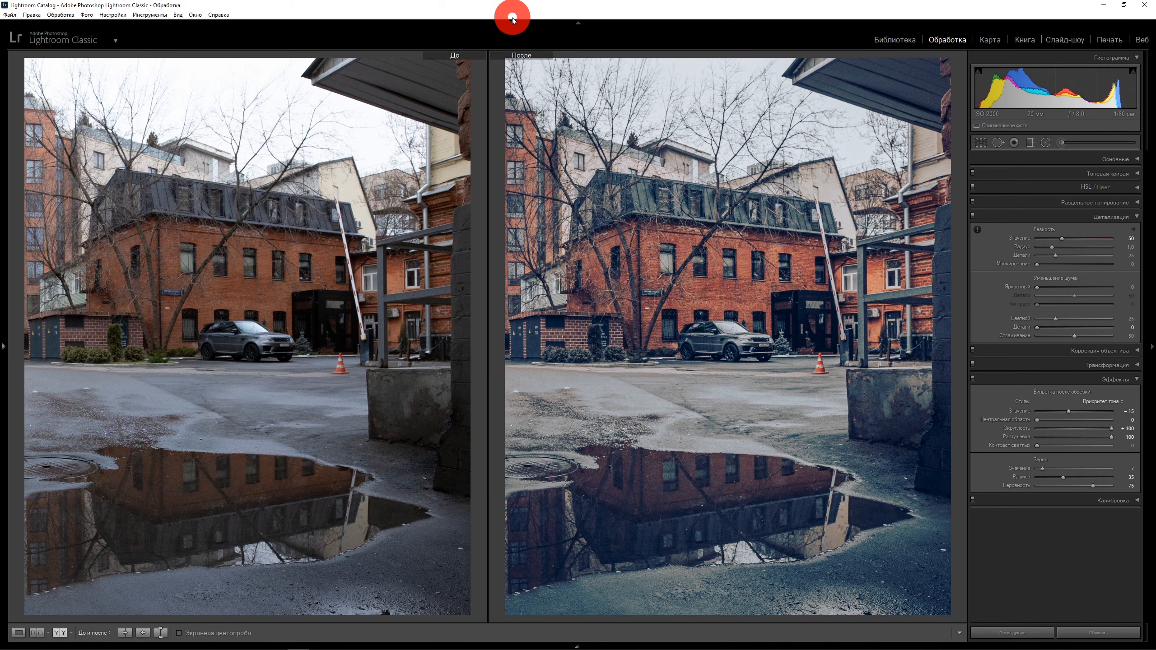
pyautogui.click(1152, 346)
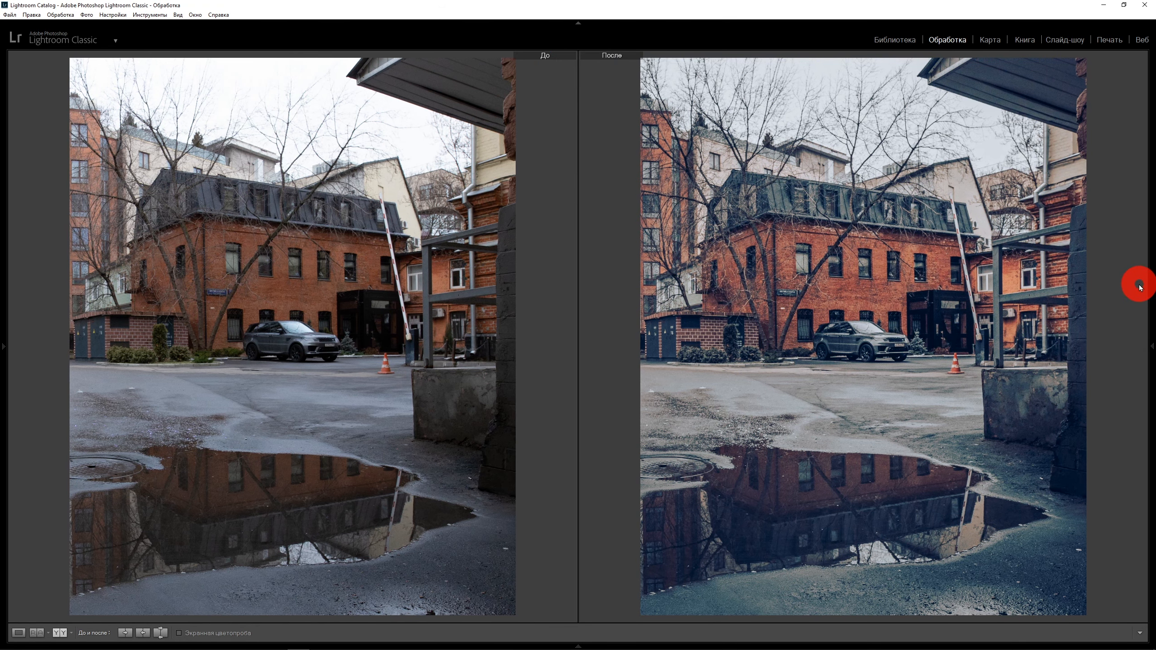